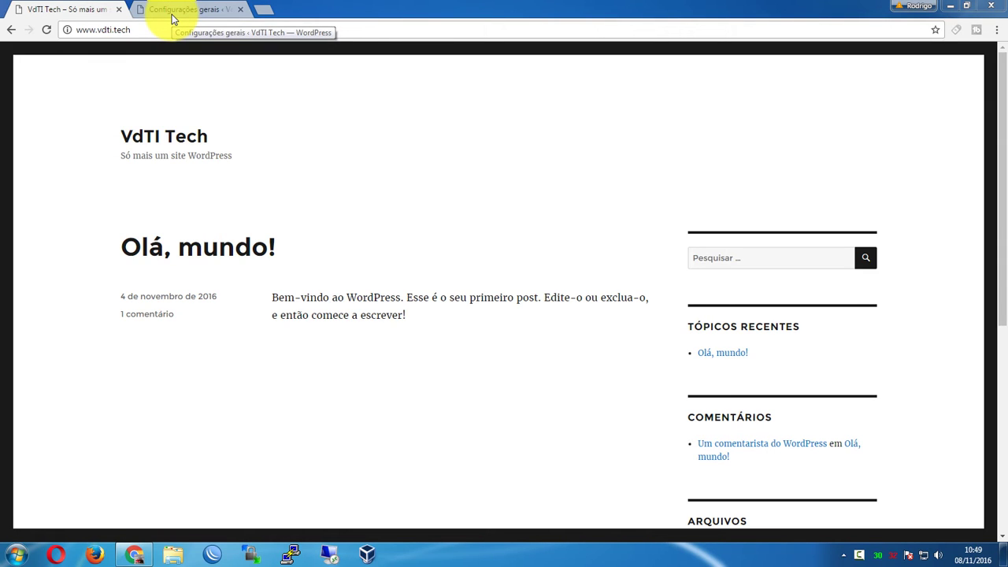
Leave General Settings for the Painel dashboard and choose Sair from the Olá account menu
left_click(172, 14)
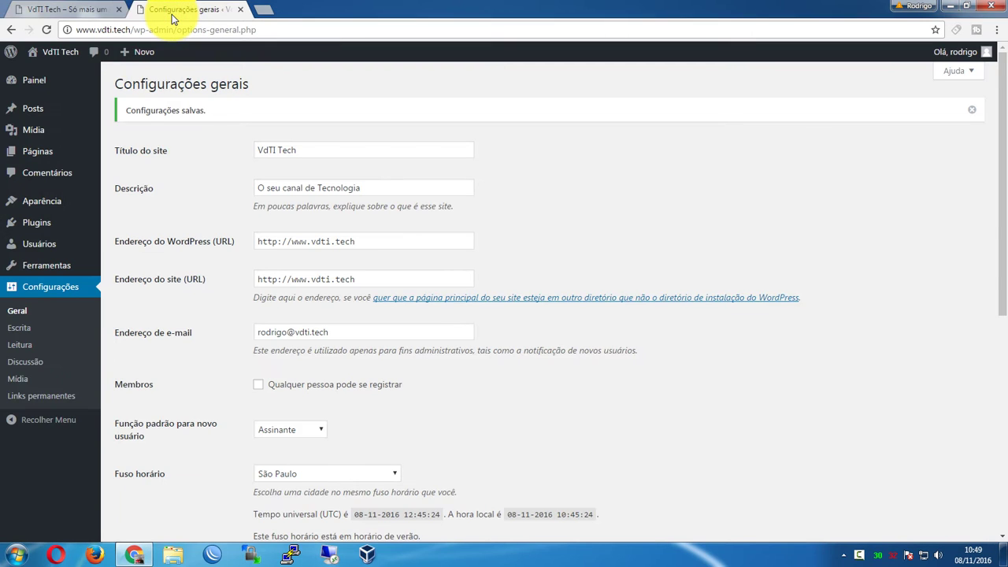
left_click(118, 79)
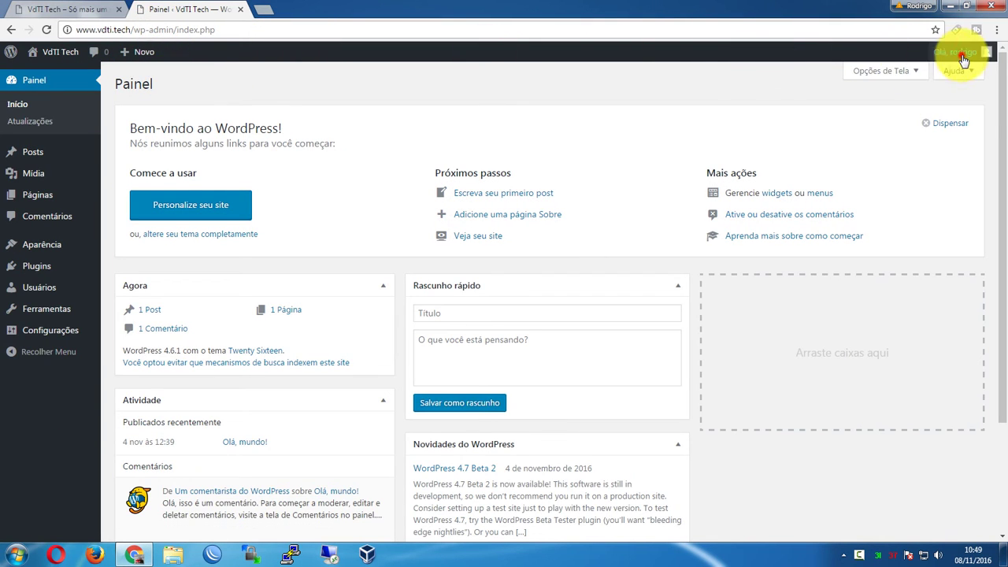
mouse_move(956, 52)
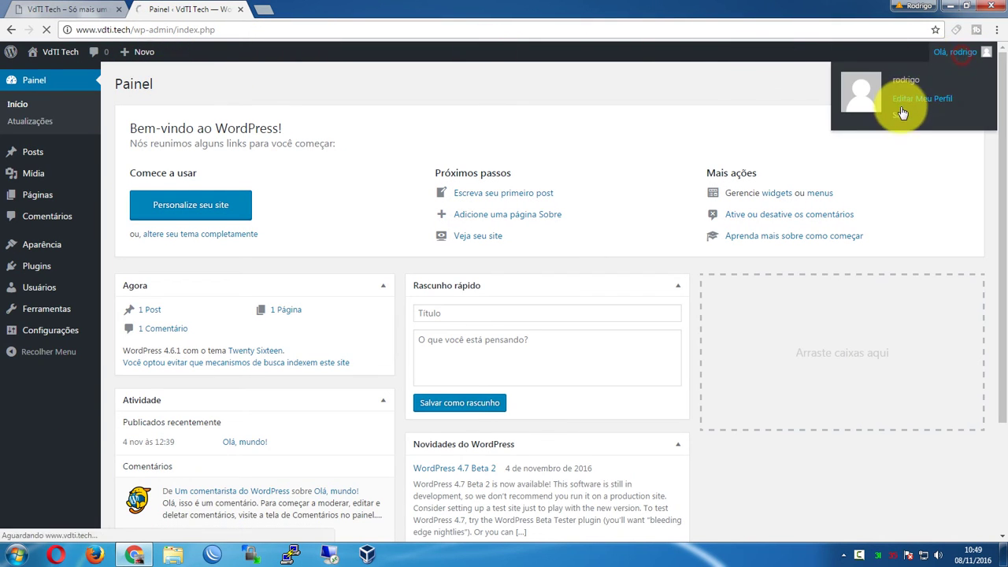
left_click(902, 111)
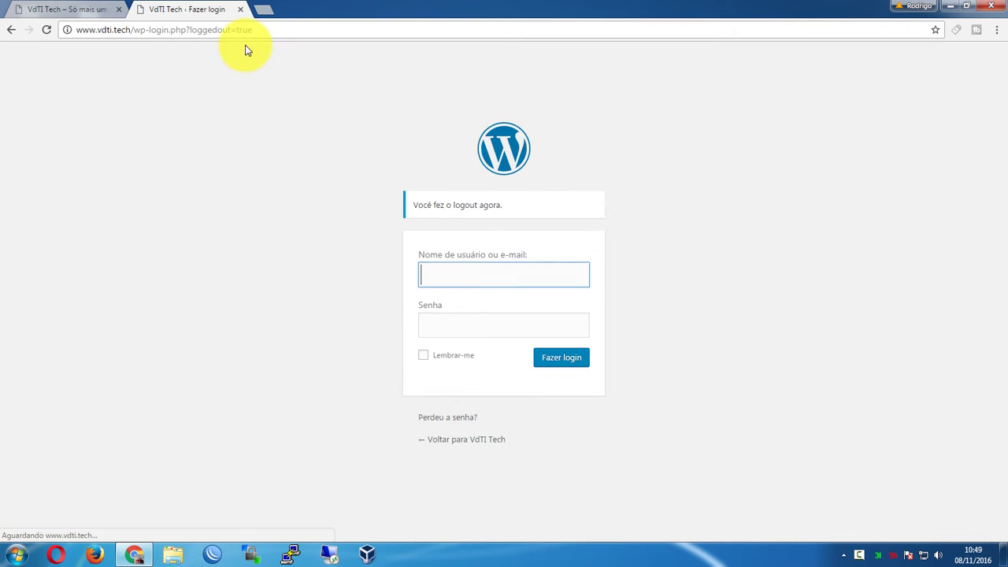
Change the page address to end in /wp-admin, then return to the login tab
left_click_drag(151, 34, 322, 27)
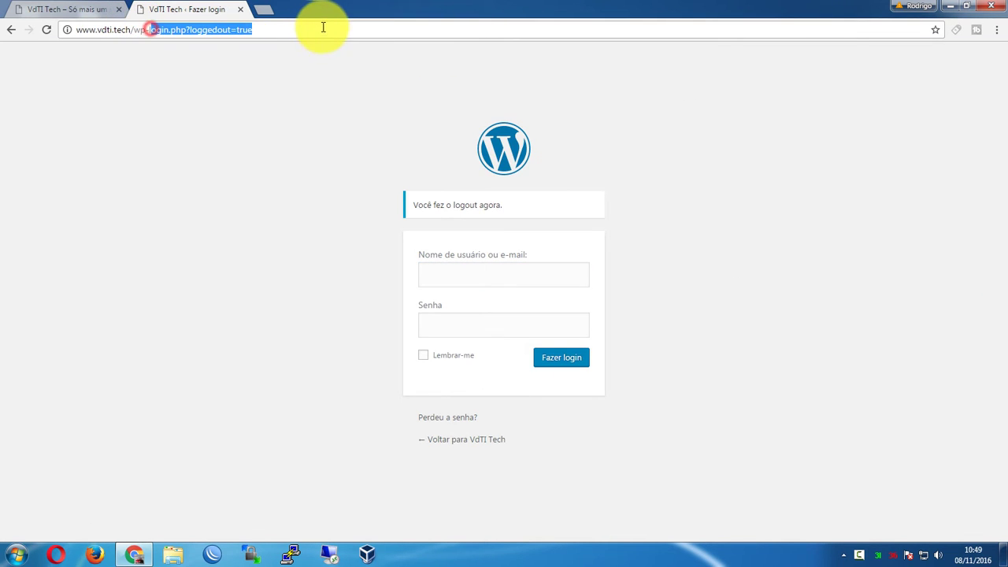
key("BackSpace")
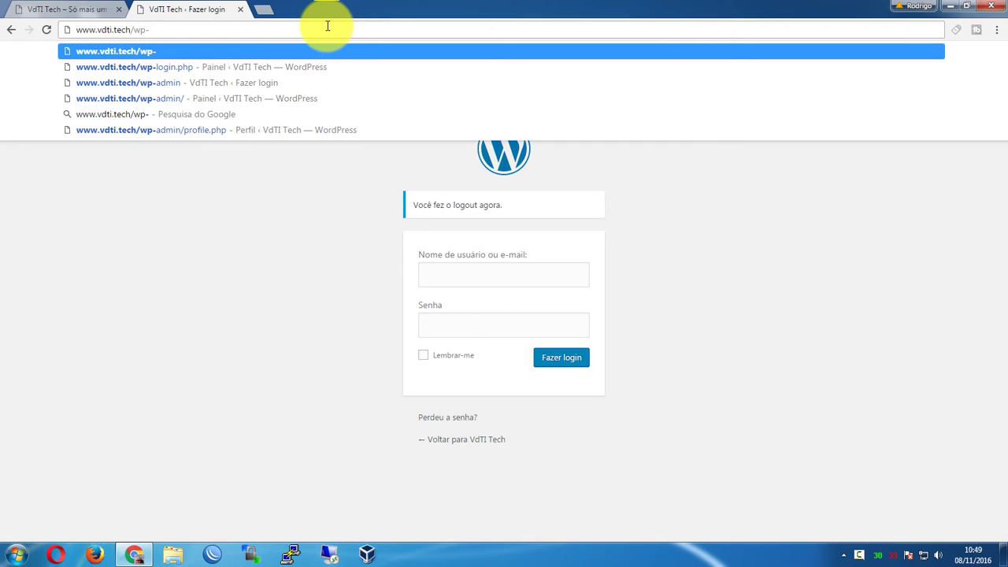
type("admin")
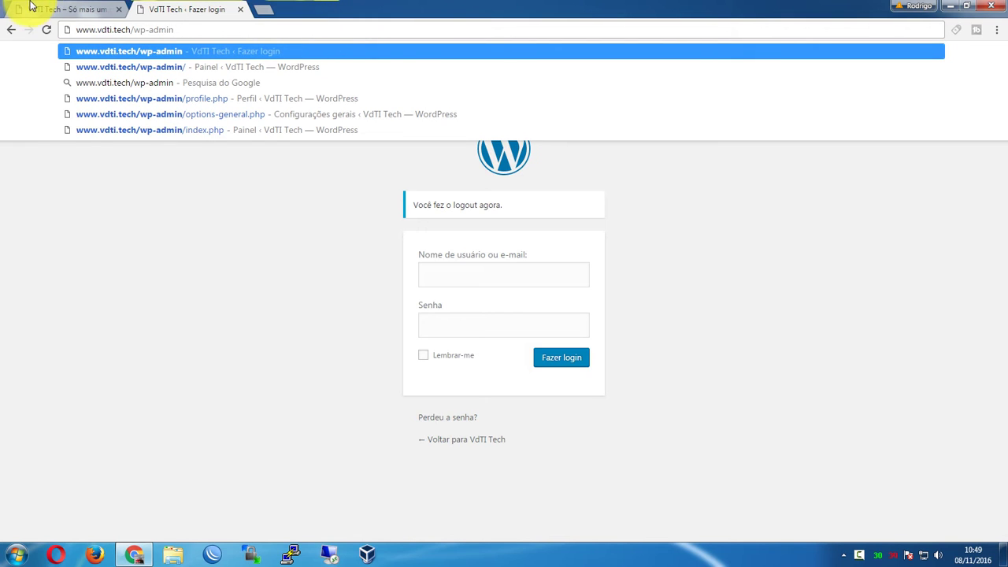
left_click(40, 8)
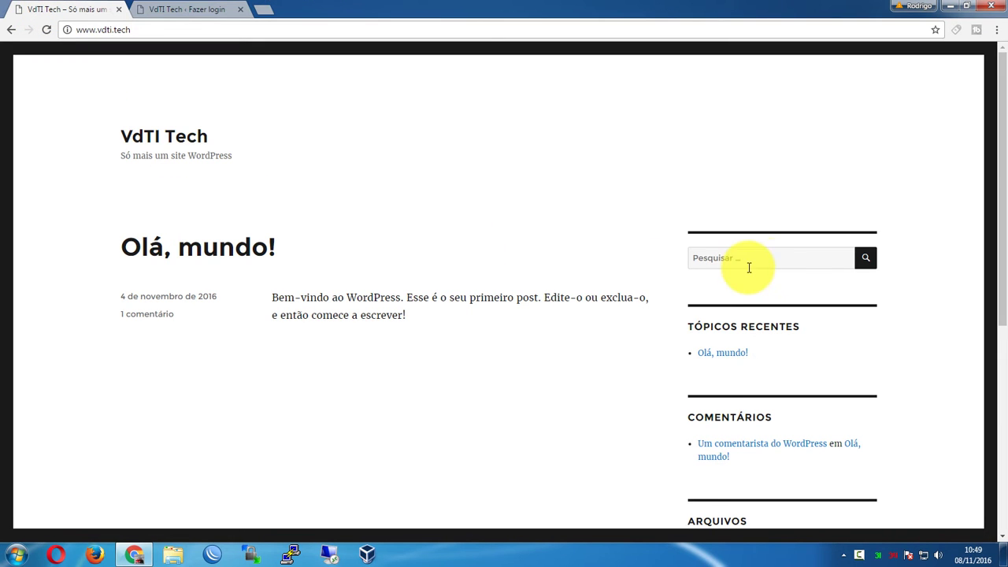
left_click_drag(1002, 133, 931, 111)
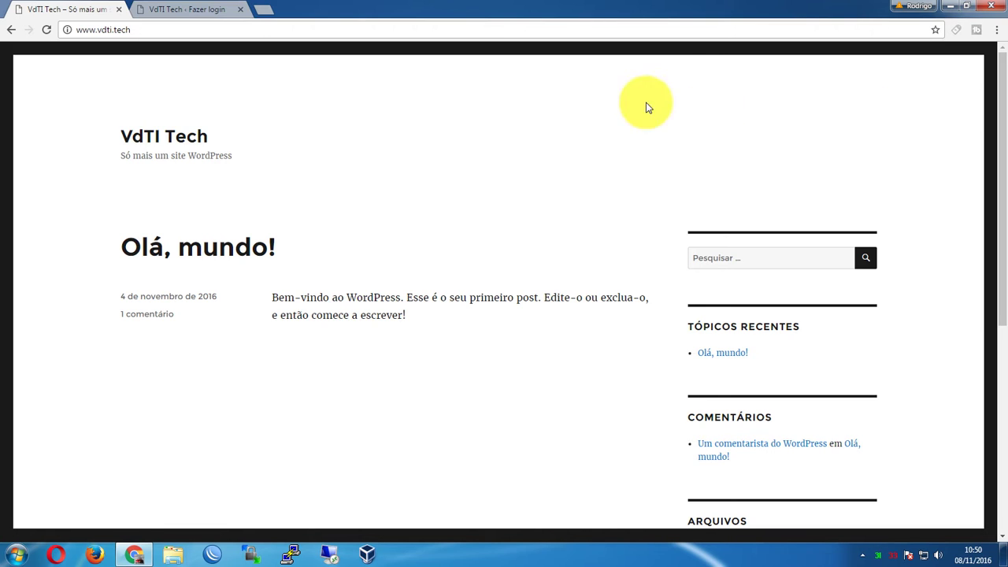
left_click(150, 9)
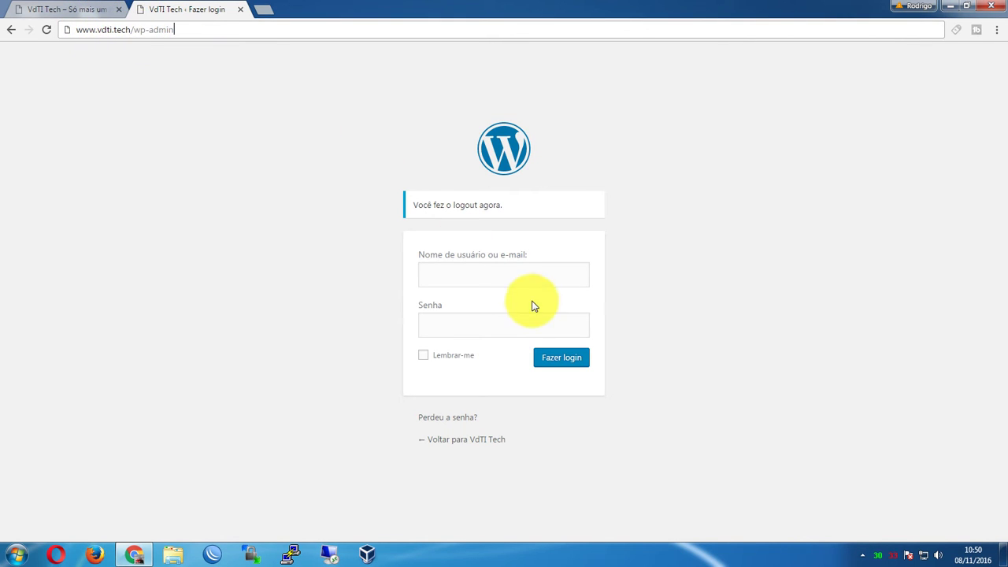
Log in with the admin username and the pasted account password
left_click(513, 279)
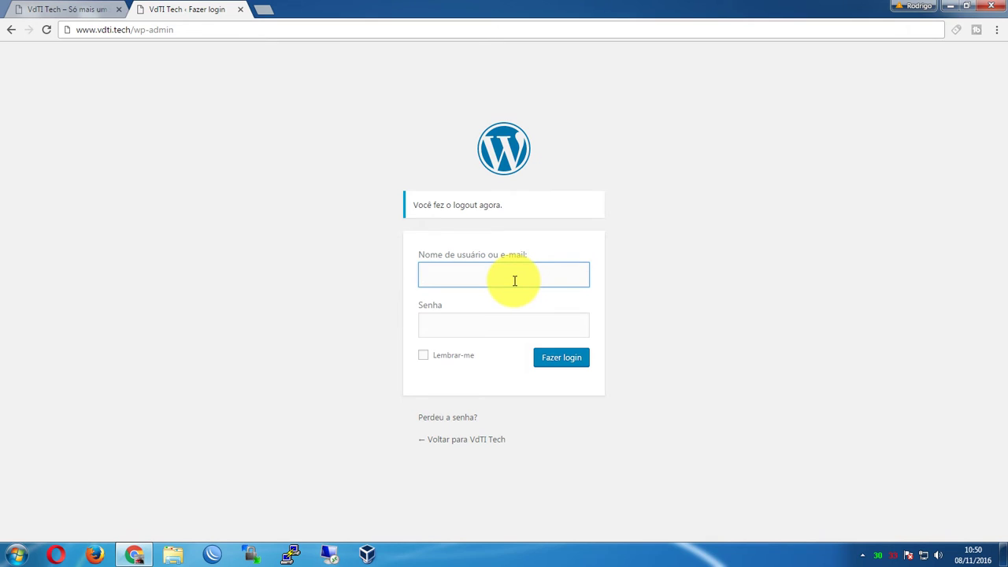
type("rodrigo")
key("Tab")
key("ctrl+v")
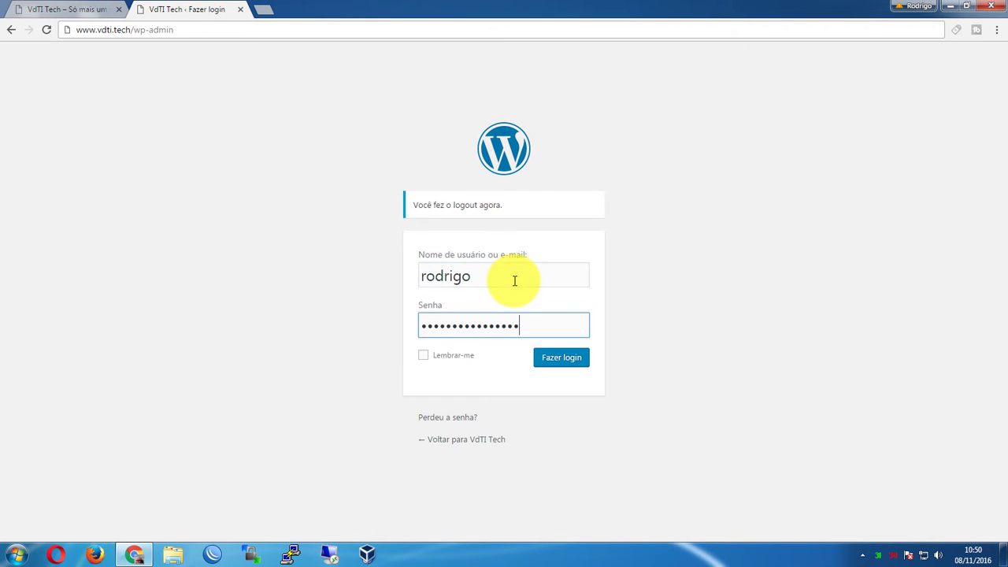
key("Return")
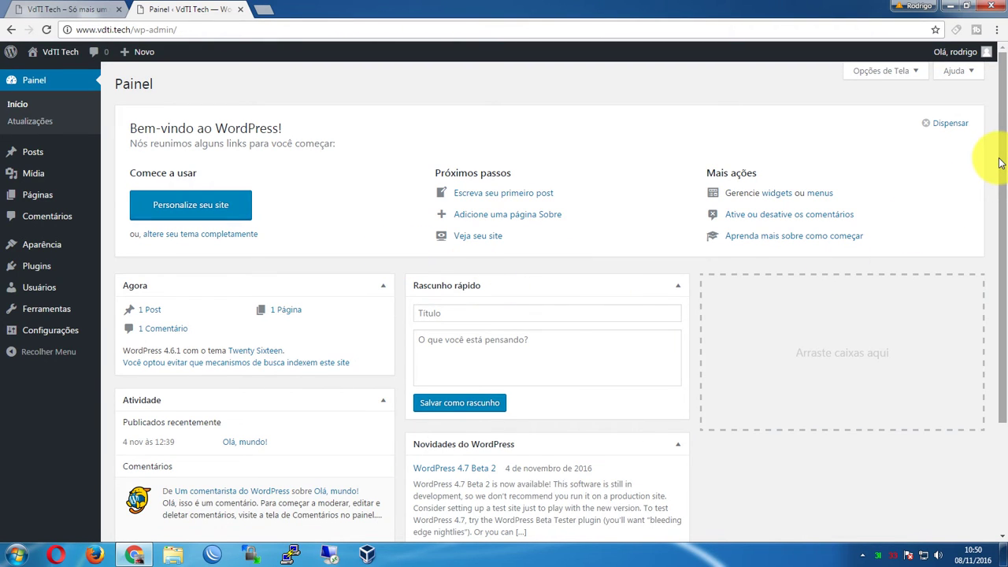
Open Configurações > Geral and compare the site title VdTI Tech with the public home page
left_click_drag(1000, 162, 270, 158)
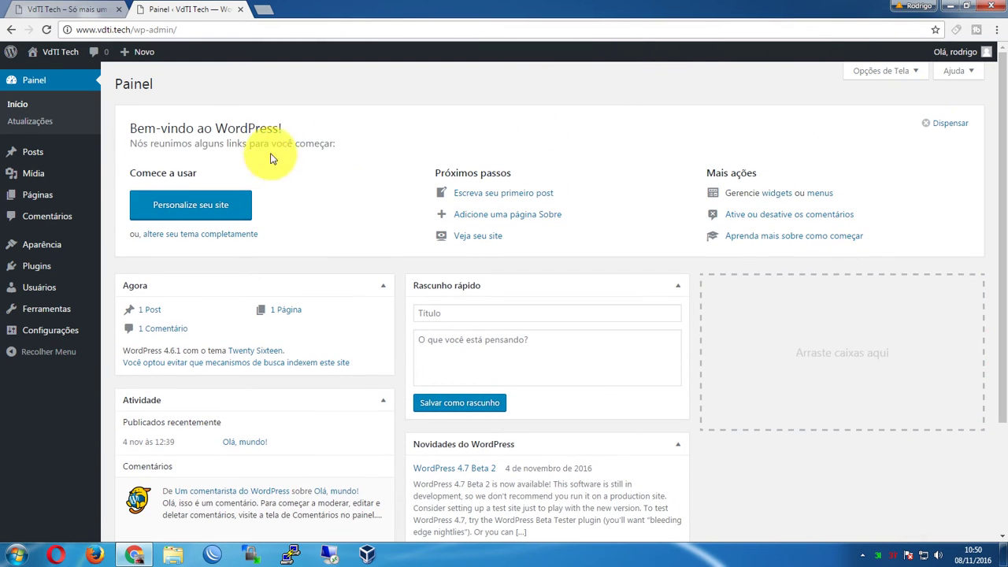
mouse_move(48, 332)
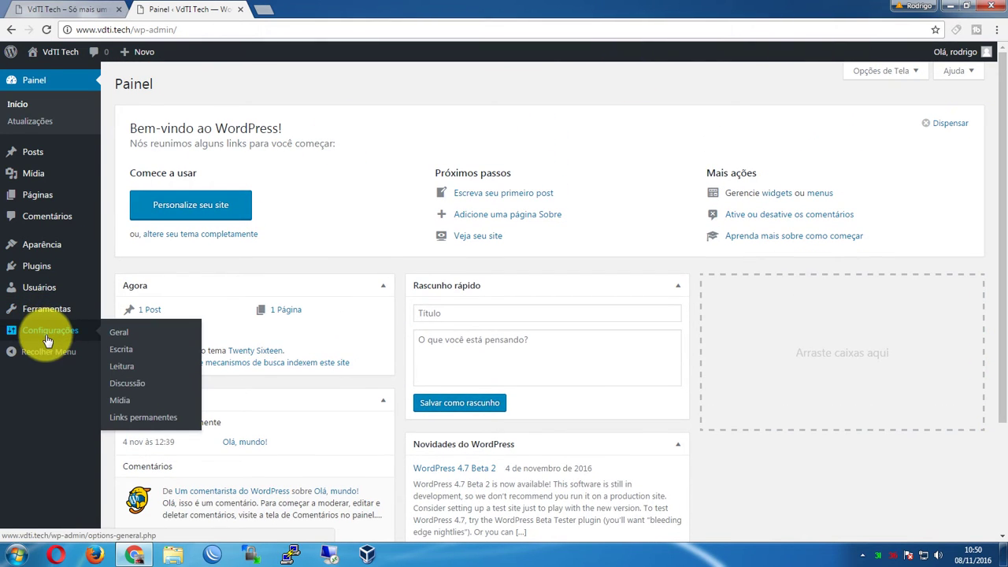
left_click(117, 332)
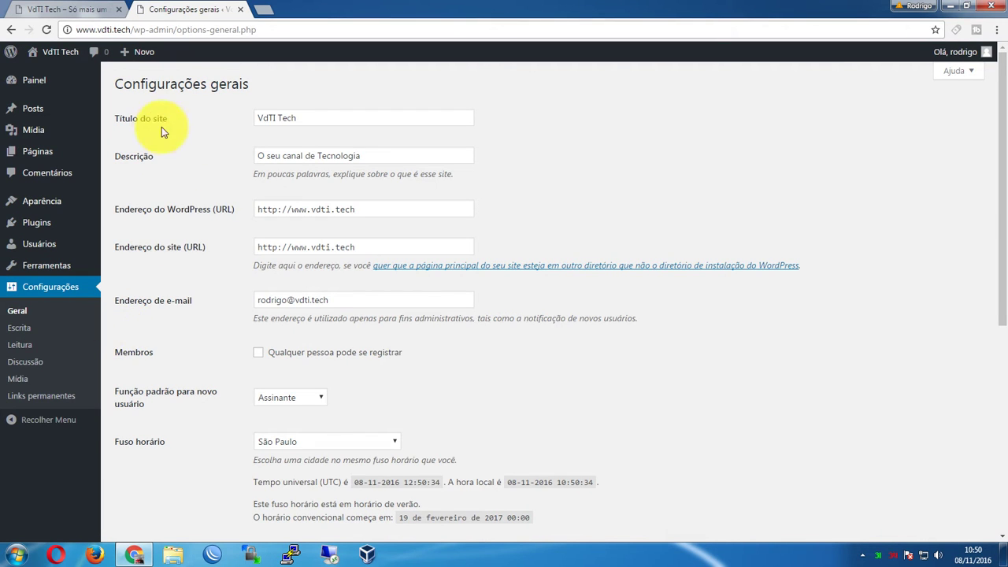
triple_click(340, 117)
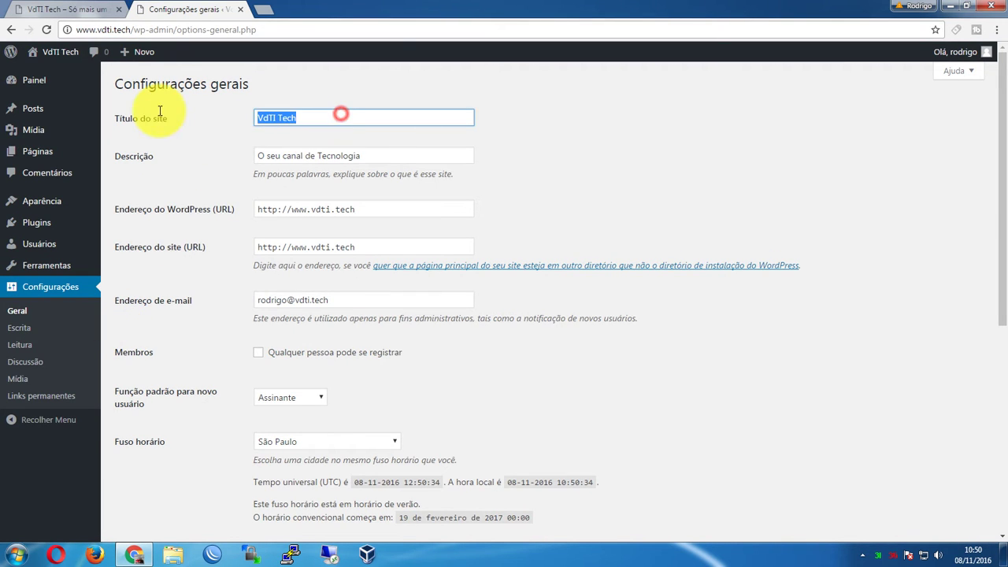
left_click(53, 11)
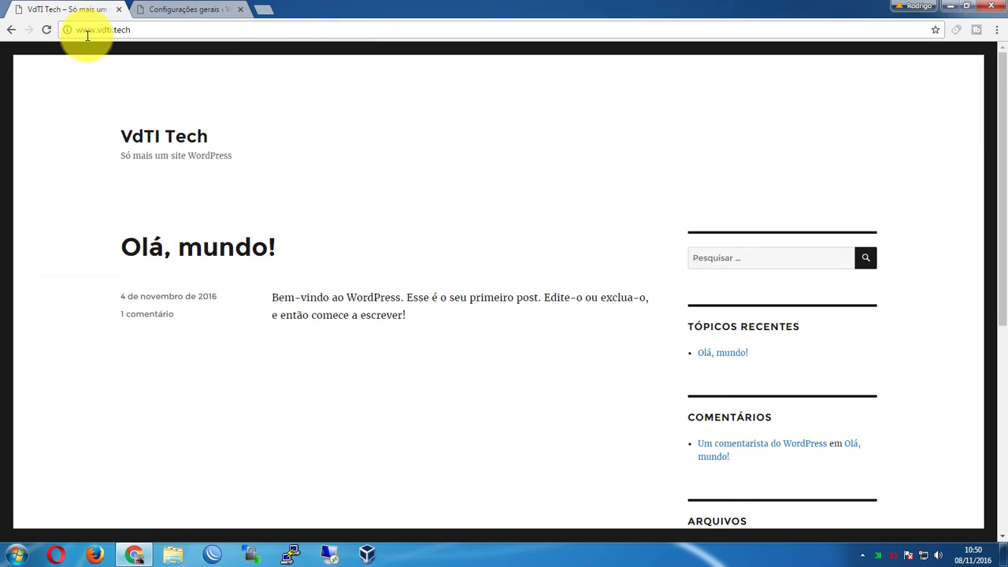
left_click(197, 8)
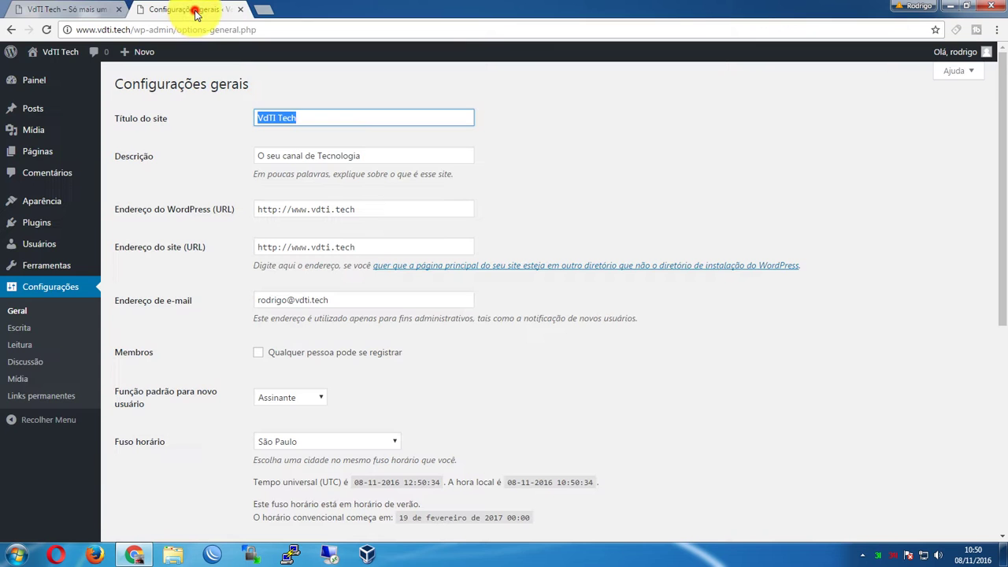
left_click(323, 117)
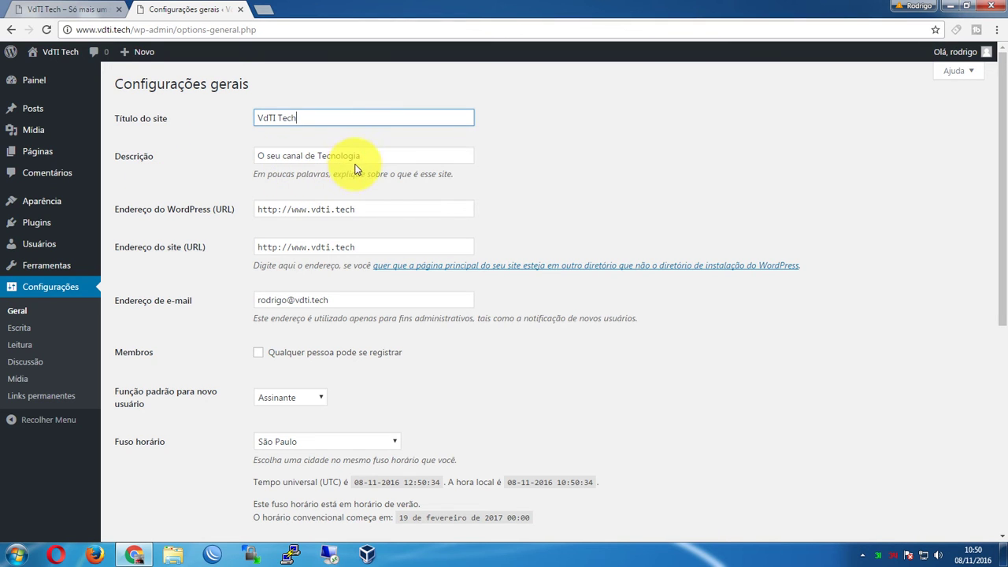
Select the tagline 'O seu canal de Tecnologia' and reload the home page to see it
left_click(381, 156)
left_click_drag(412, 150, 189, 153)
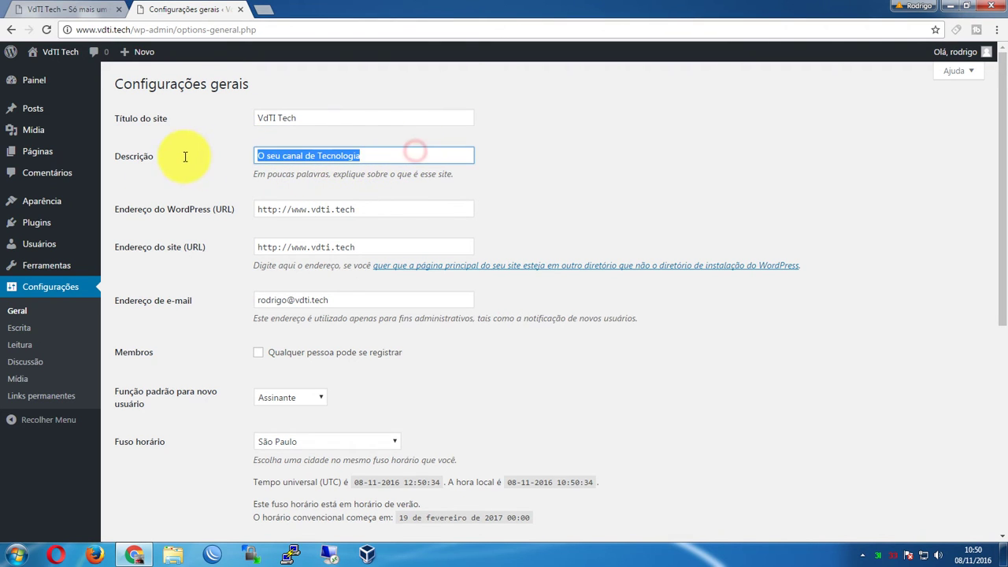
left_click(381, 148)
left_click(65, 6)
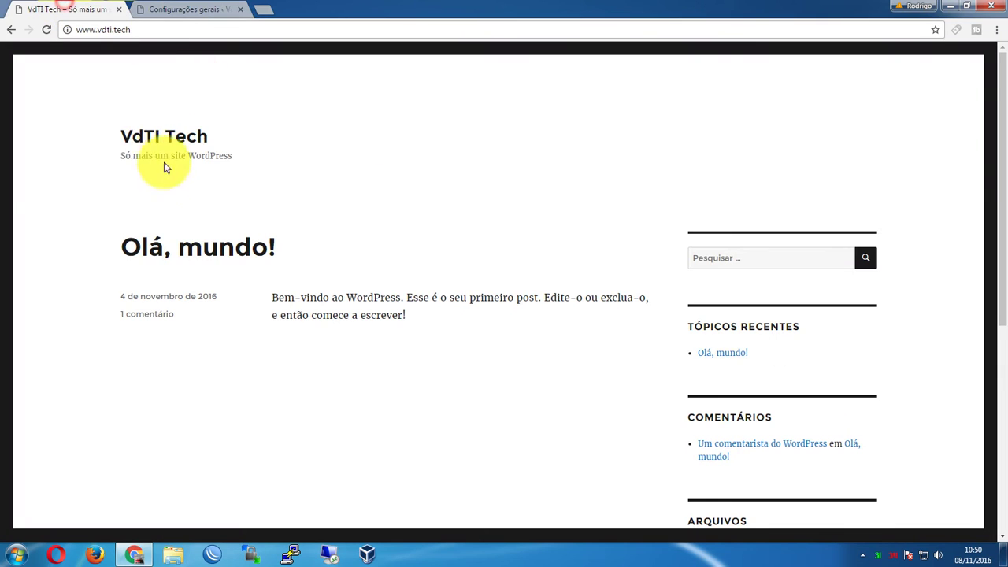
left_click(165, 31)
key("Return")
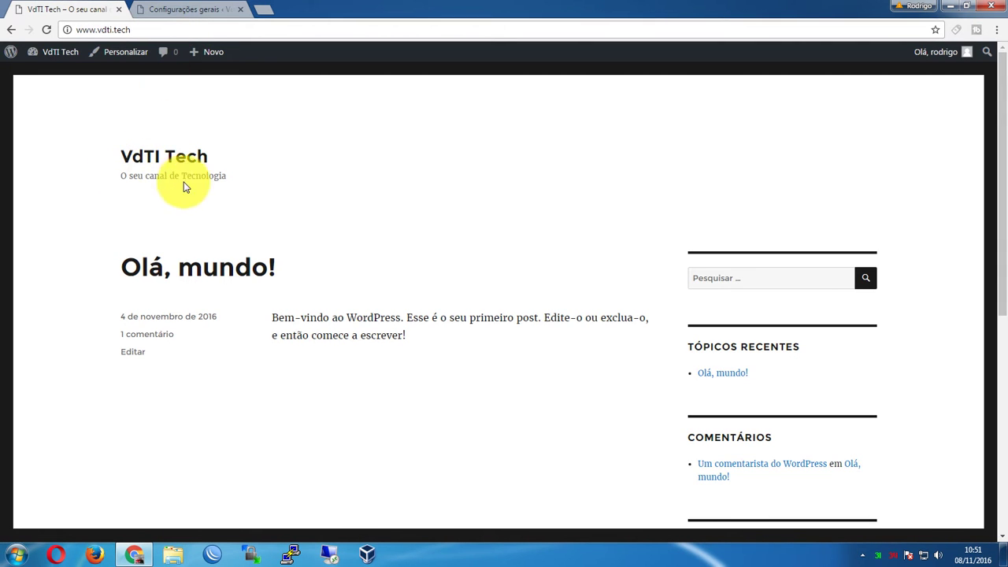
left_click(189, 10)
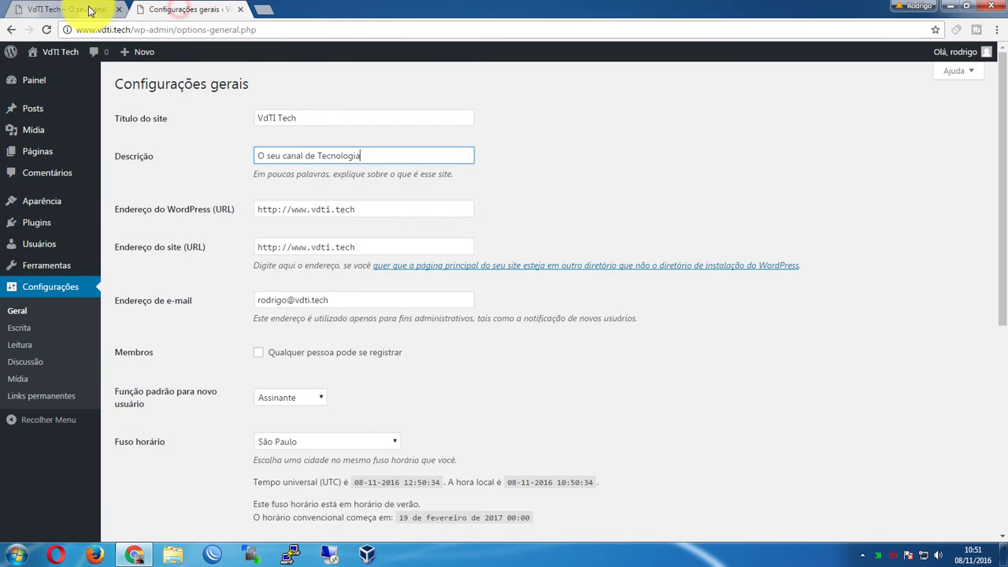
left_click(92, 11)
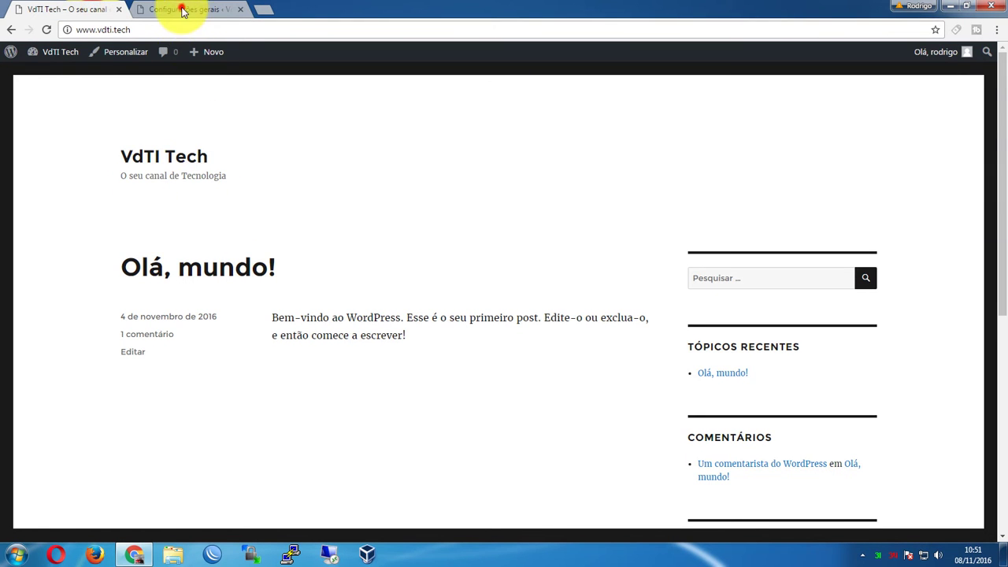
left_click(189, 10)
left_click_drag(390, 210, 237, 210)
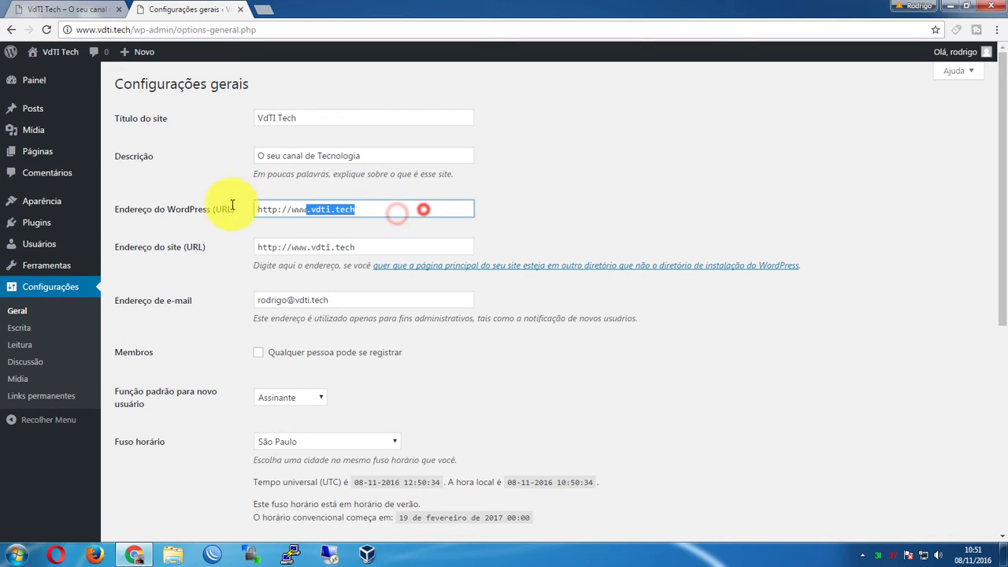
left_click_drag(385, 246, 265, 242)
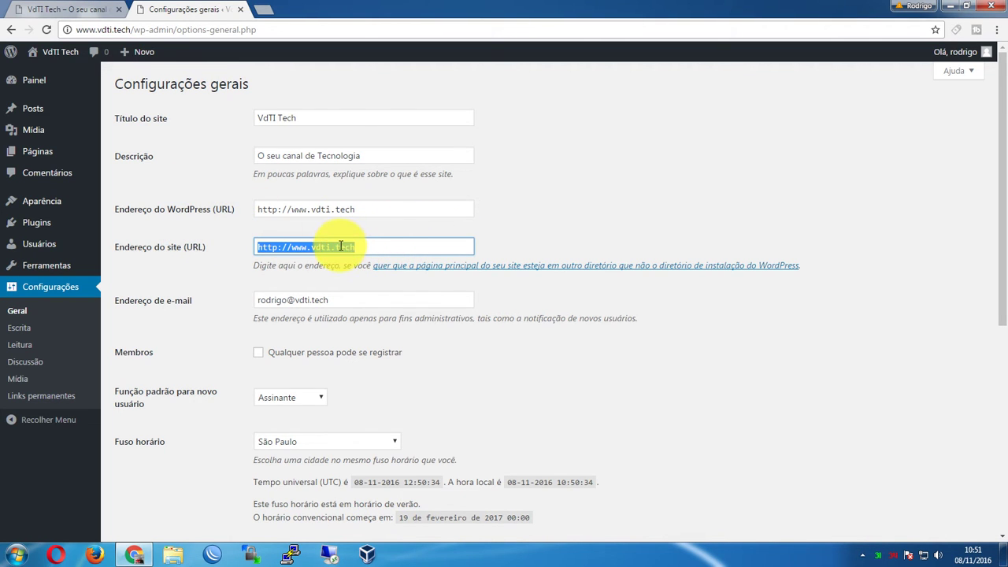
left_click(378, 209)
left_click_drag(417, 209, 197, 198)
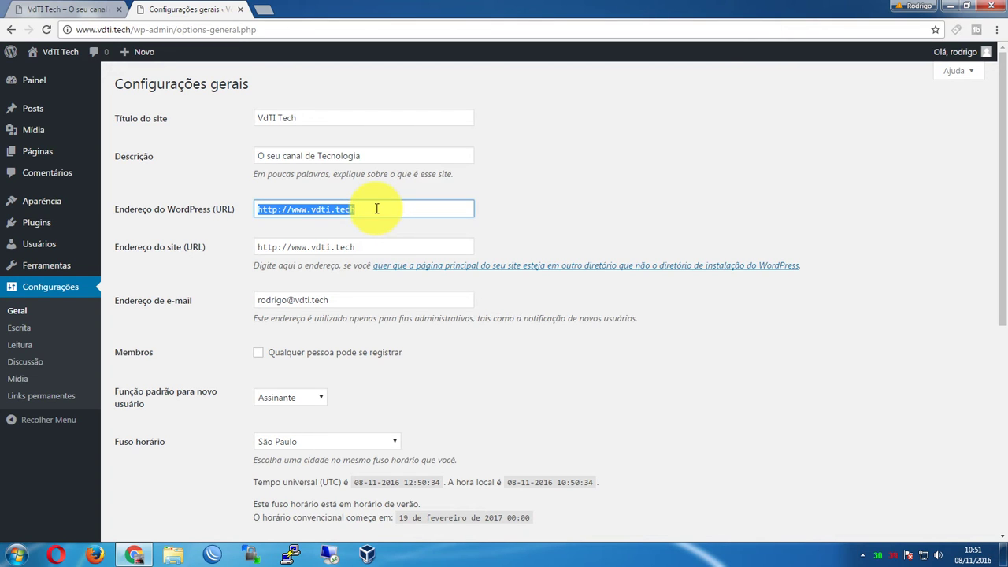
left_click(376, 208)
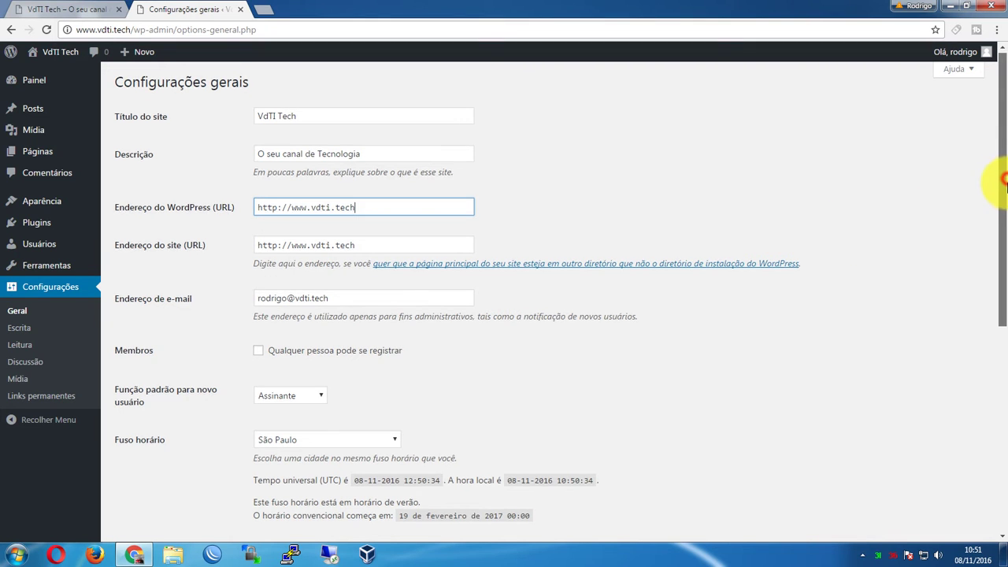
scroll(990, 229, "down", 1)
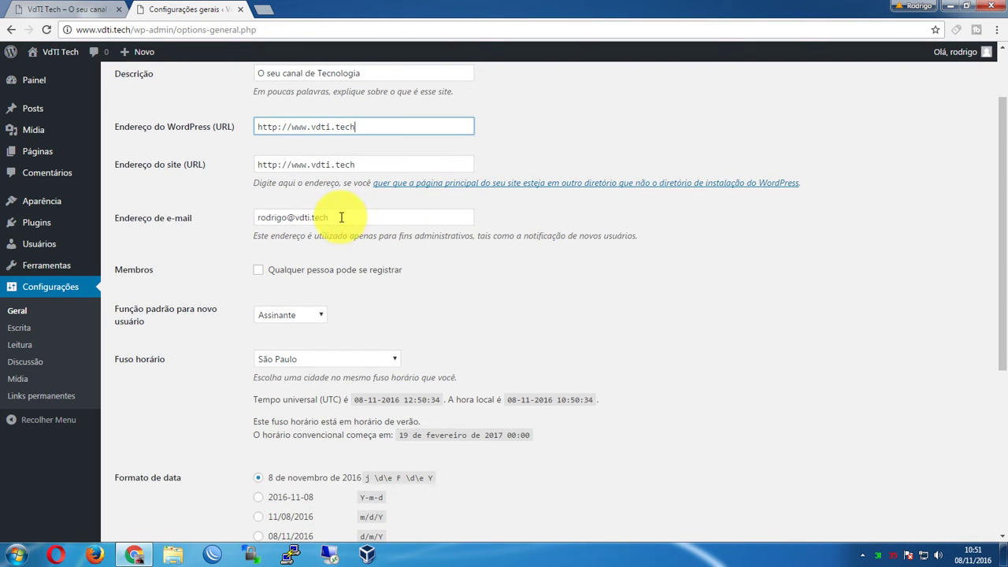
left_click_drag(417, 217, 215, 212)
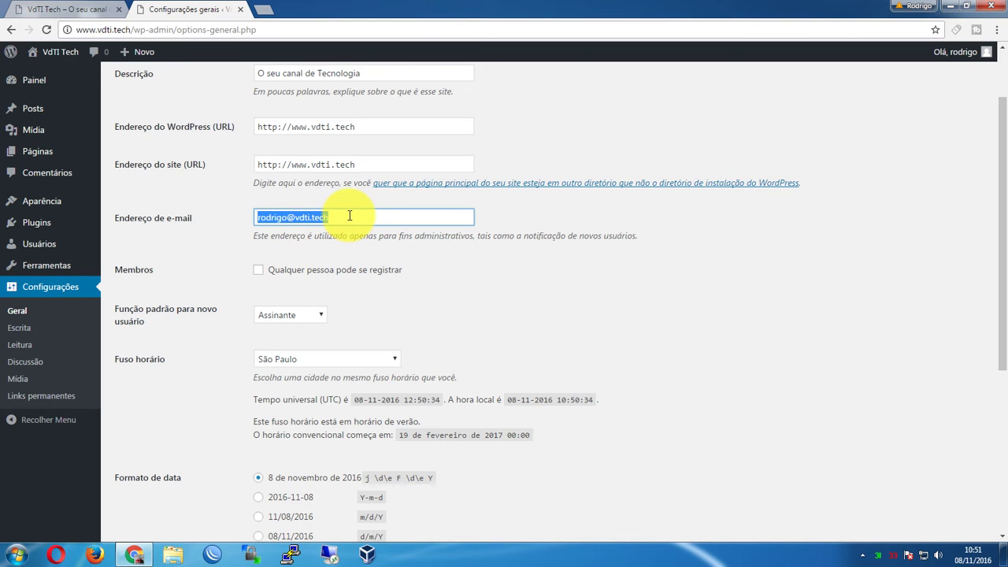
left_click(349, 216)
left_click_drag(479, 214, 213, 203)
left_click(358, 216)
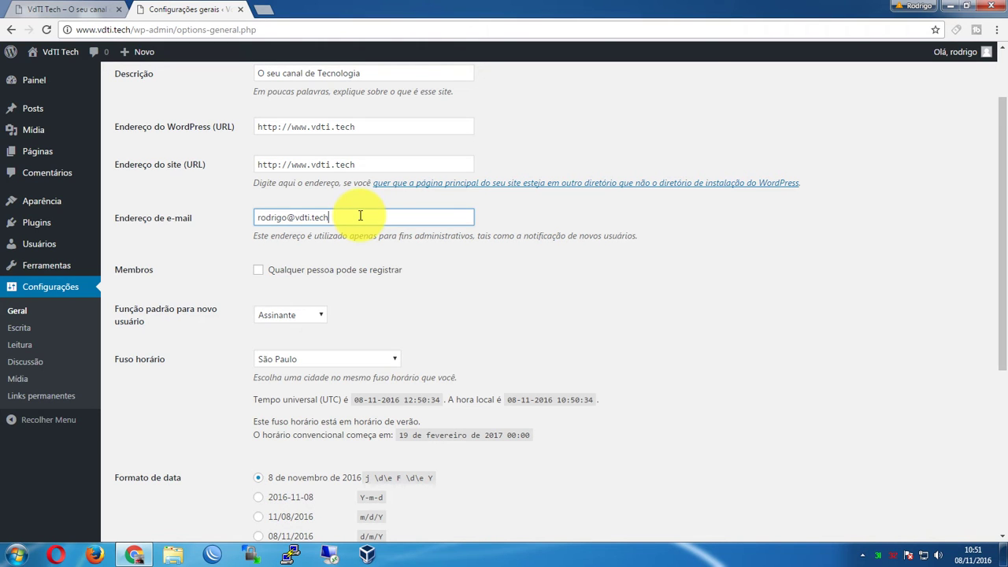
left_click(995, 213)
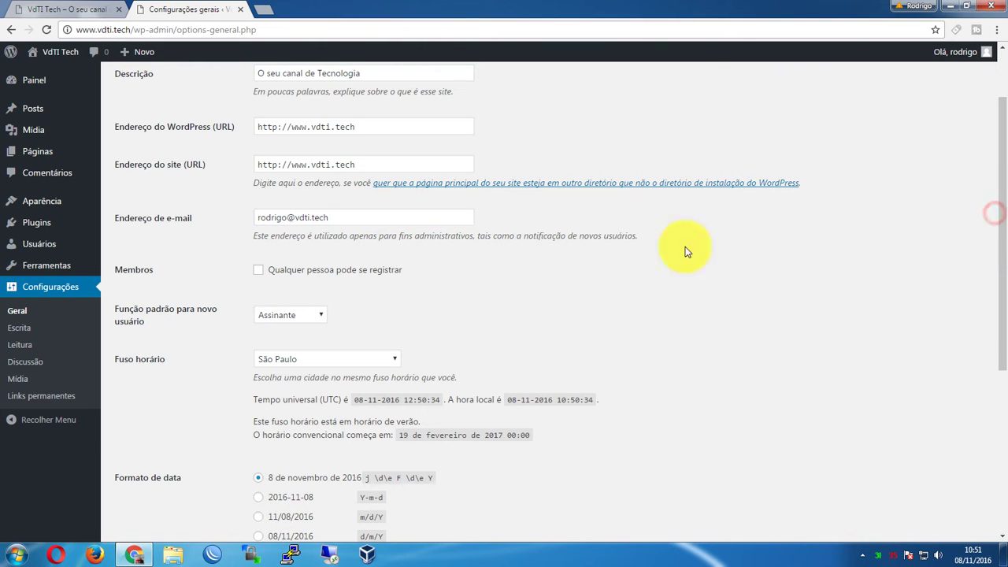
left_click(1001, 217)
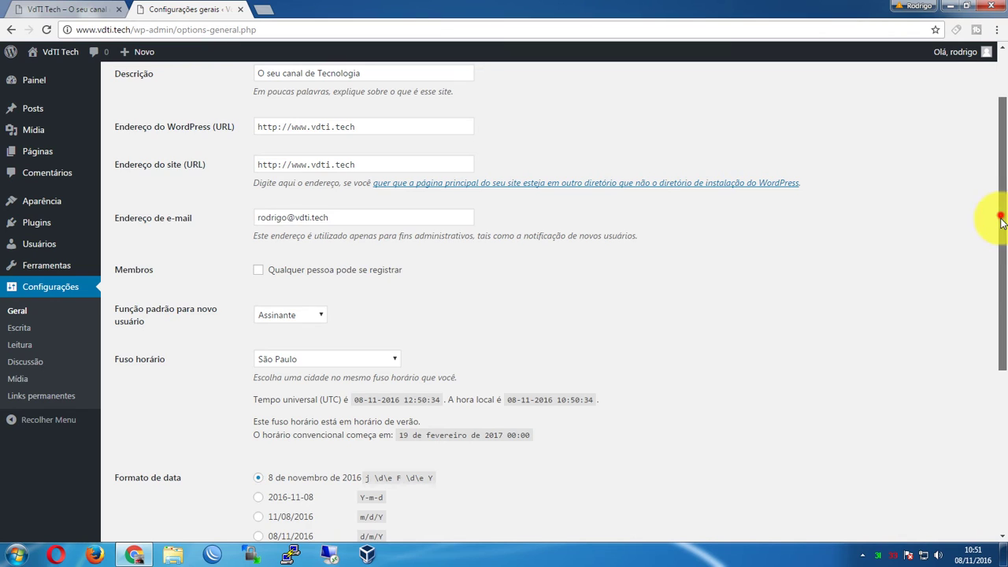
left_click_drag(1001, 218, 1005, 274)
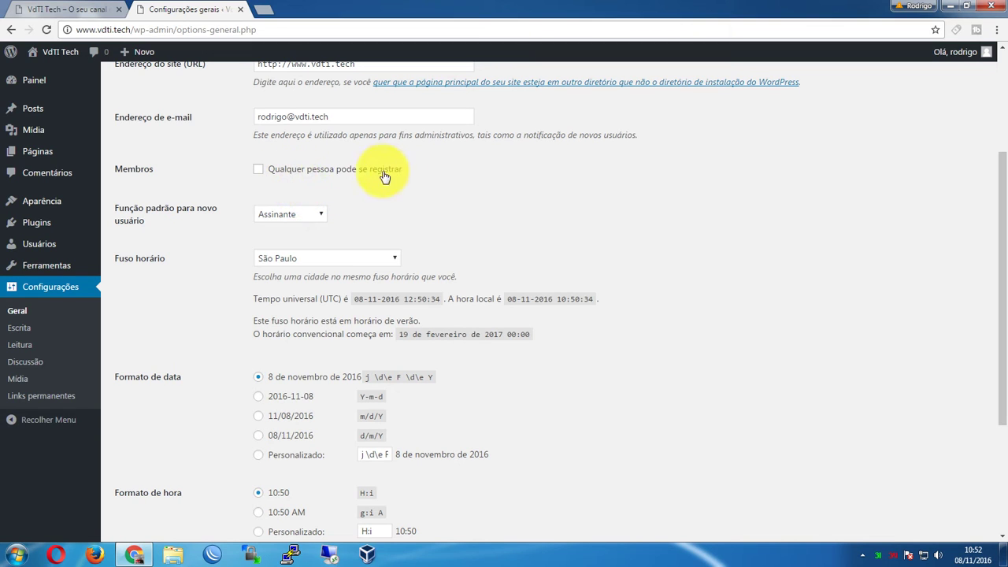
left_click(337, 171)
left_click(338, 170)
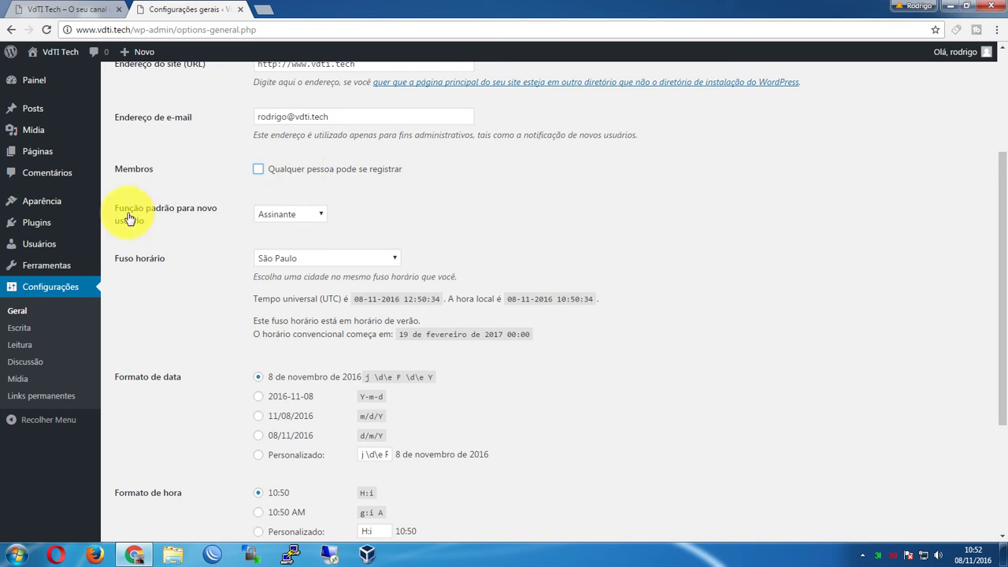
left_click(292, 221)
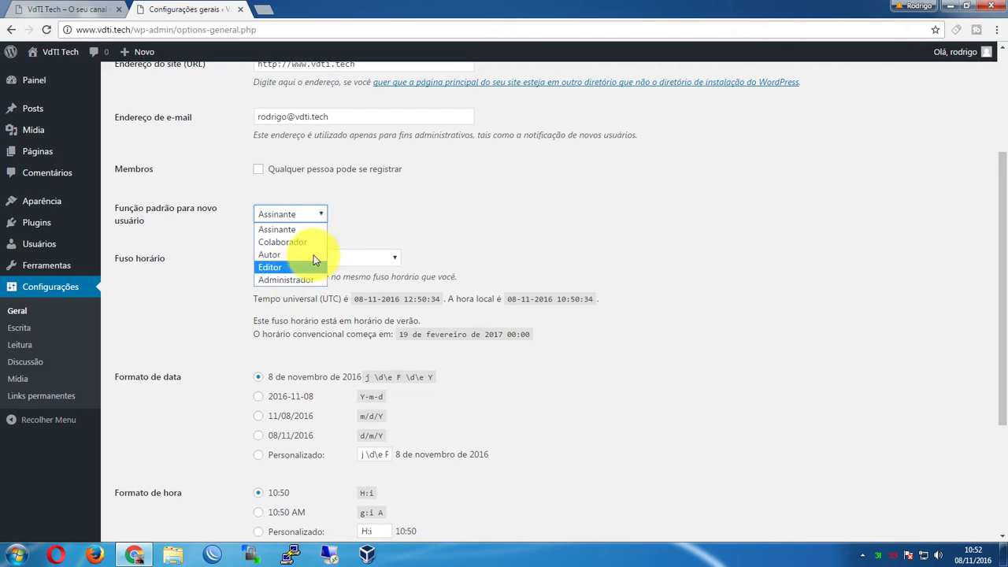
left_click(310, 214)
left_click(299, 174)
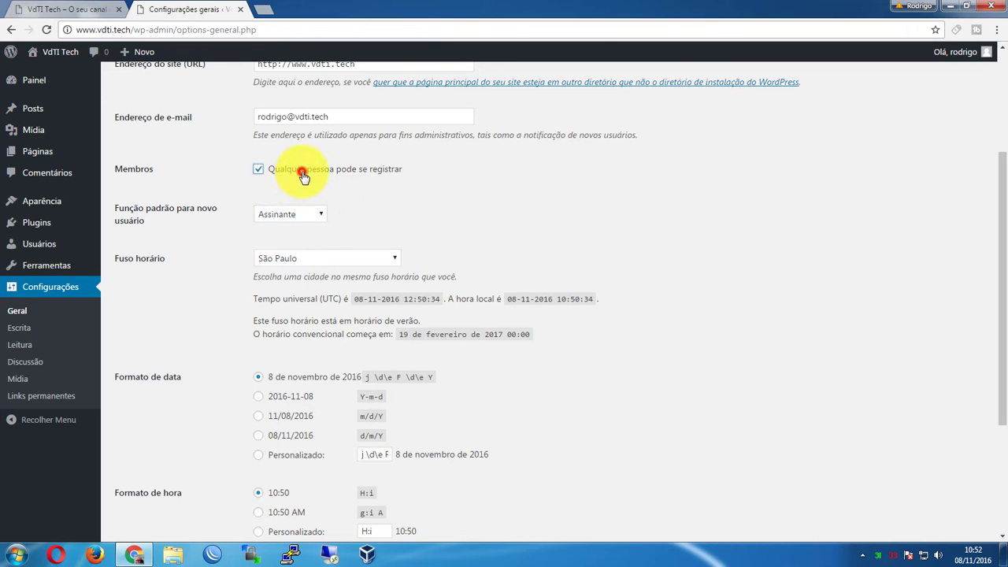
left_click(297, 217)
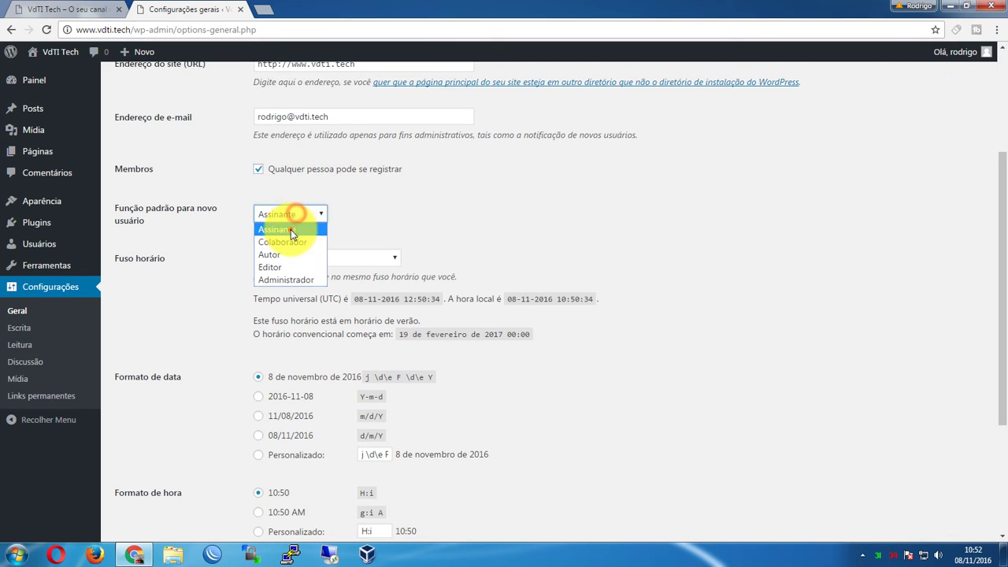
left_click(290, 228)
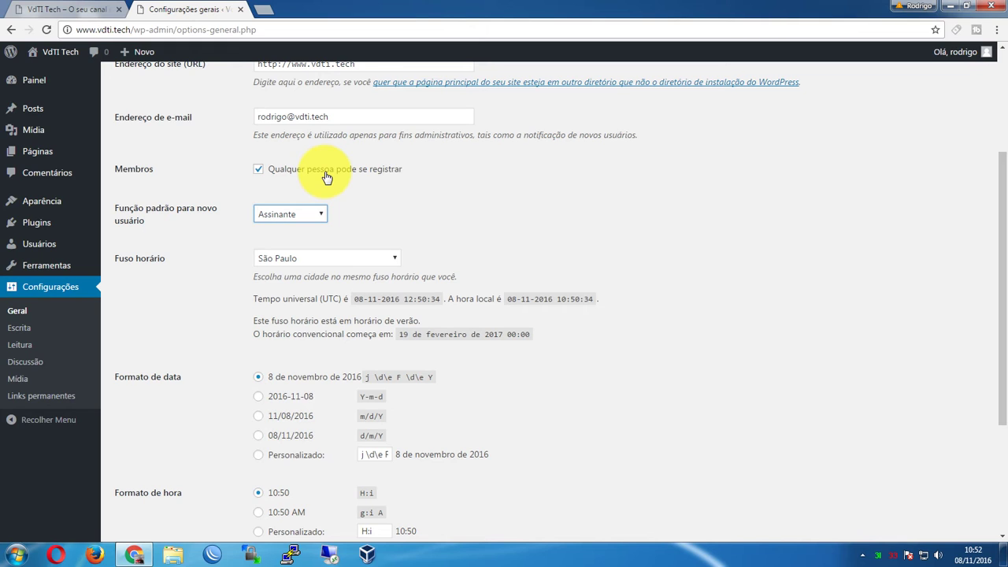
left_click(295, 212)
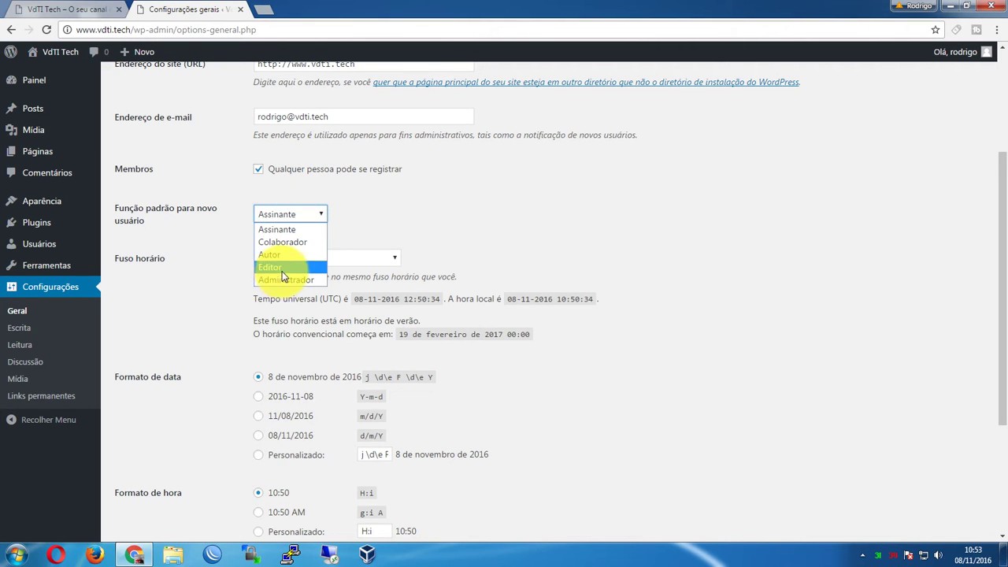
left_click(312, 230)
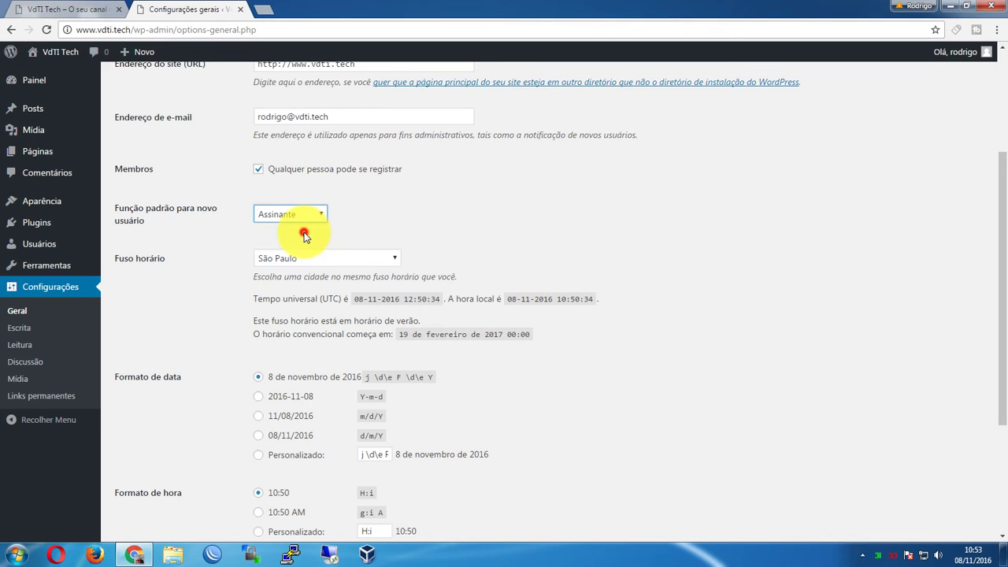
left_click(290, 175)
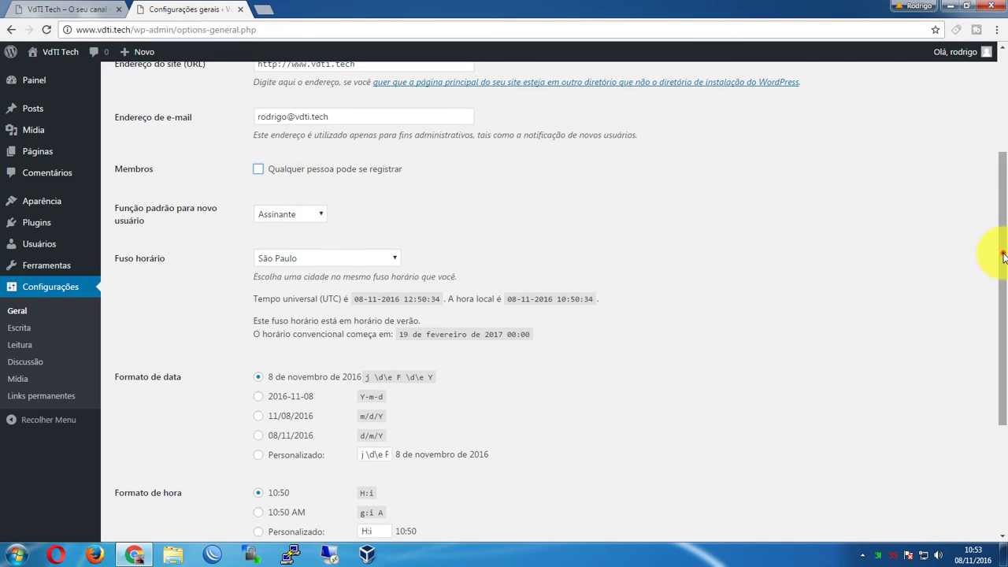
Keep the São Paulo time zone, check the UTC and local times, then view the front page
left_click_drag(999, 253, 995, 301)
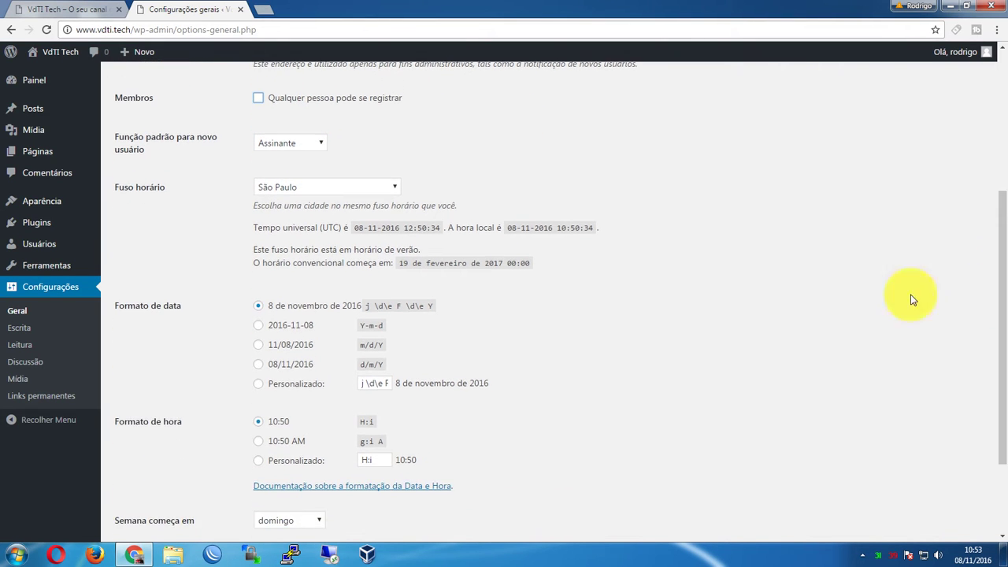
left_click(329, 192)
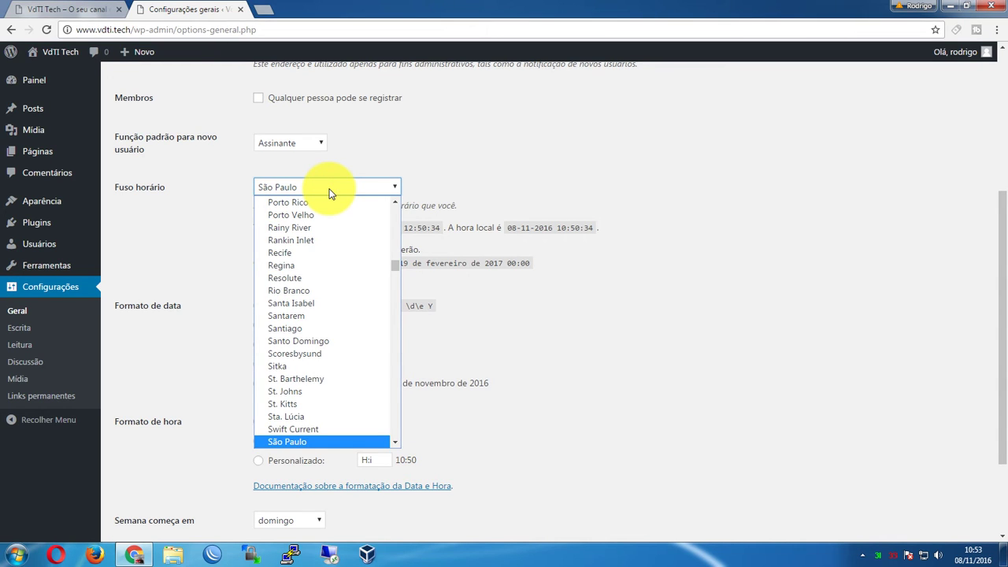
left_click(329, 193)
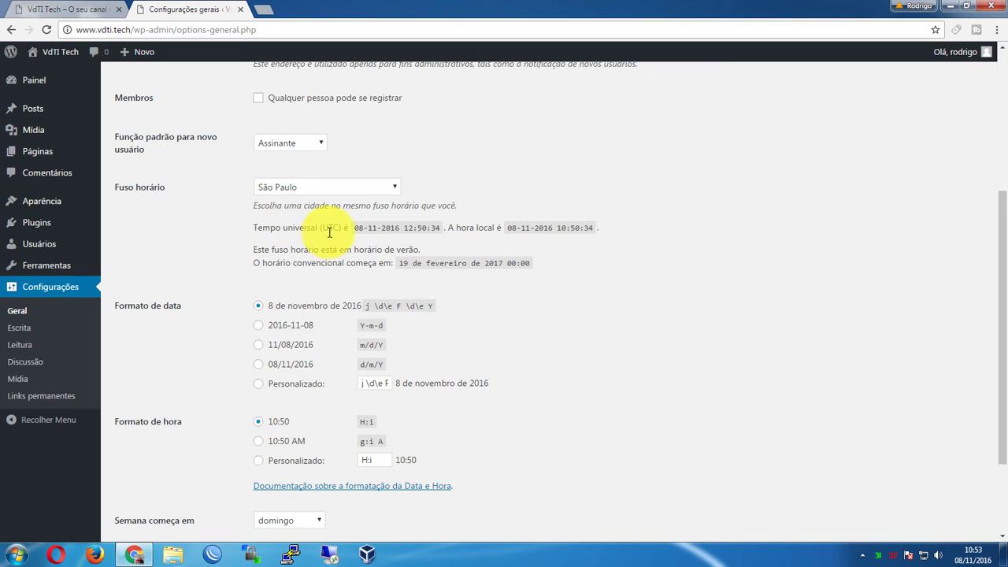
left_click_drag(358, 227, 579, 227)
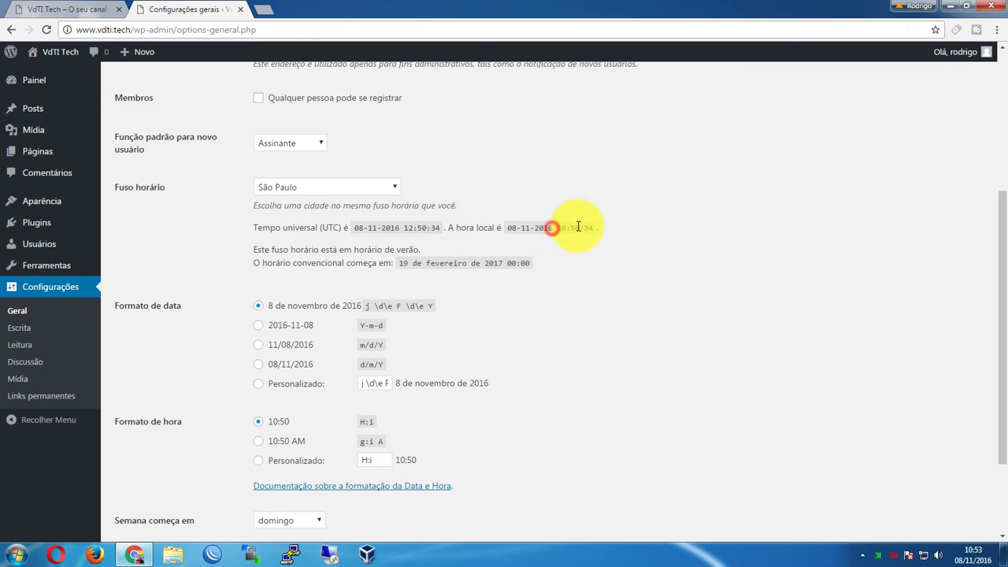
left_click(579, 227)
left_click_drag(561, 228, 590, 226)
left_click(596, 226)
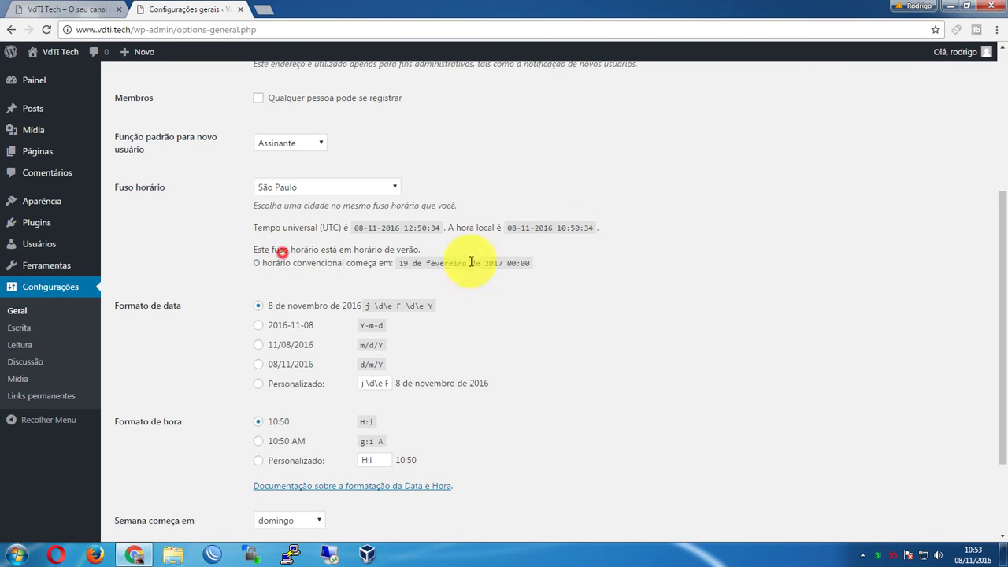
scroll(499, 345, "down", 3)
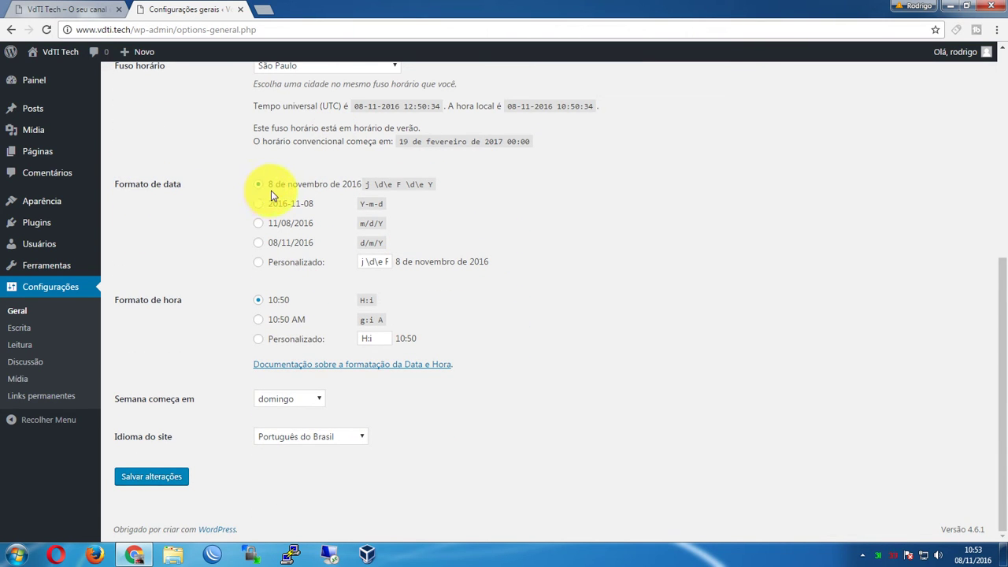
left_click(38, 10)
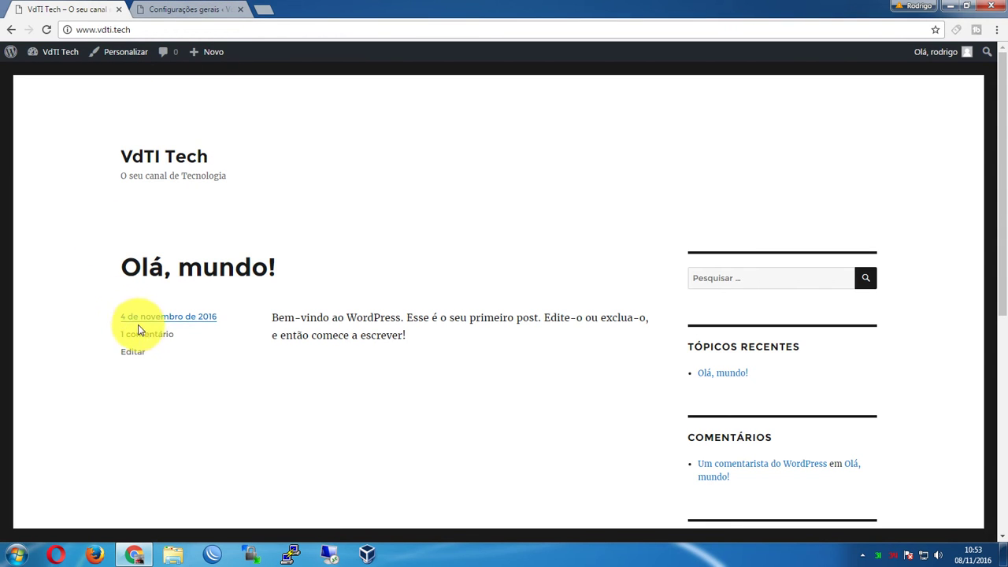
Return to the Configurações gerais page showing the date and time formats
left_click(192, 9)
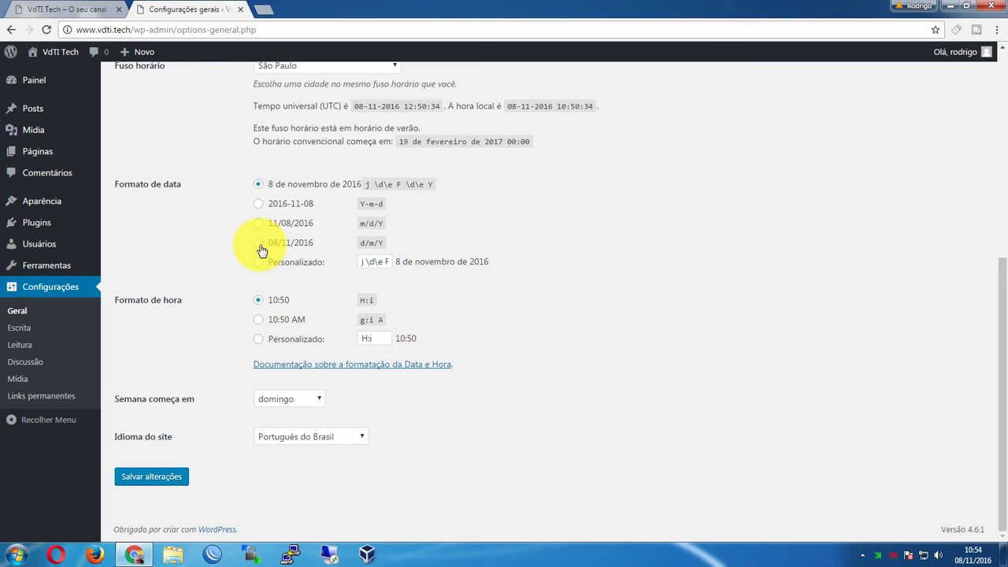
Try the date format options and settle on the custom d/m/Y format (08/11/2016)
left_click(262, 247)
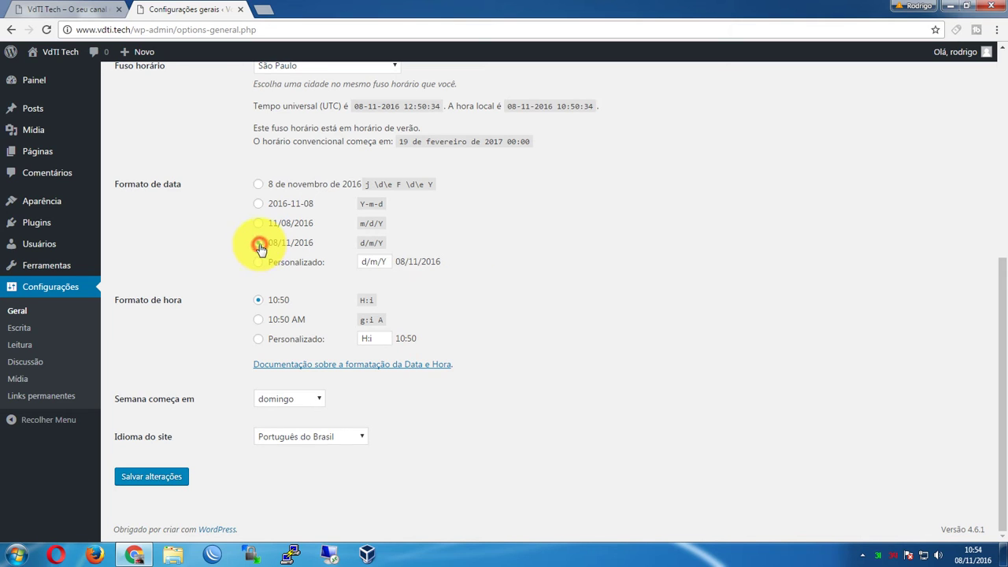
left_click(257, 204)
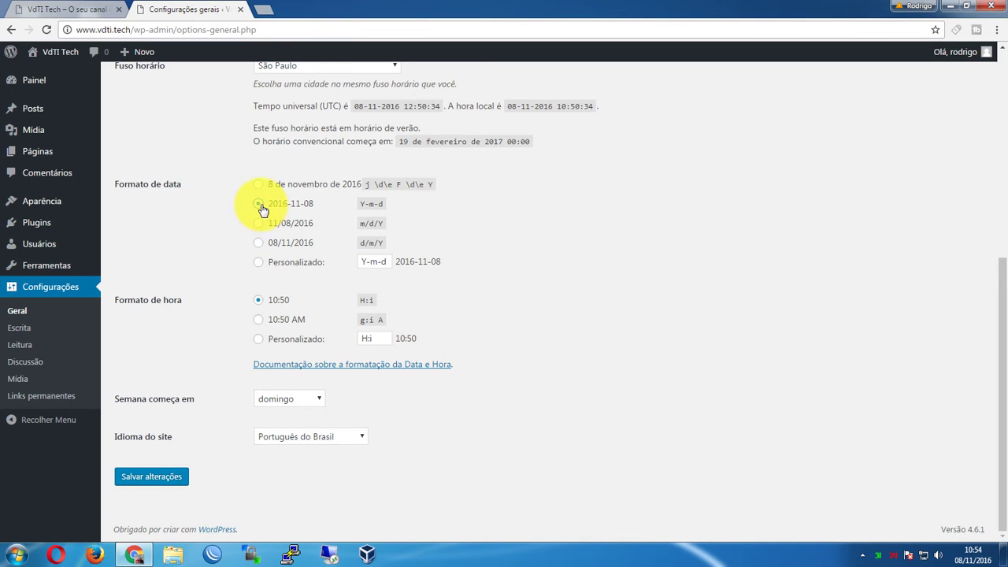
left_click(260, 224)
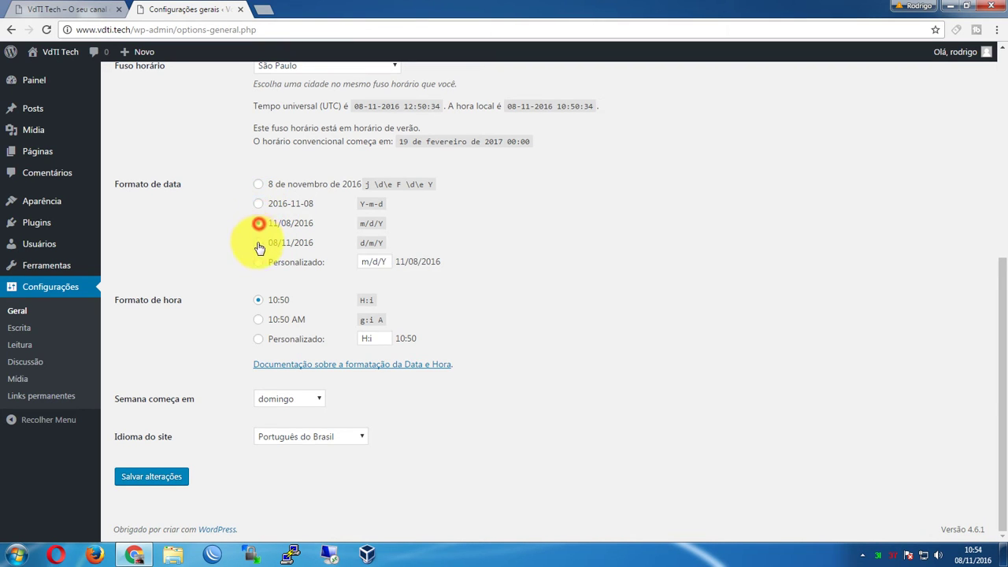
left_click(259, 243)
left_click(258, 223)
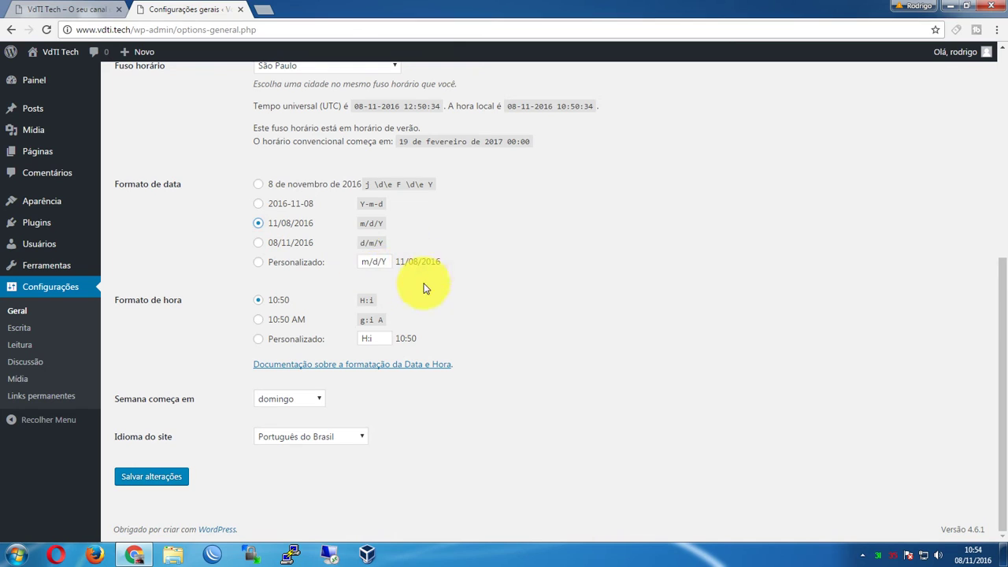
left_click(258, 186)
left_click(382, 261)
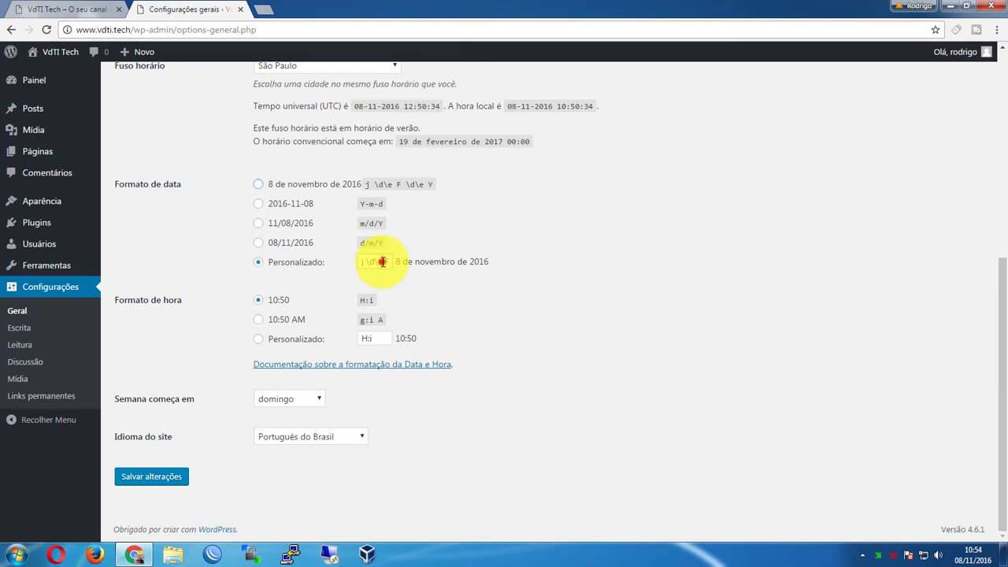
triple_click(382, 261)
left_click(266, 257)
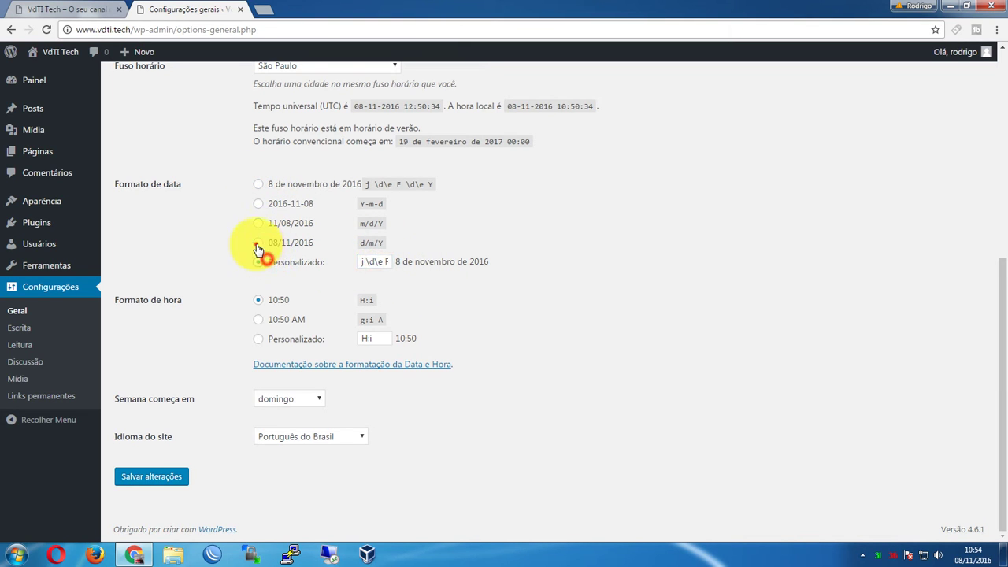
left_click(305, 226)
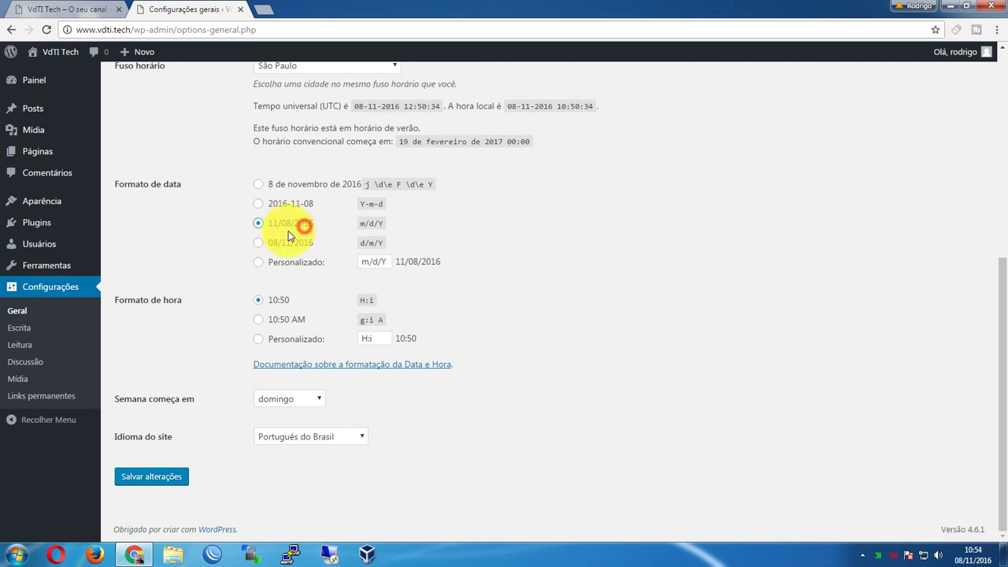
left_click(287, 243)
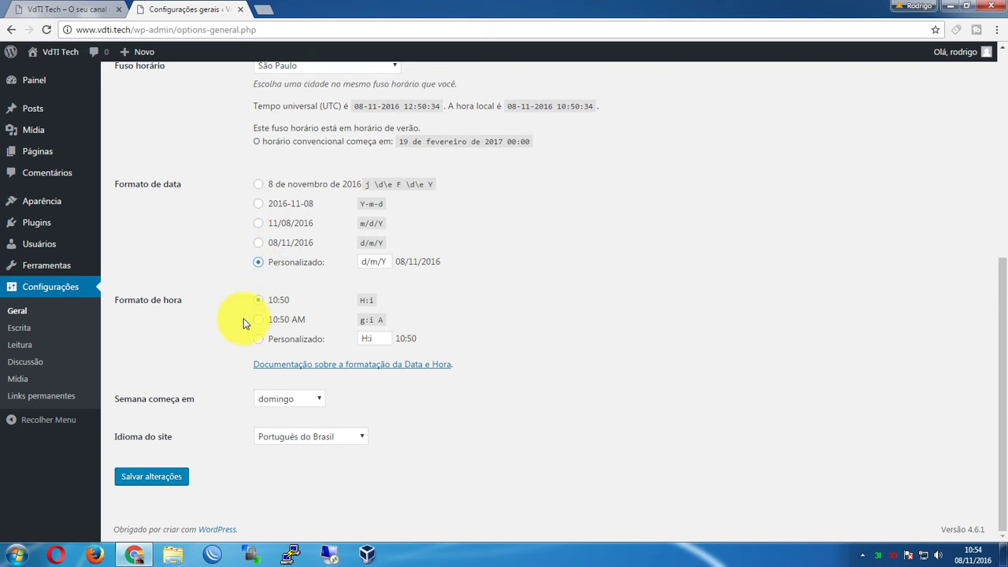
Try the 12-hour option, then set the time format back to 24-hour H:i (10:50)
left_click(258, 303)
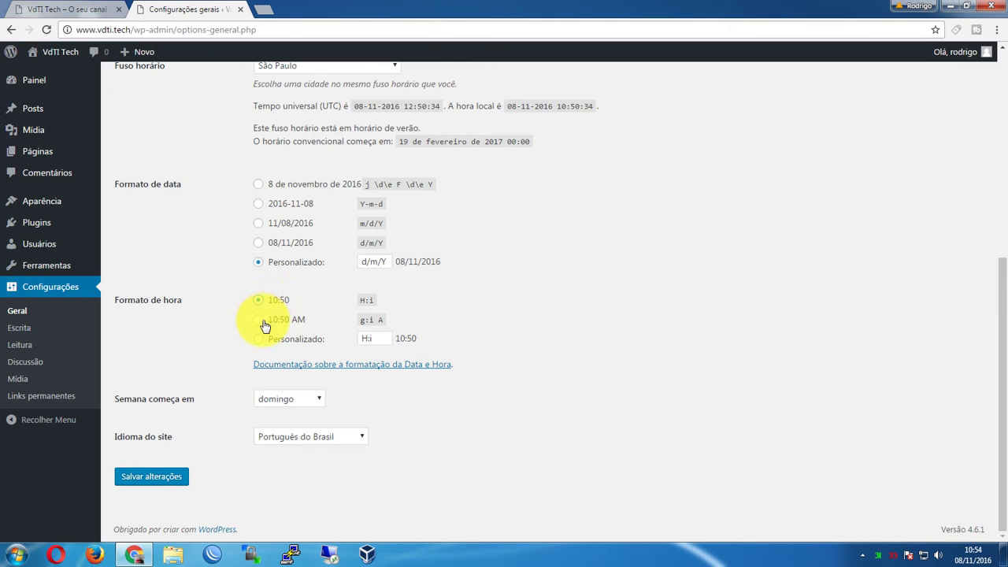
left_click(265, 323)
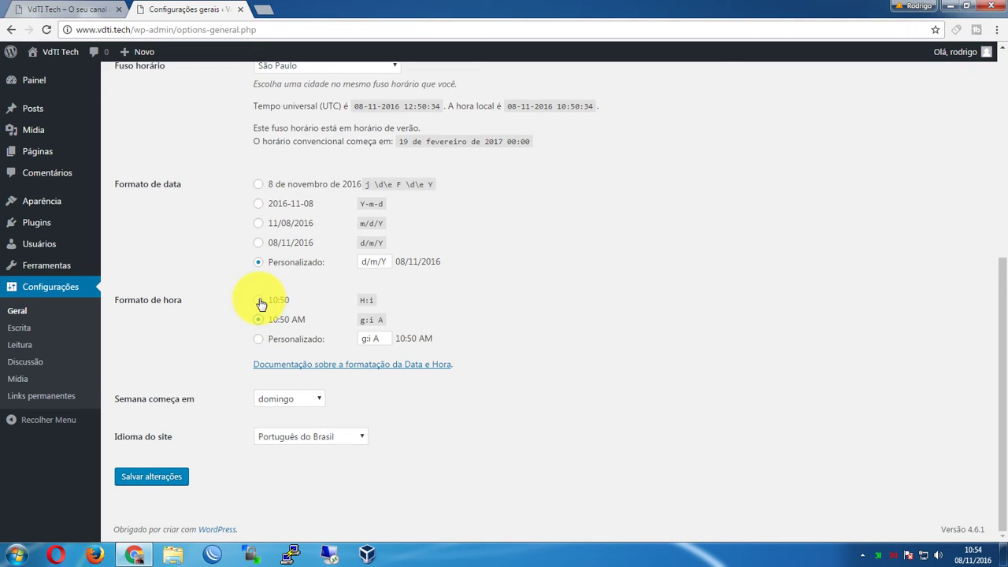
left_click(260, 301)
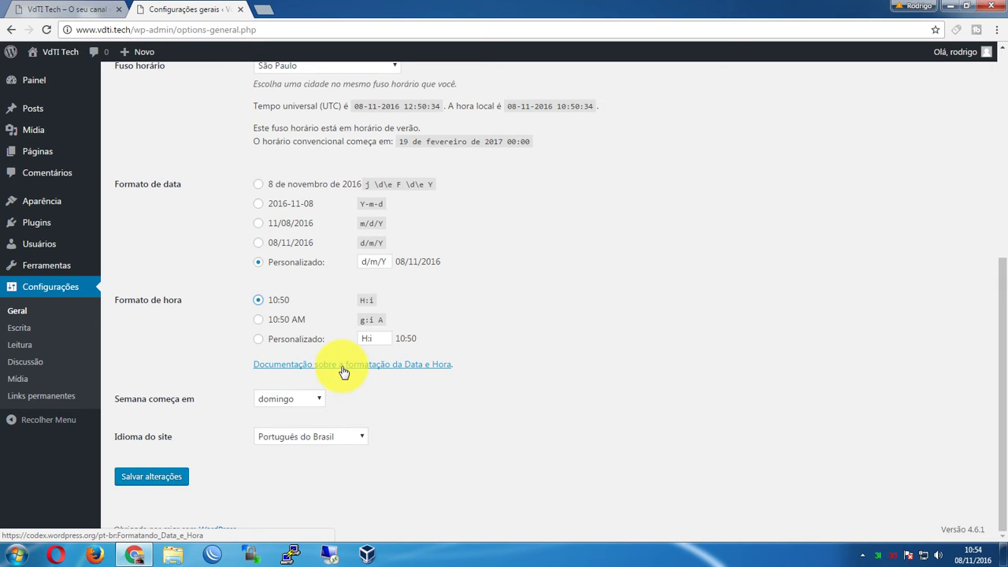
left_click(179, 397)
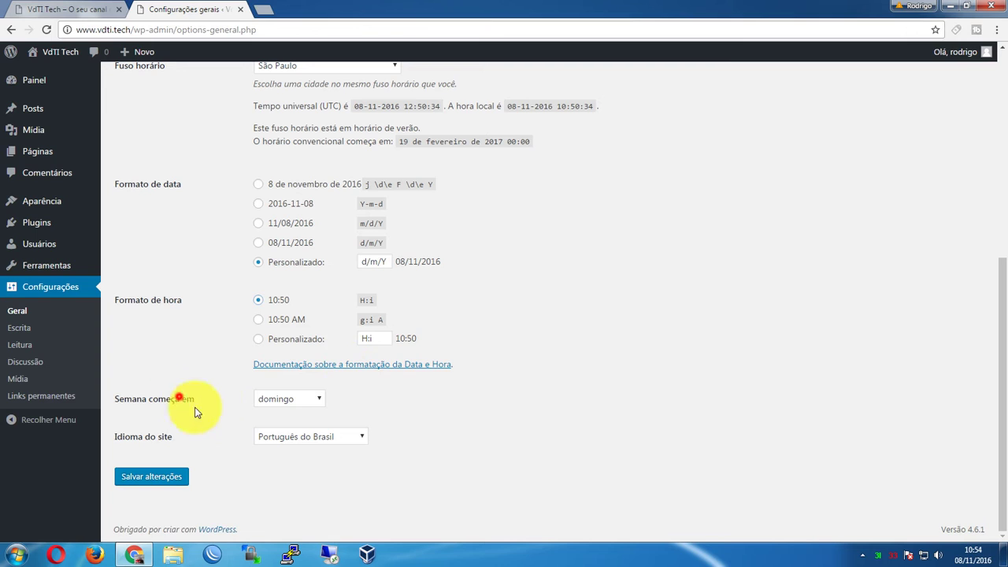
Keep the week start on domingo and the language on Português do Brasil, and save
left_click(283, 402)
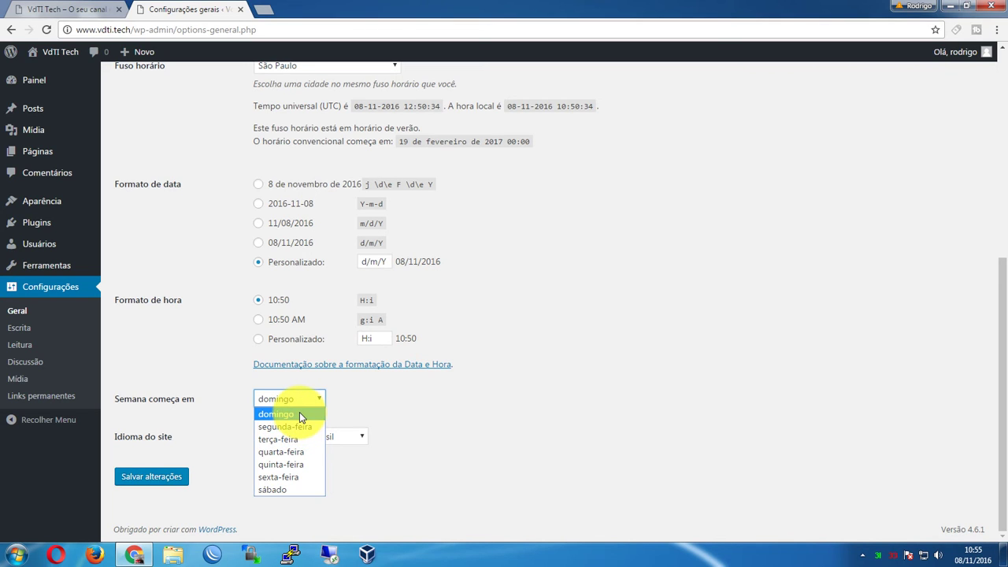
left_click(299, 413)
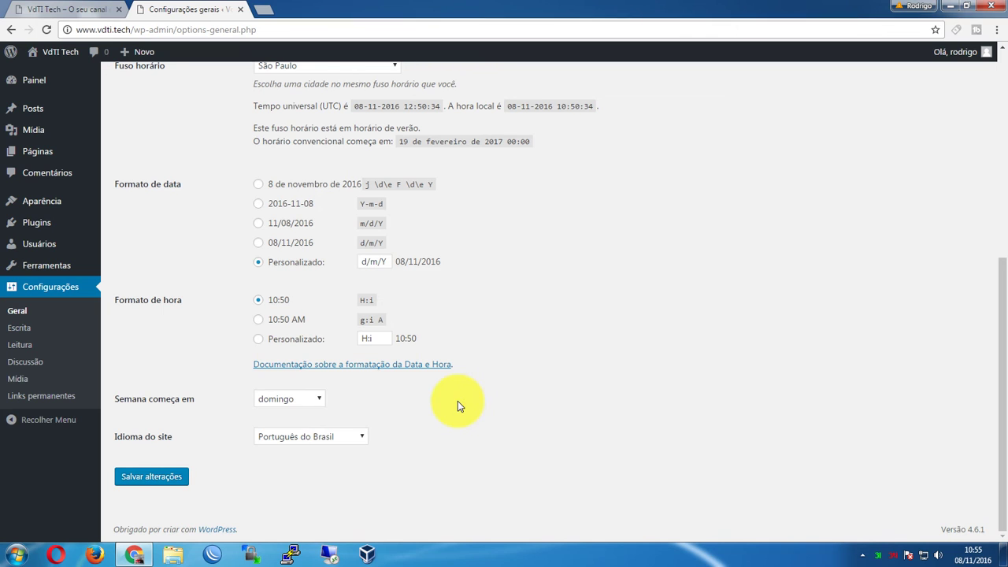
left_click(305, 441)
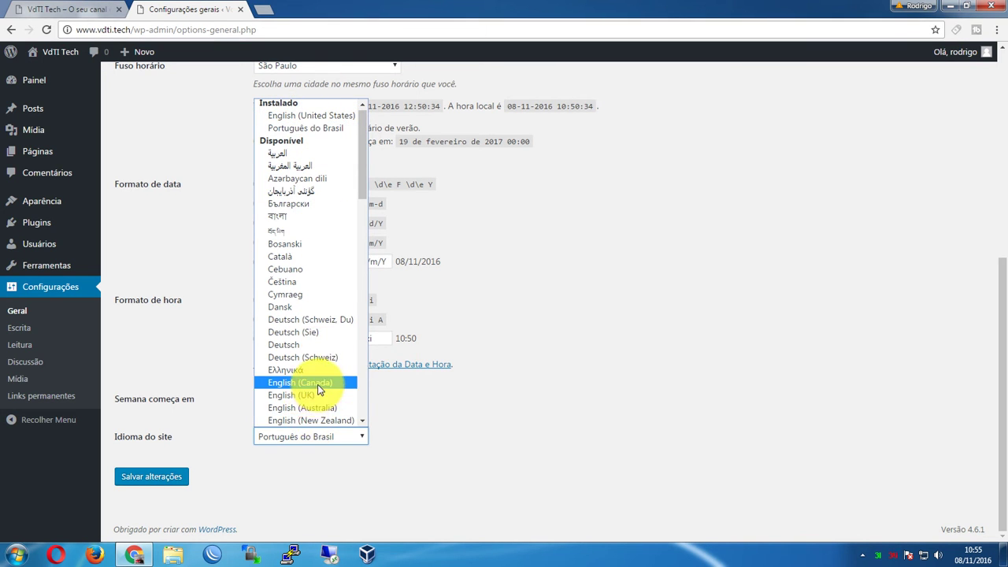
scroll(313, 367, "down", 1)
scroll(307, 331, "up", 1)
left_click(287, 128)
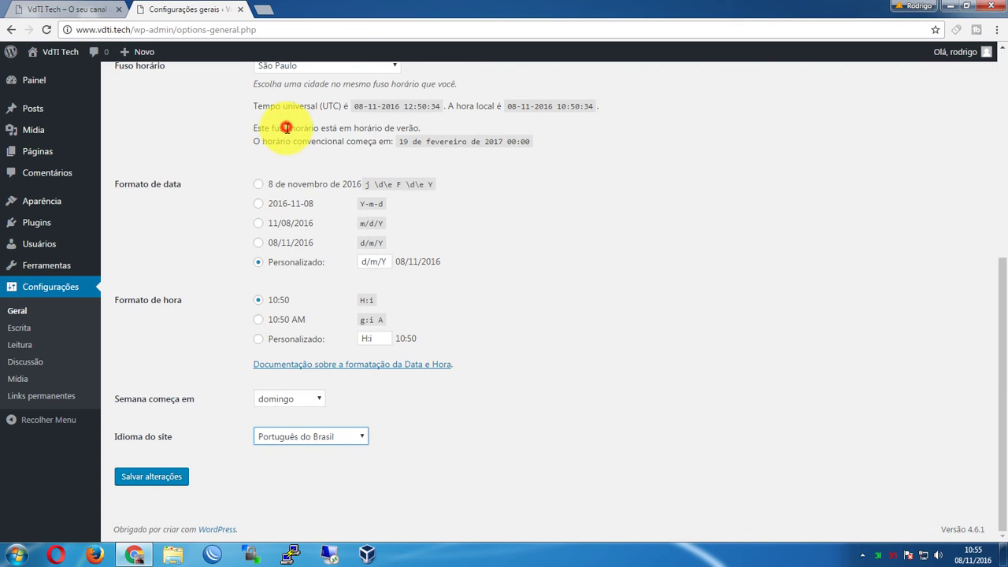
left_click(201, 439)
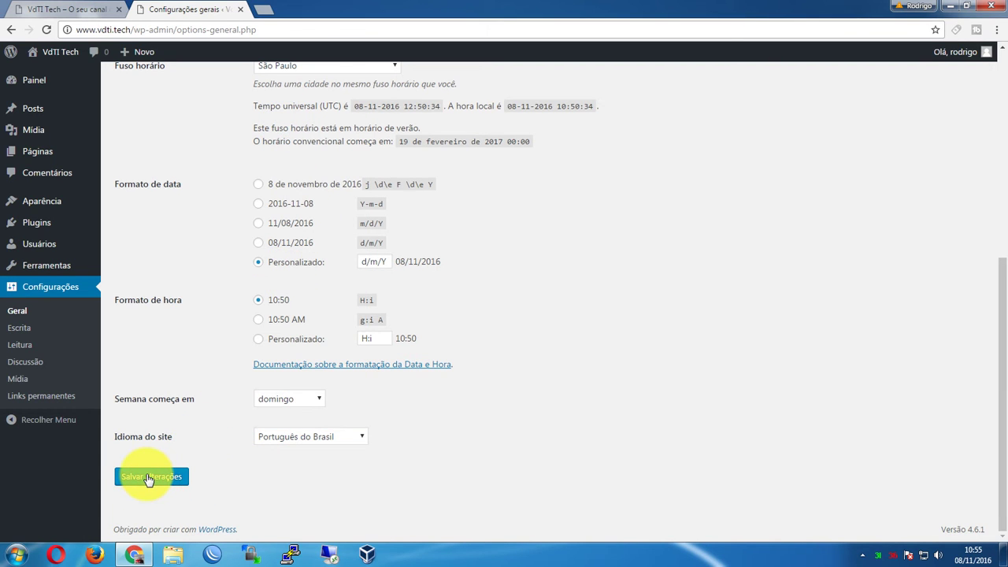
left_click(148, 477)
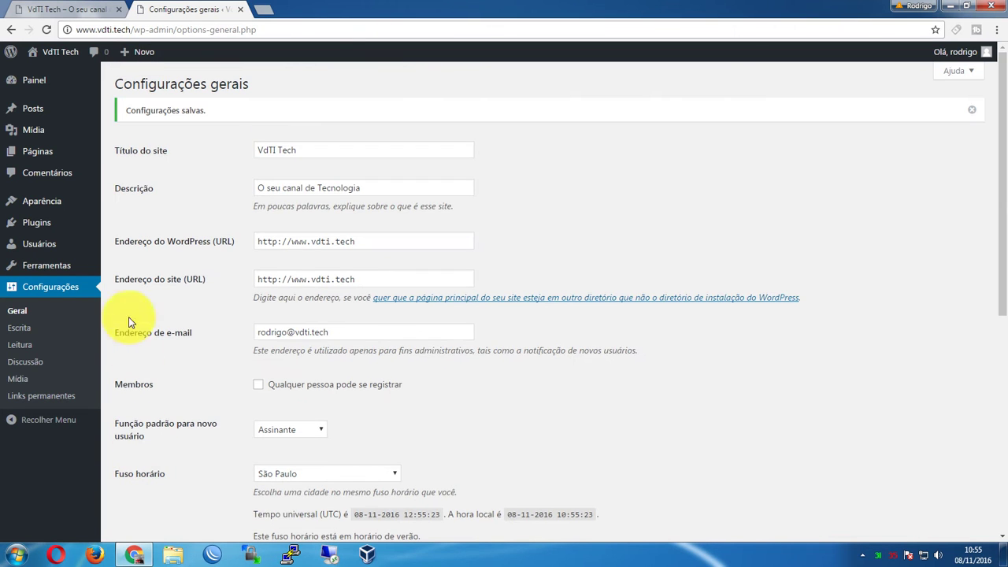
left_click(19, 329)
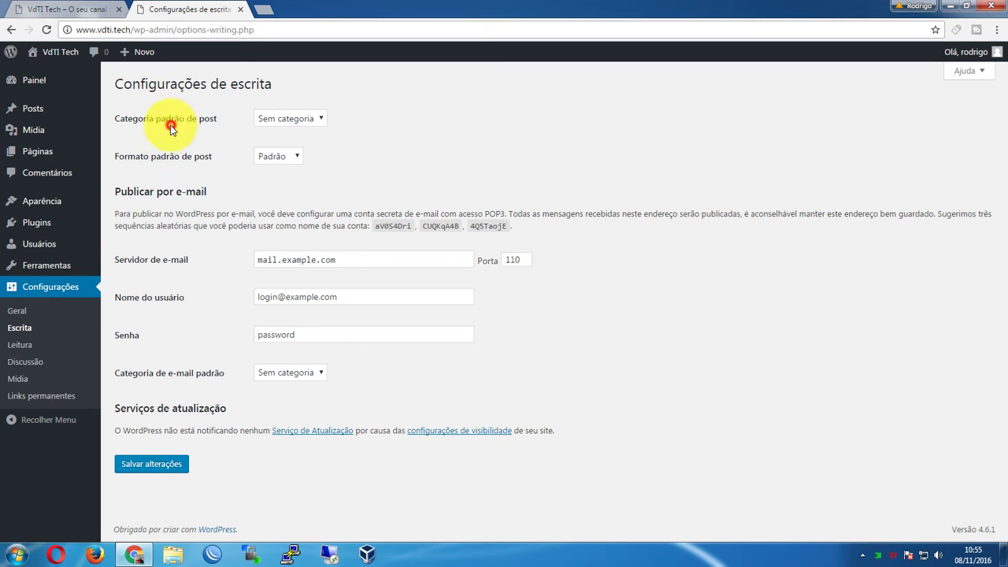
left_click(171, 126)
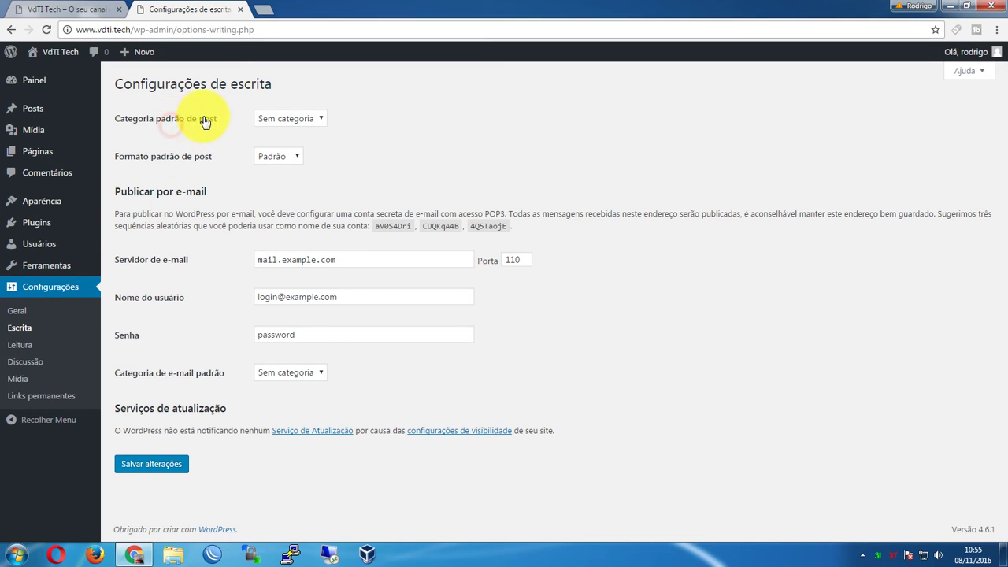
left_click(306, 123)
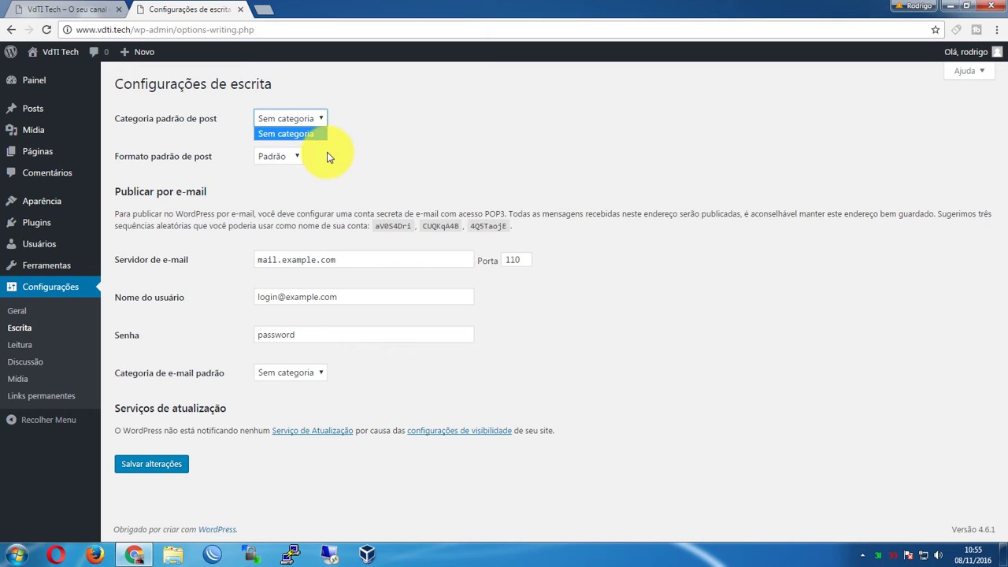
left_click(420, 128)
left_click(288, 118)
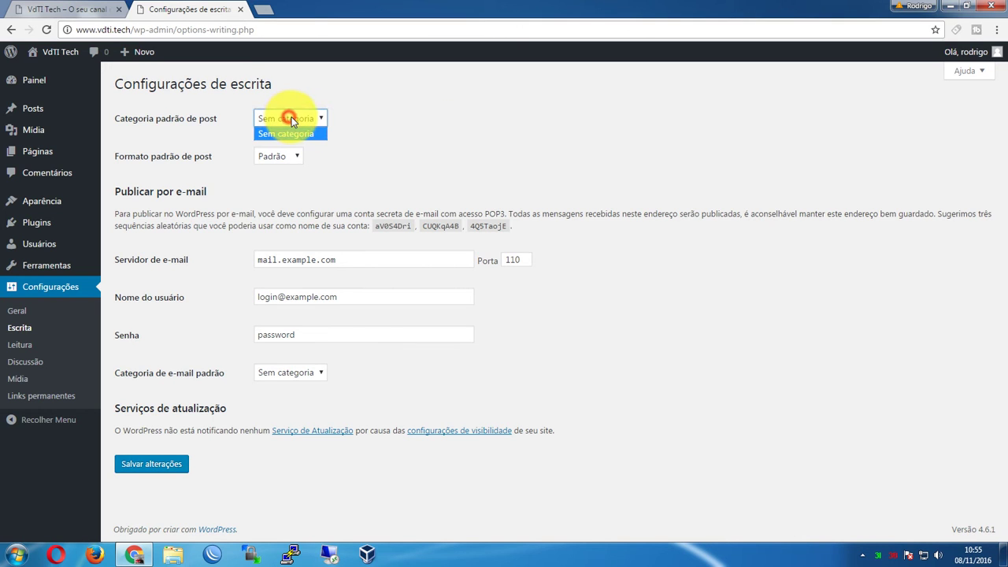
left_click(362, 121)
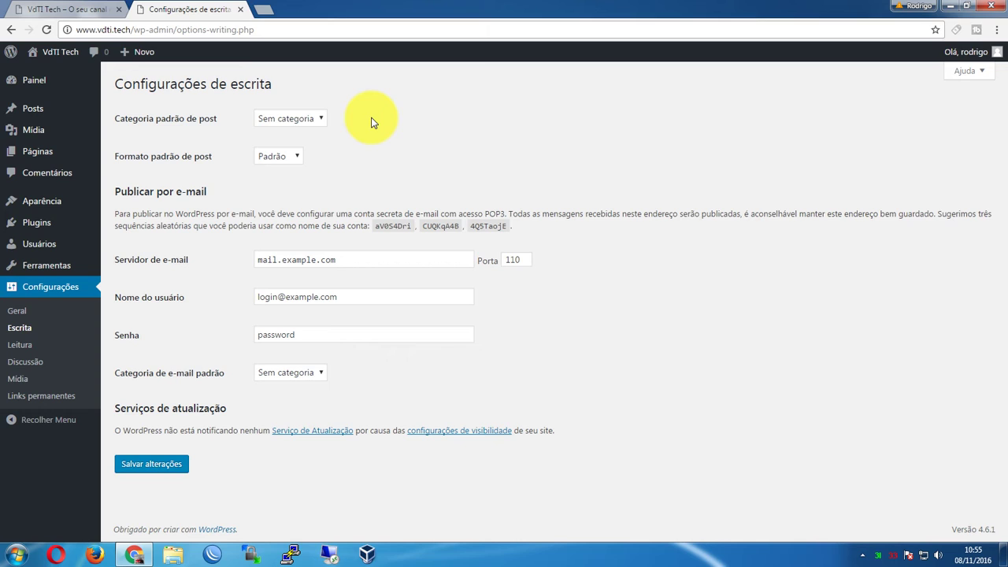
left_click(288, 157)
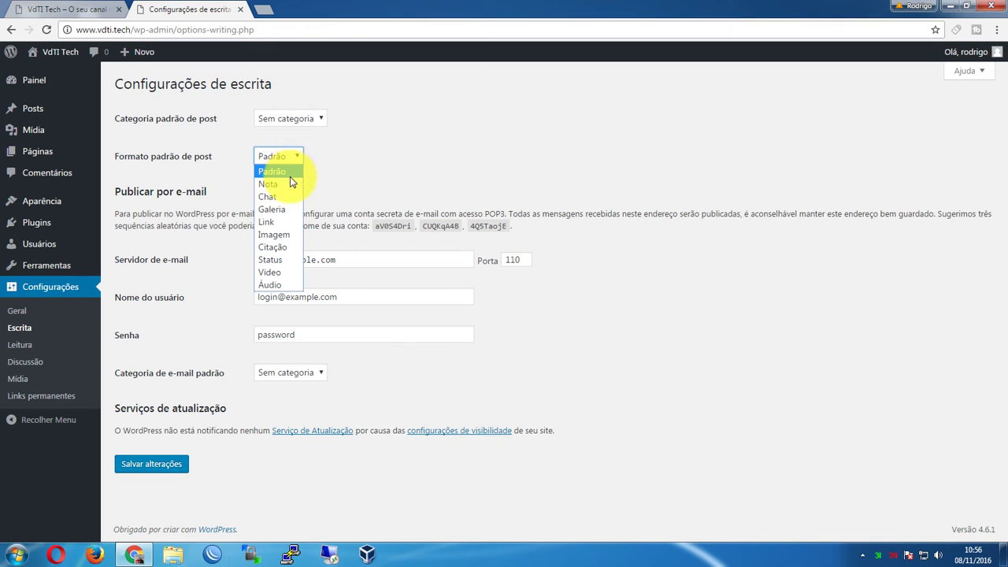
left_click(287, 174)
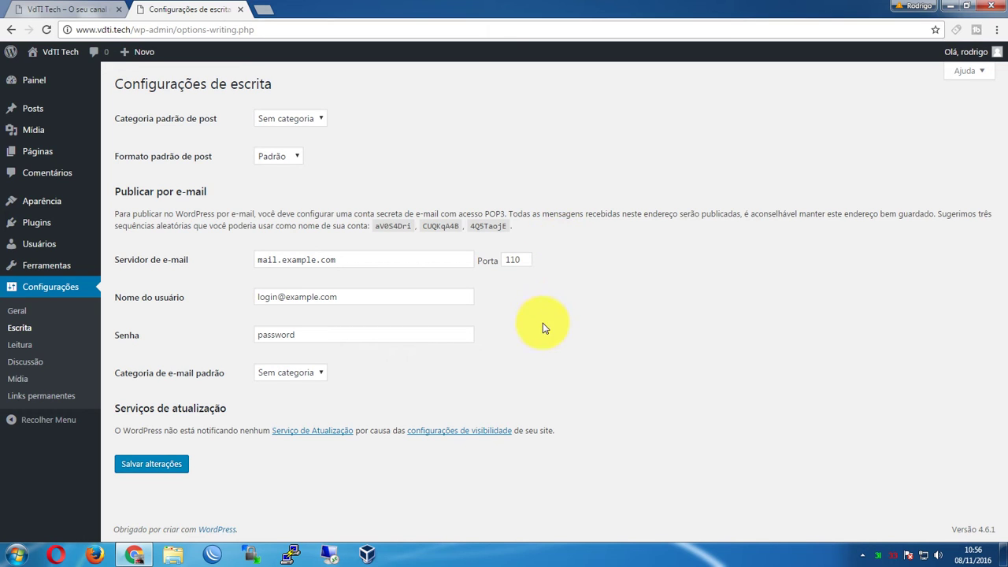
left_click(285, 375)
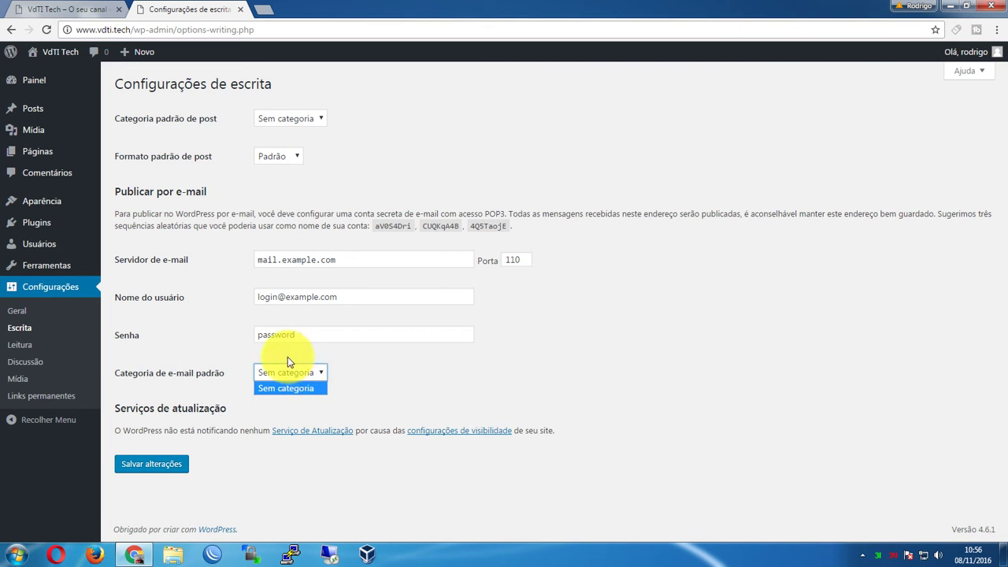
left_click(286, 369)
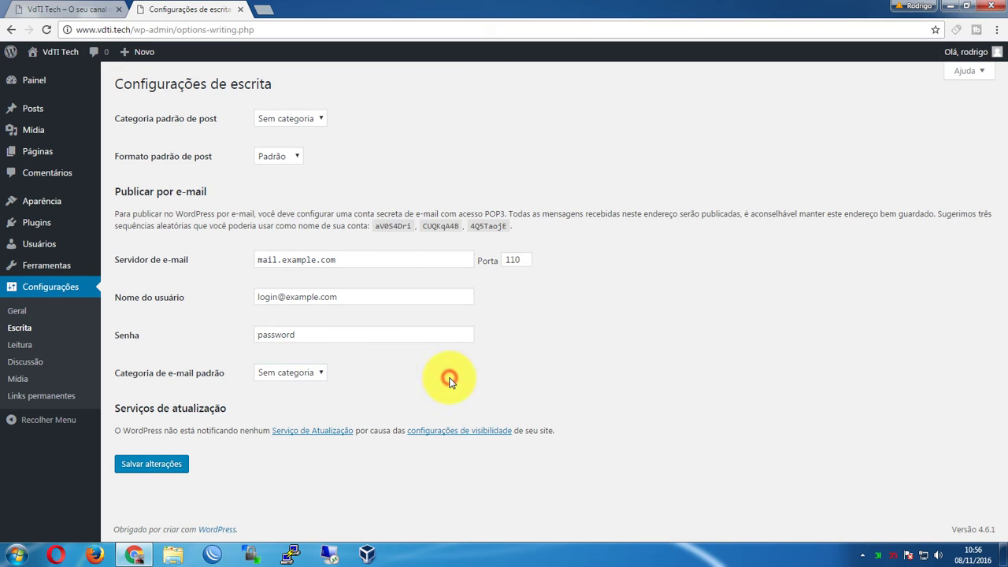
left_click(133, 397)
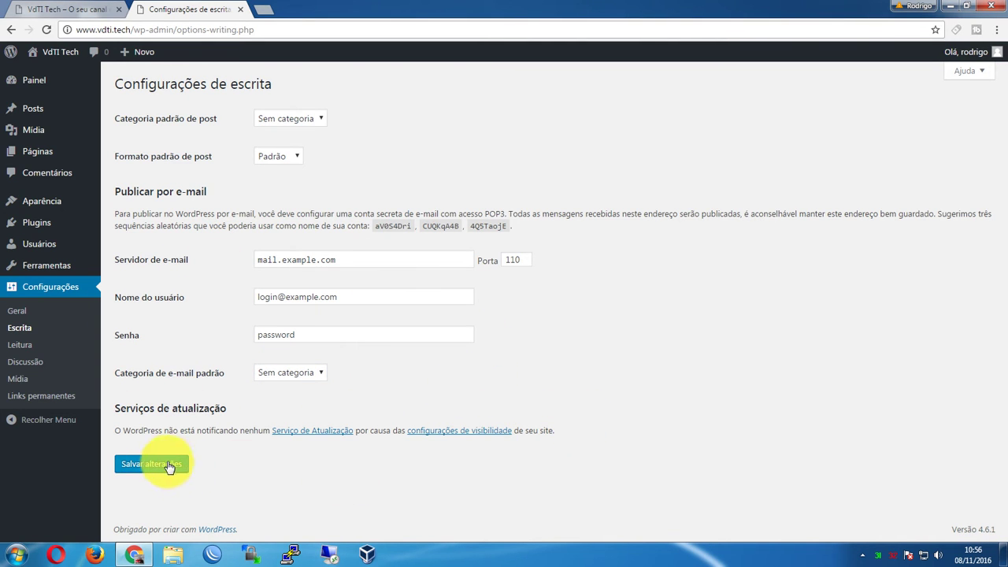
In Configurações de Leitura, check the live site, then choose 'Uma página estática' for the home page
left_click(20, 347)
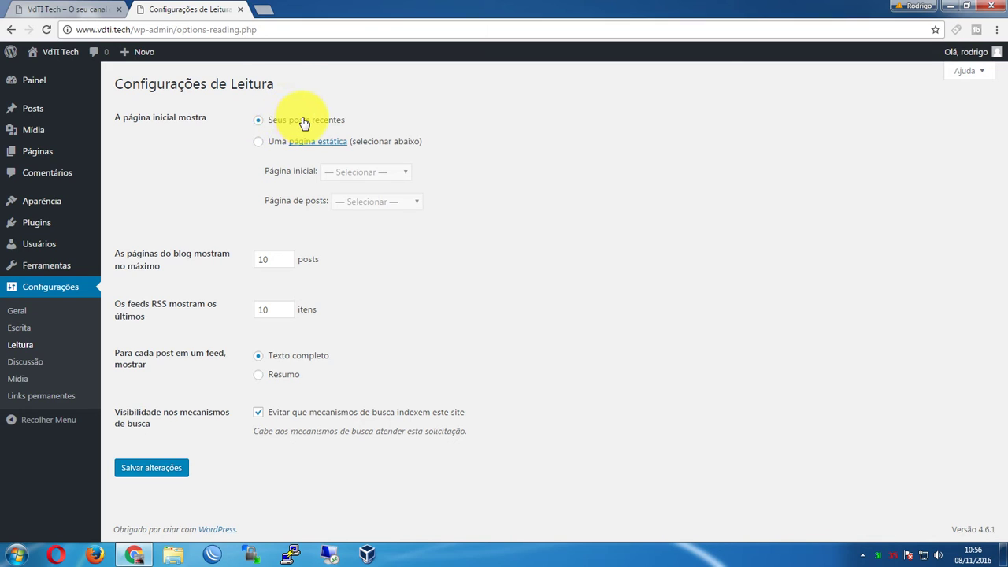
key("ctrl+Page_Up")
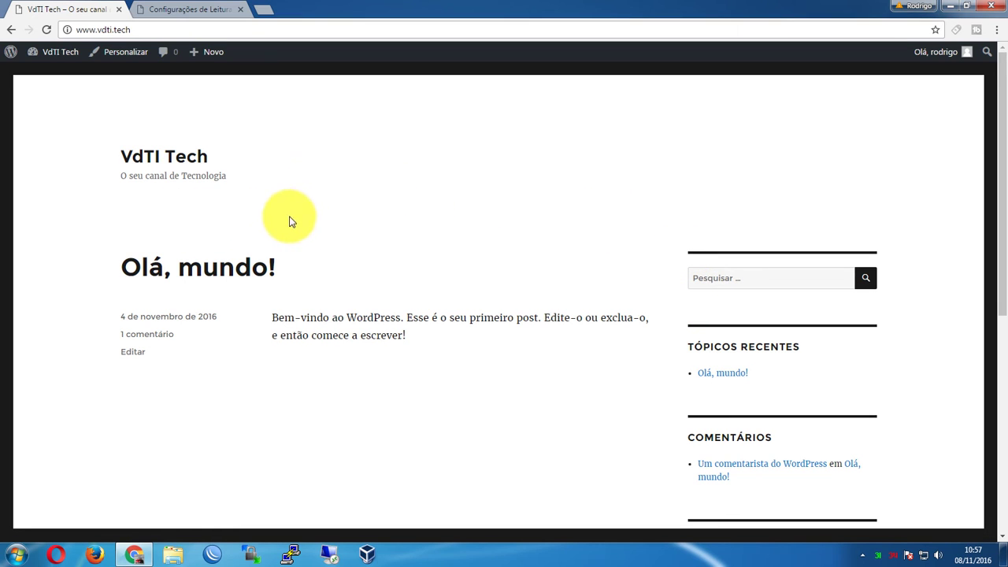
left_click(186, 9)
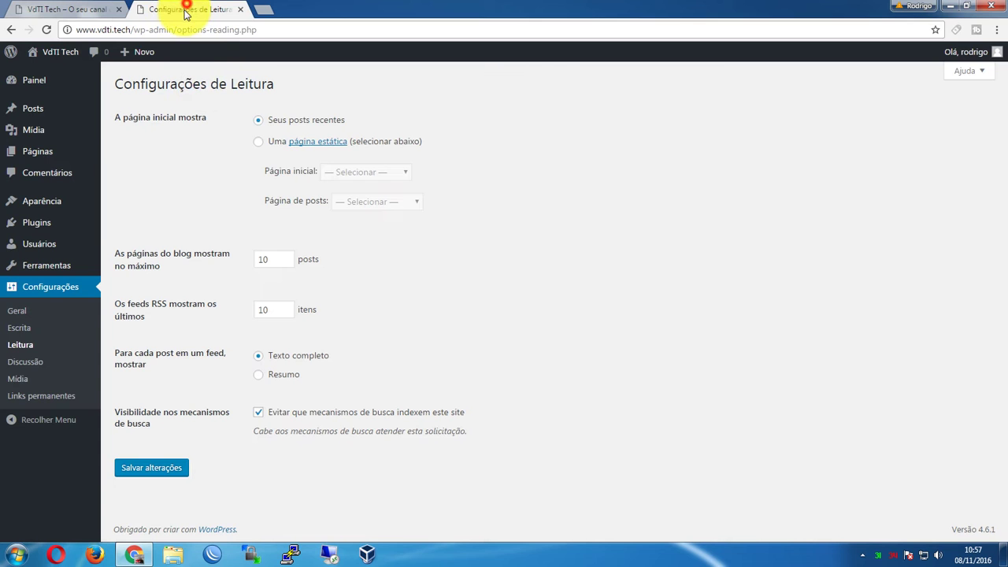
left_click(260, 147)
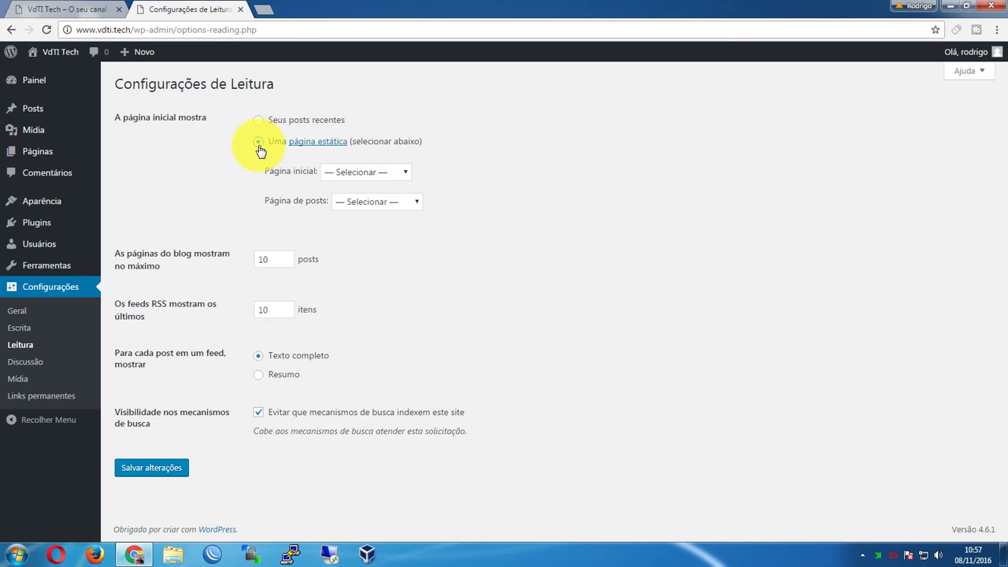
Check the live site, then pick Página de Exemplo as the static home page
left_click(75, 10)
left_click(213, 29)
left_click(197, 12)
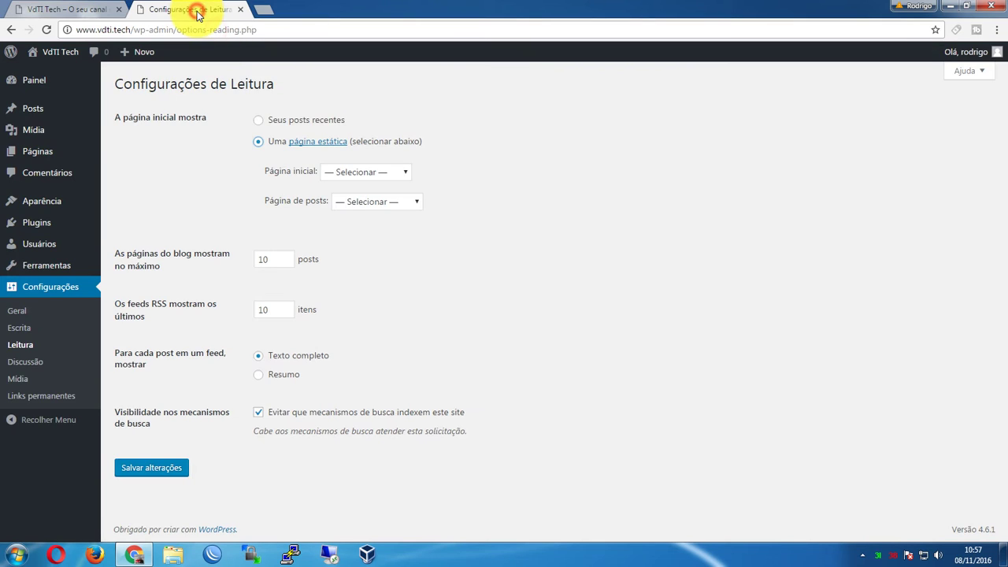
left_click(354, 173)
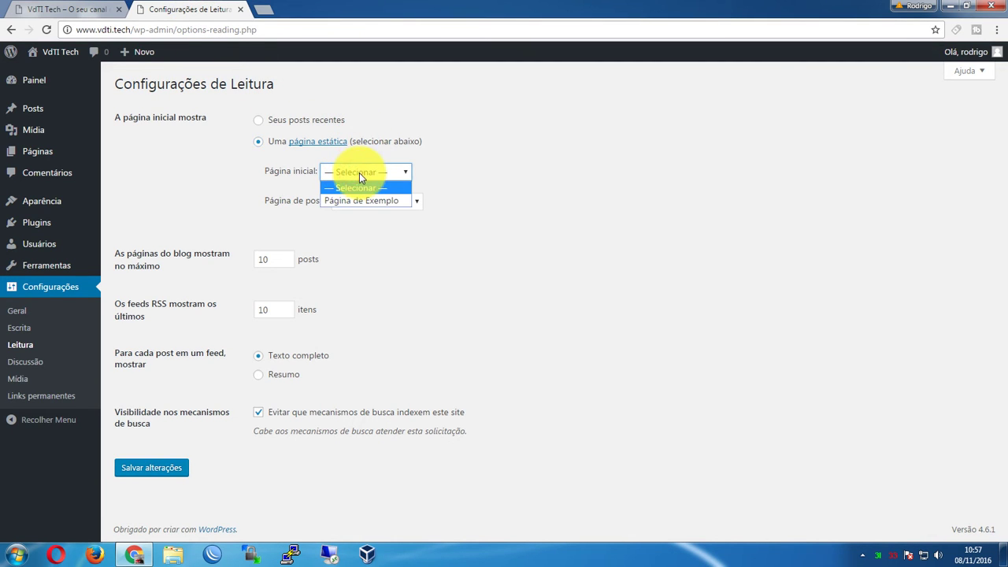
left_click(359, 172)
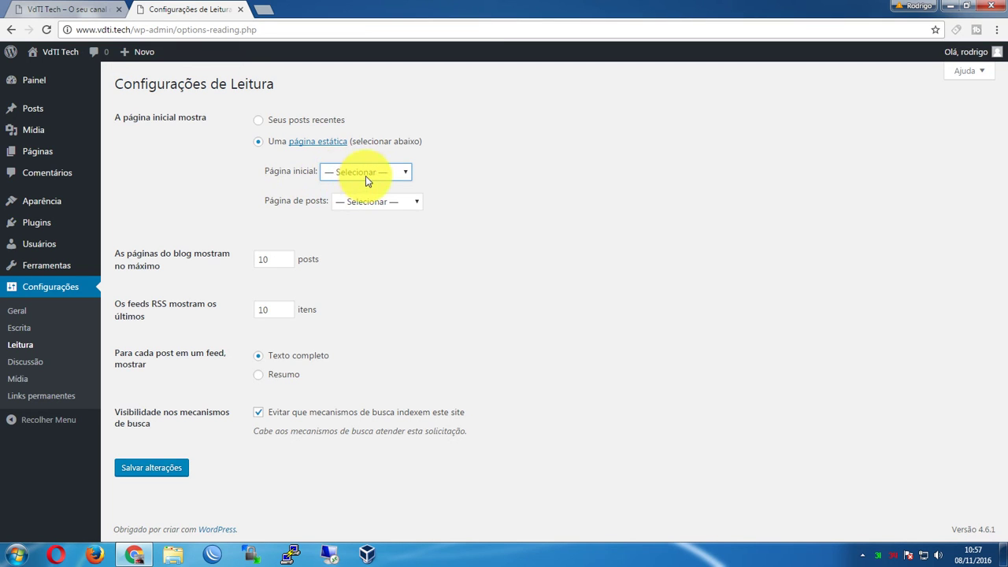
left_click(366, 176)
left_click(360, 200)
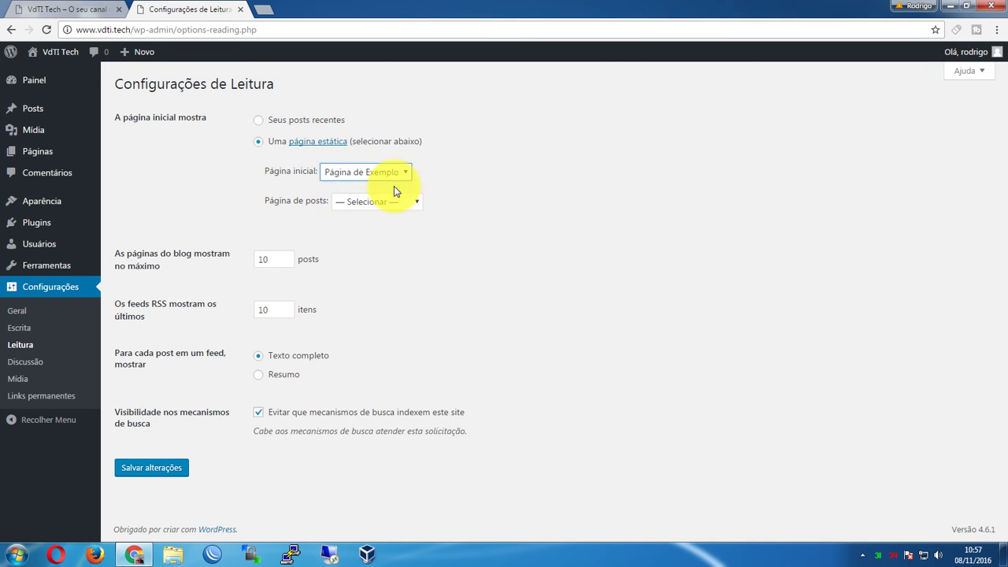
Try Página de Exemplo as posts page, reset both to '— Selecionar —', and choose 'Seus posts recentes'
left_click(376, 203)
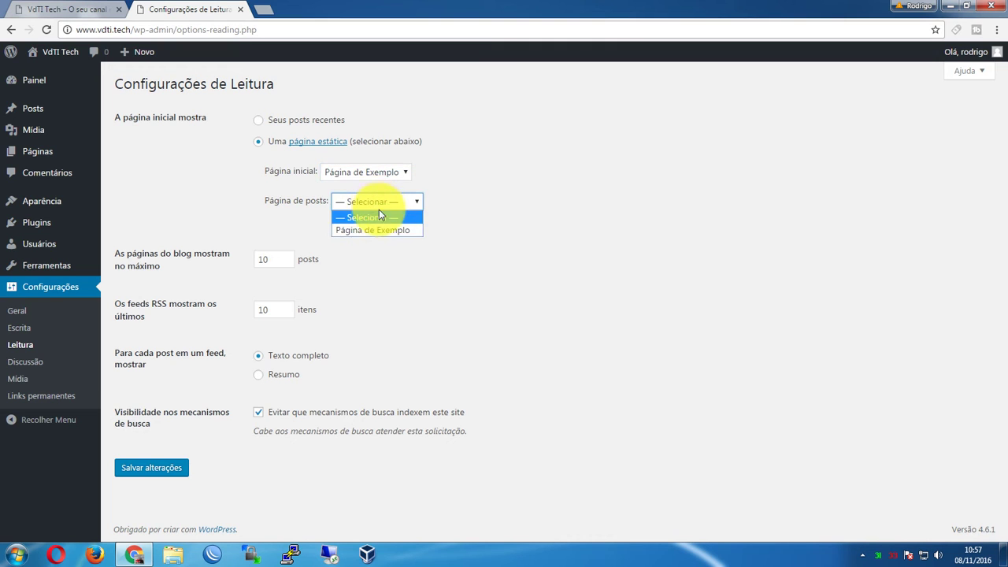
left_click(360, 229)
left_click(468, 213)
left_click(394, 202)
left_click(369, 219)
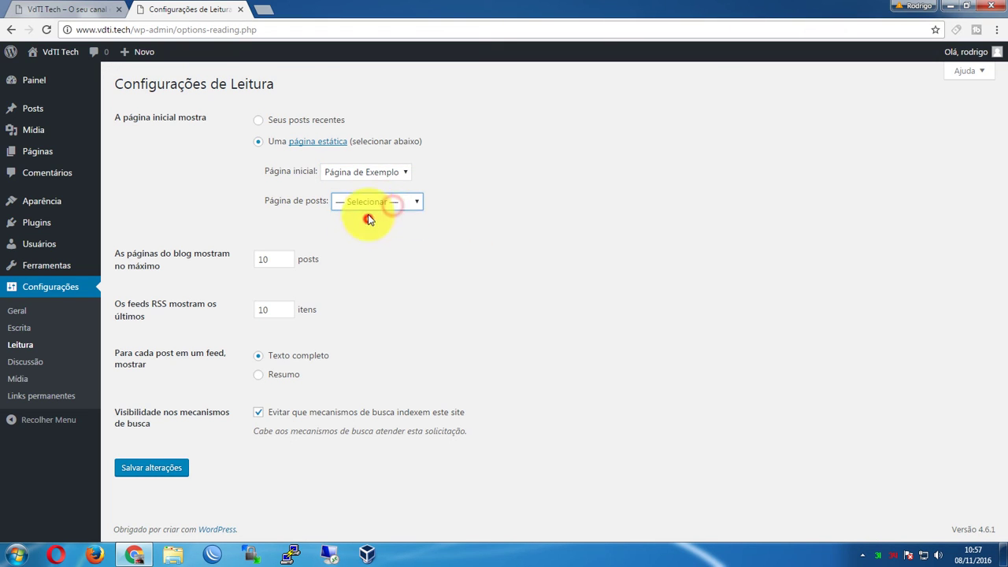
left_click(366, 174)
left_click(360, 188)
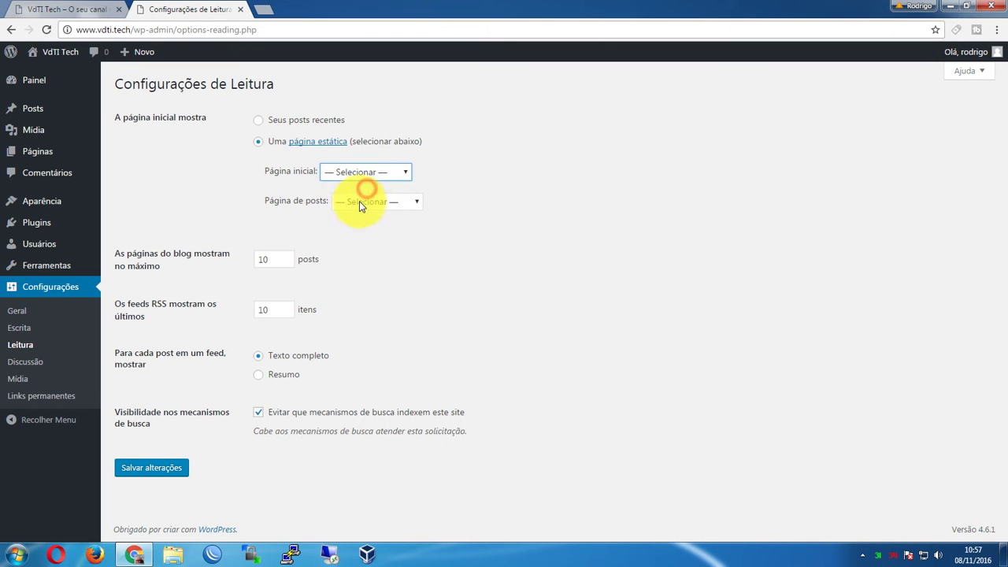
left_click(258, 122)
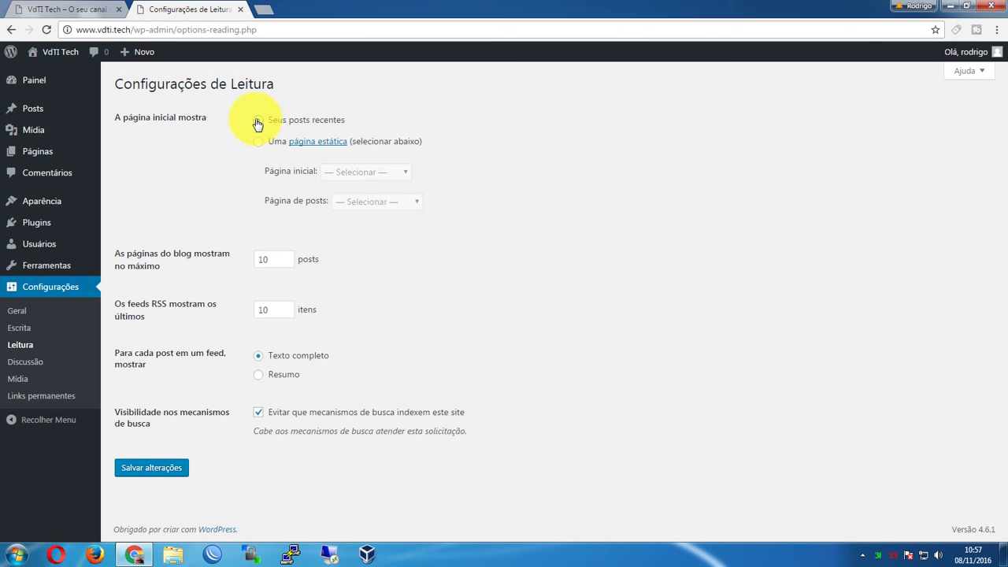
left_click(268, 259)
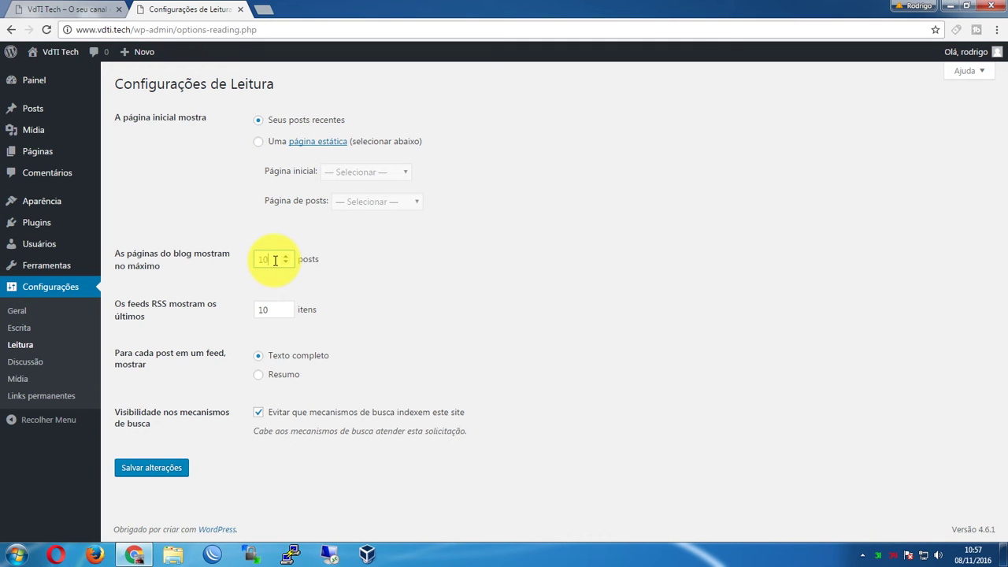
left_click_drag(270, 259, 231, 260)
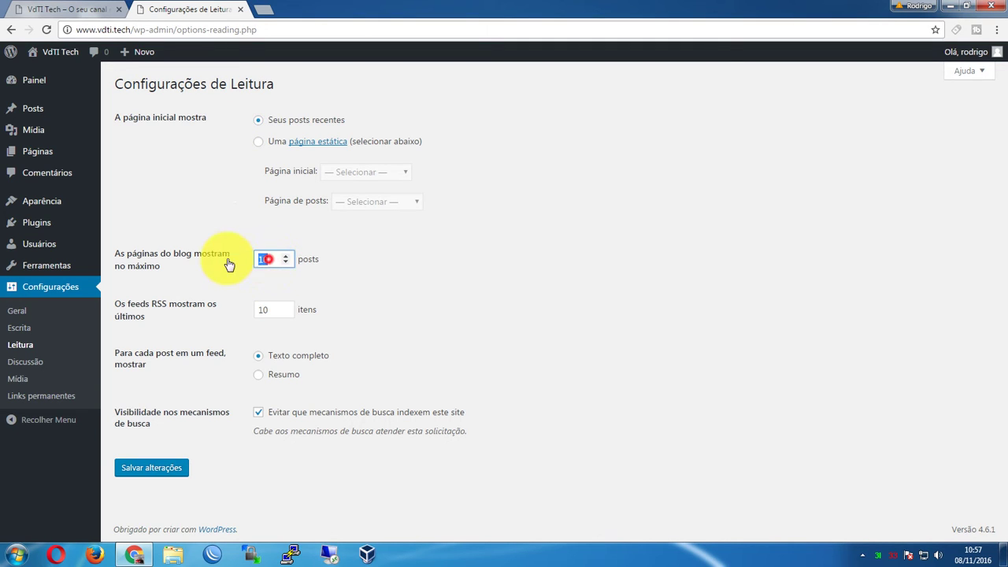
type("5")
left_click(287, 264)
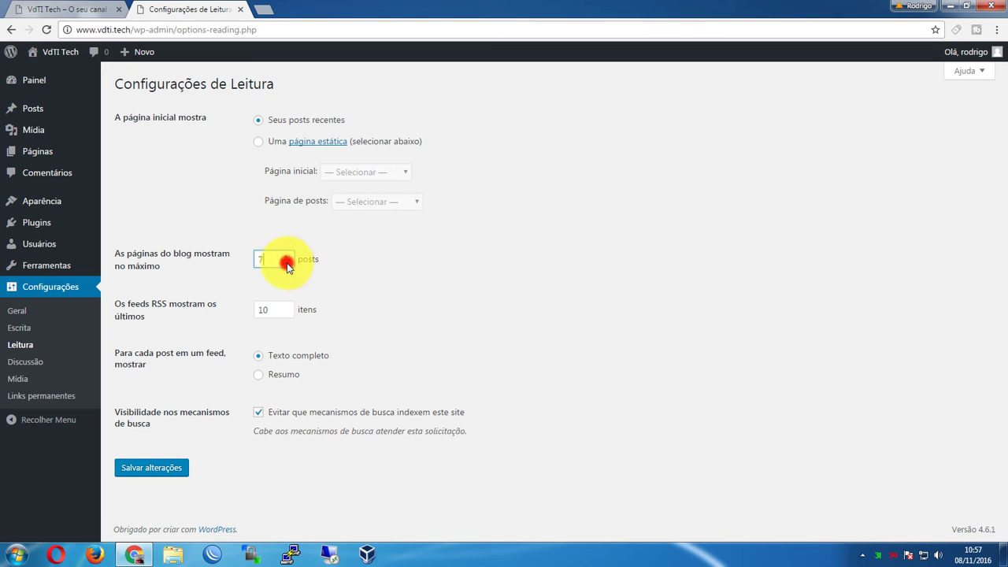
left_click(47, 10)
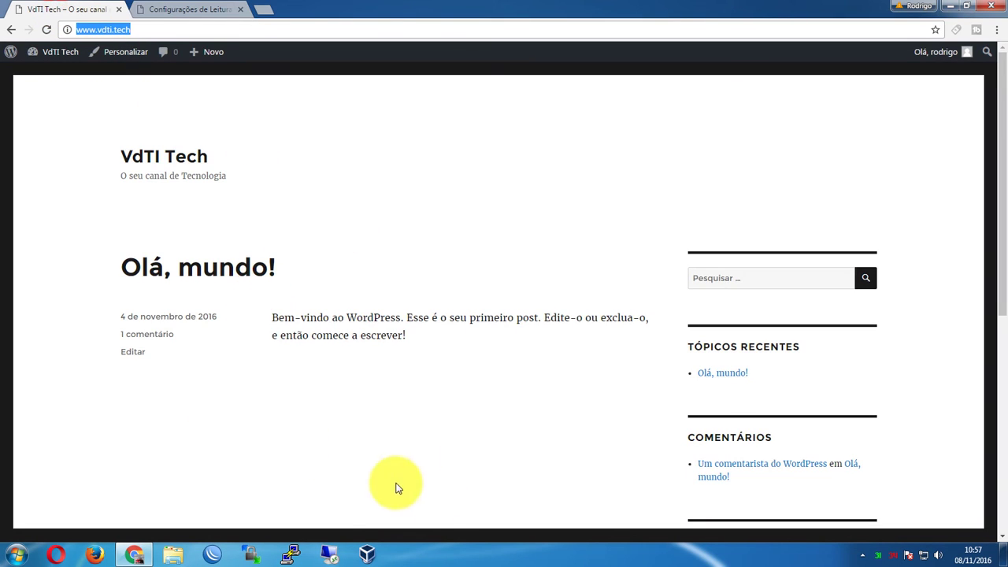
scroll(442, 428, "down", 1)
scroll(429, 416, "down", 4)
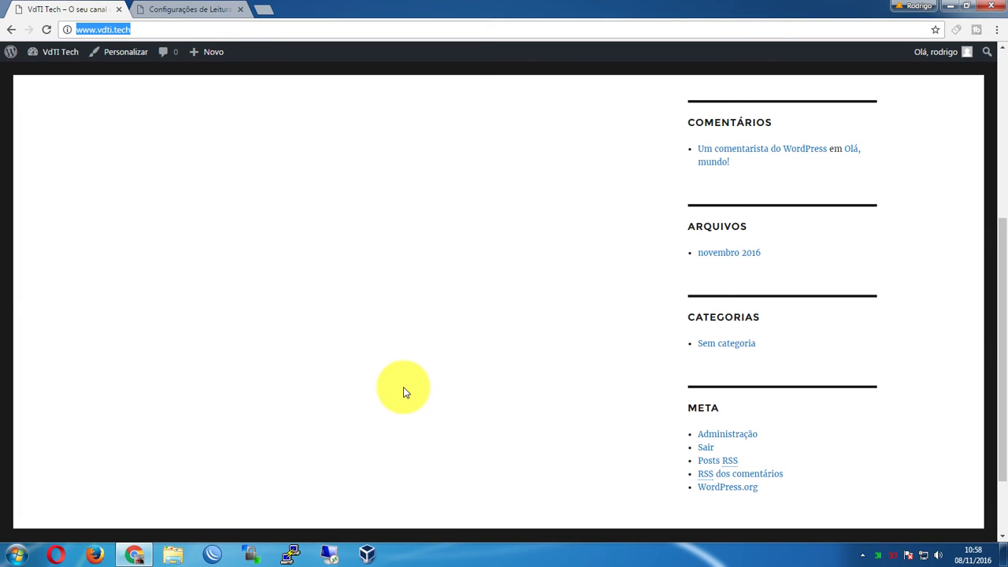
scroll(403, 387, "up", 5)
key("ctrl+Tab")
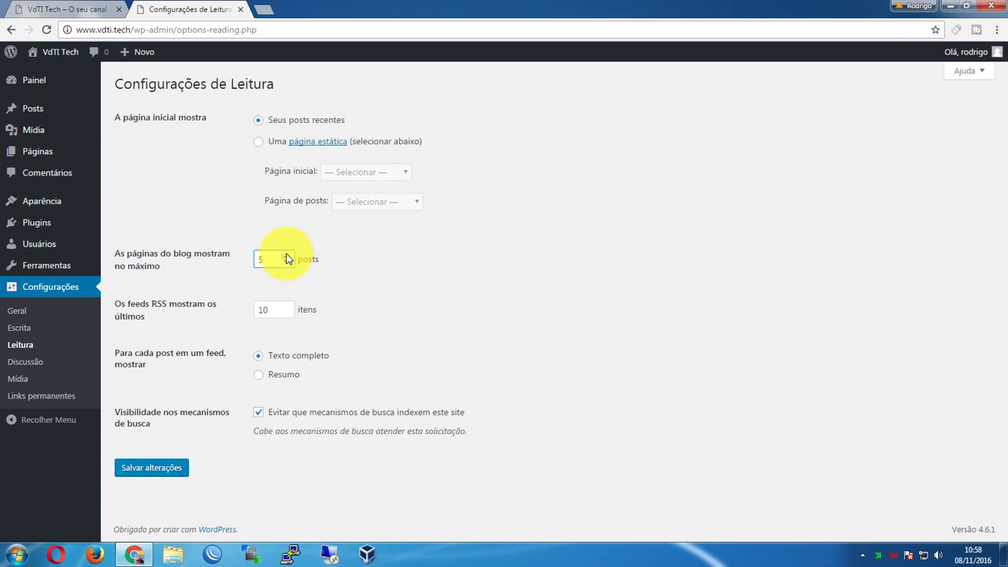
left_click(288, 256)
left_click(288, 256)
left_click(288, 256)
left_click(287, 256)
left_click(287, 256)
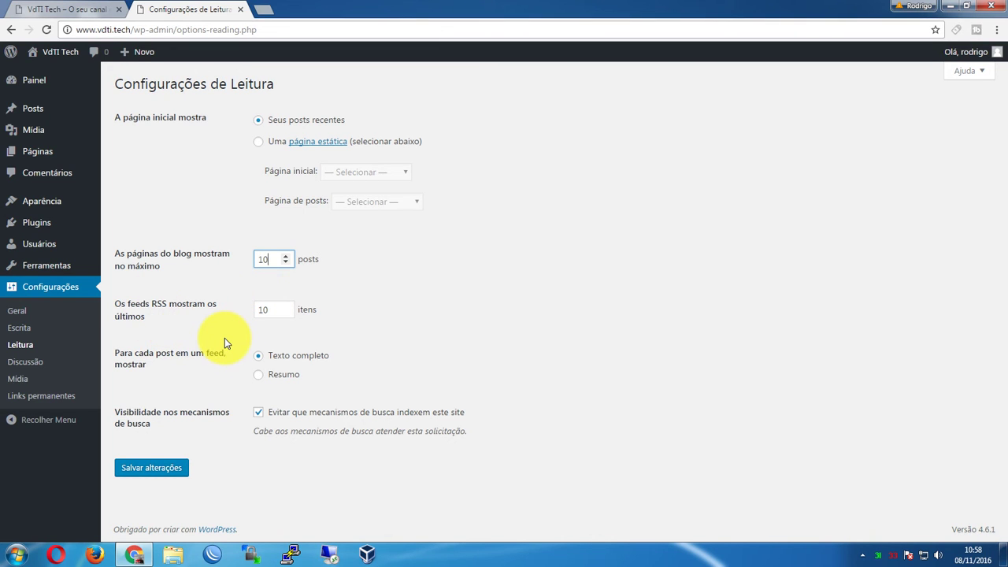
left_click(272, 312)
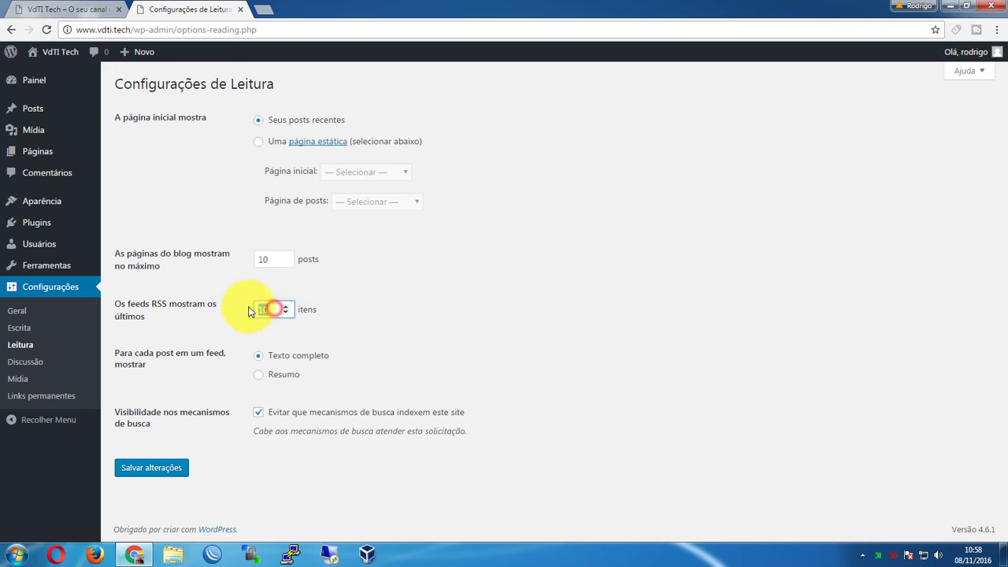
Make feeds show a summary ('Resumo') of each post instead of full text, and save Reading settings
left_click(275, 309)
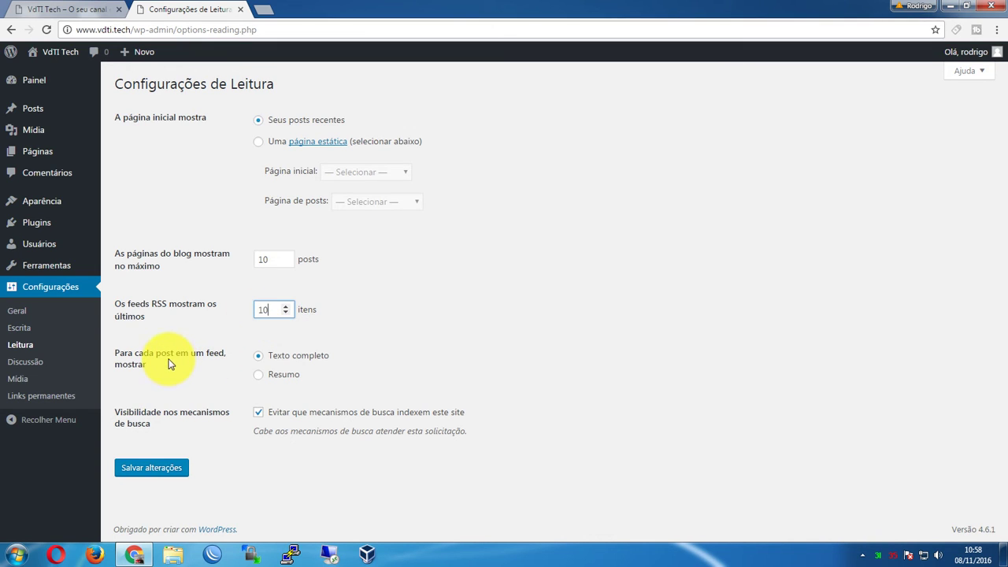
left_click(282, 376)
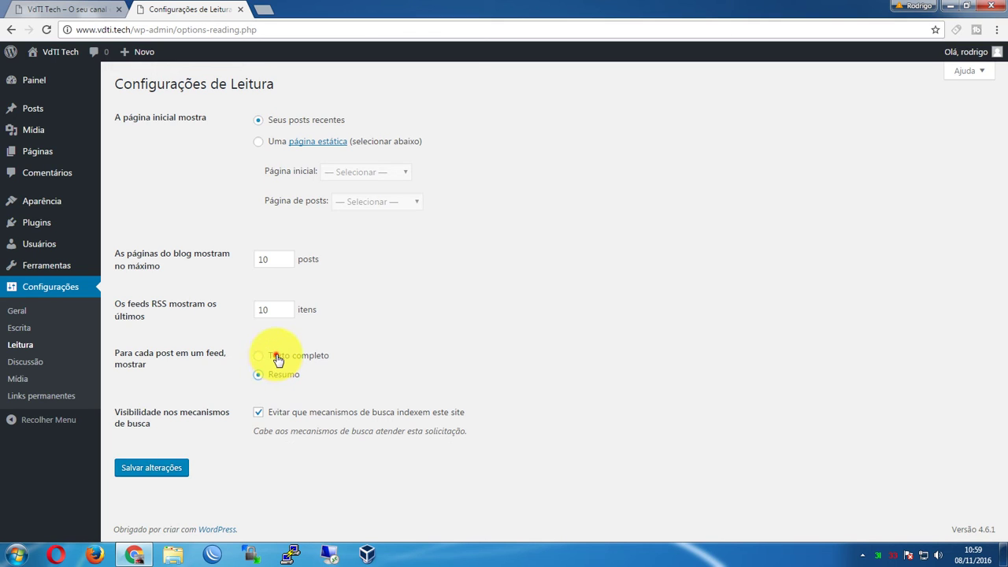
left_click(279, 358)
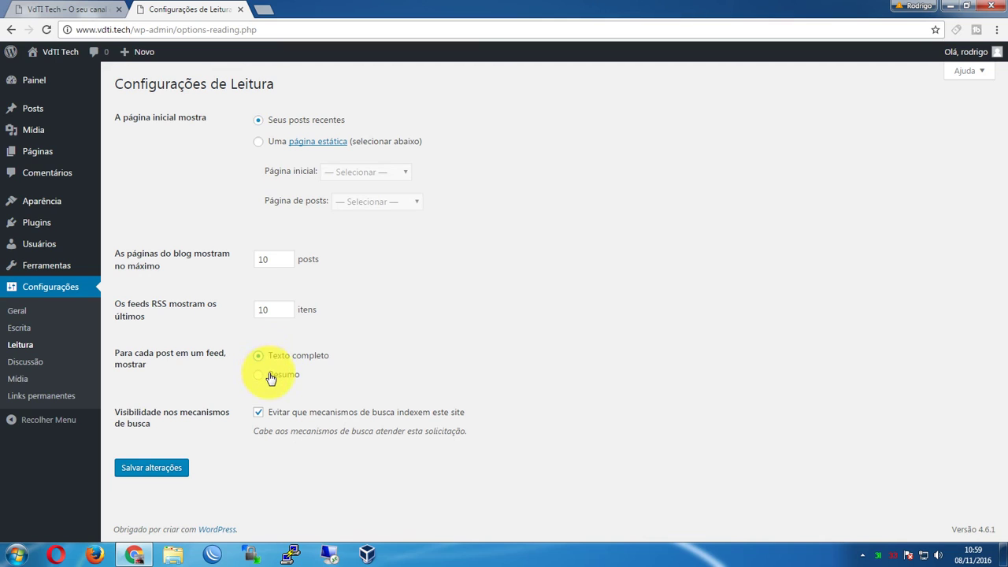
left_click(269, 376)
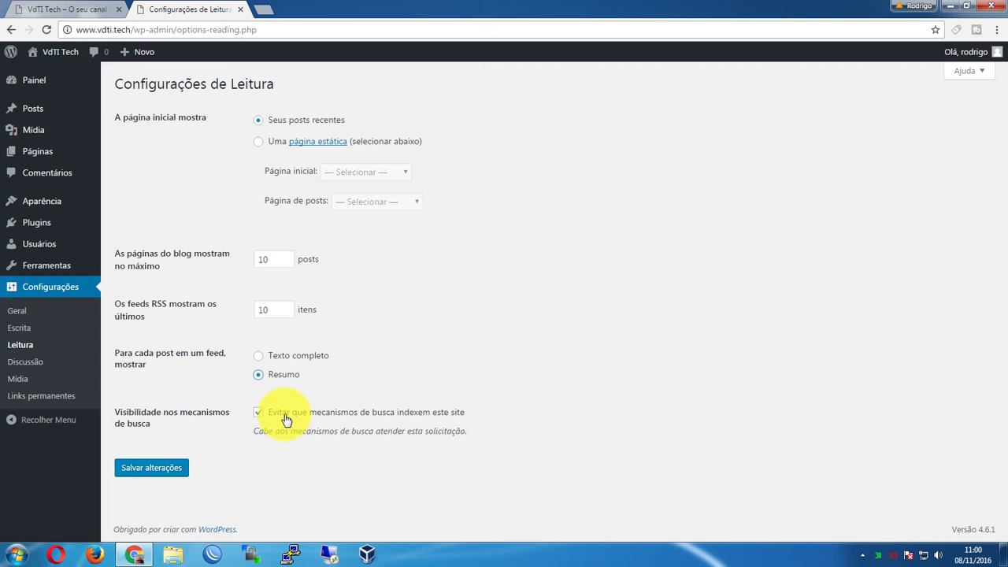
left_click(148, 465)
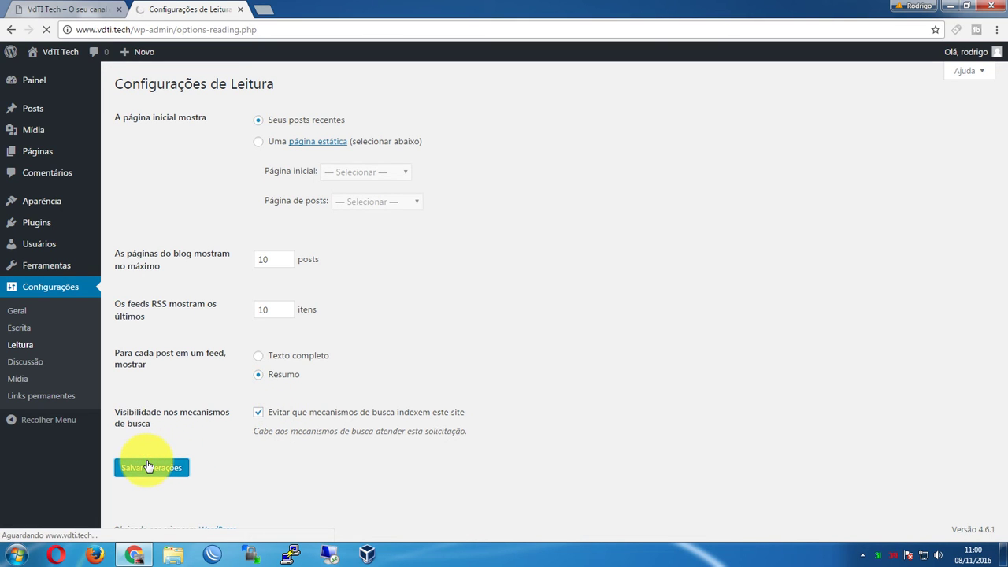
left_click(25, 363)
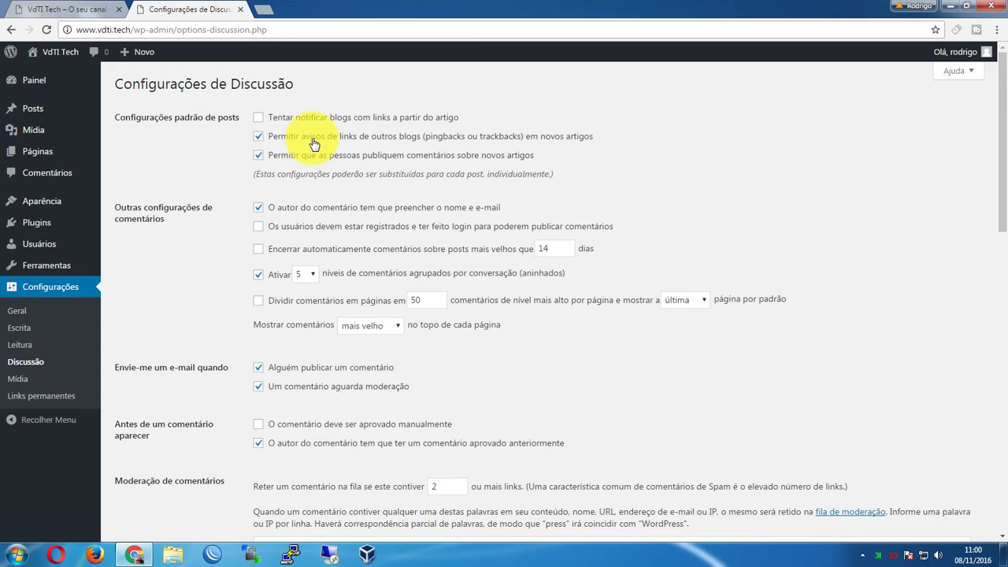
Disallow pingbacks and trackbacks on new posts, leaving the registered-commenters requirement off
left_click(313, 144)
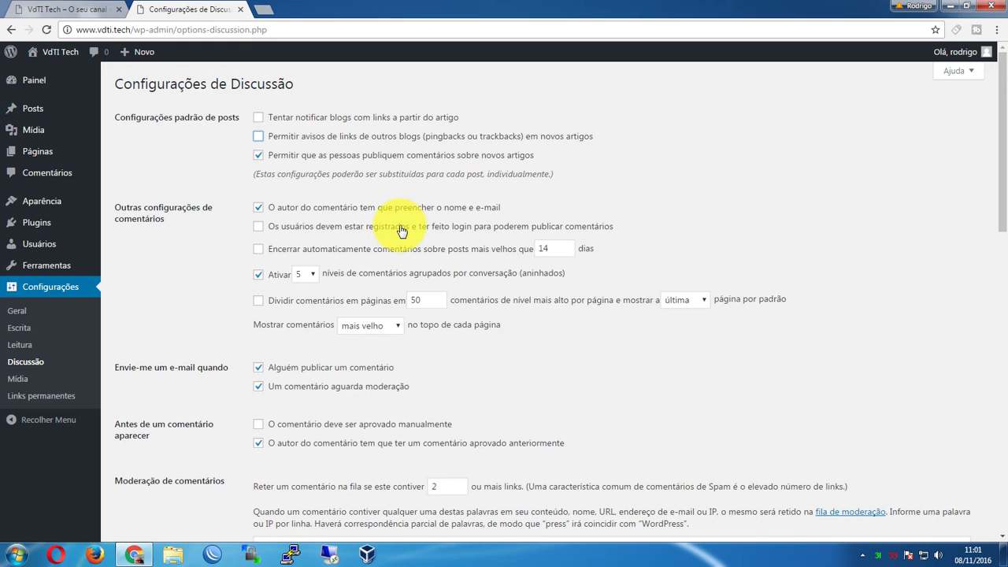
left_click(316, 230)
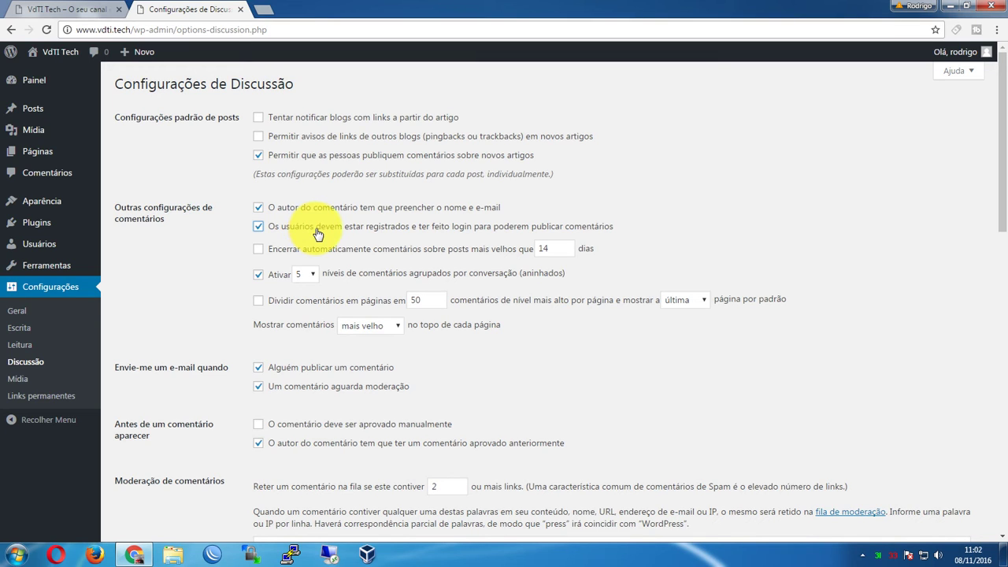
left_click(317, 230)
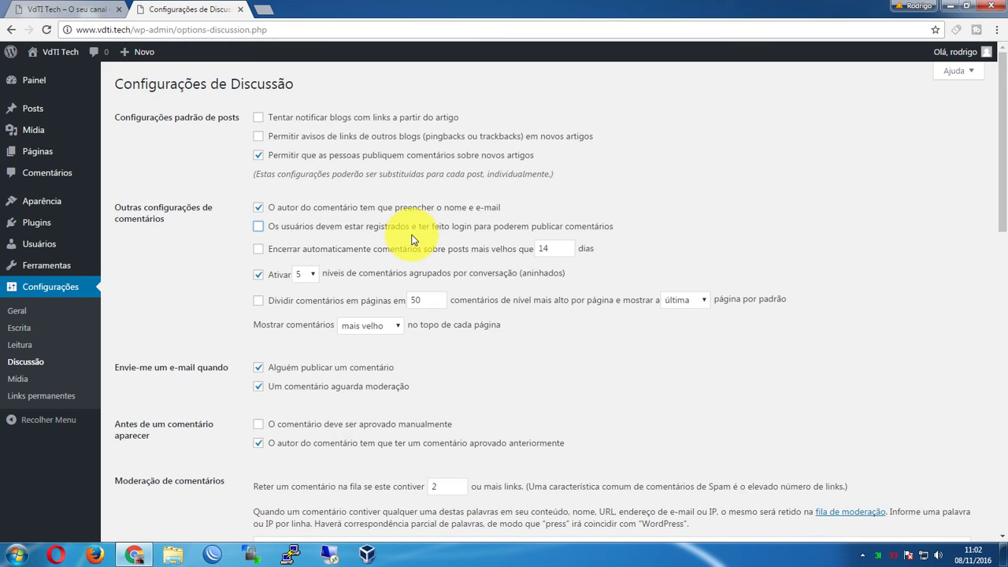
Set the comment auto-close period to 30 days, leaving automatic closing unchecked
double_click(554, 249)
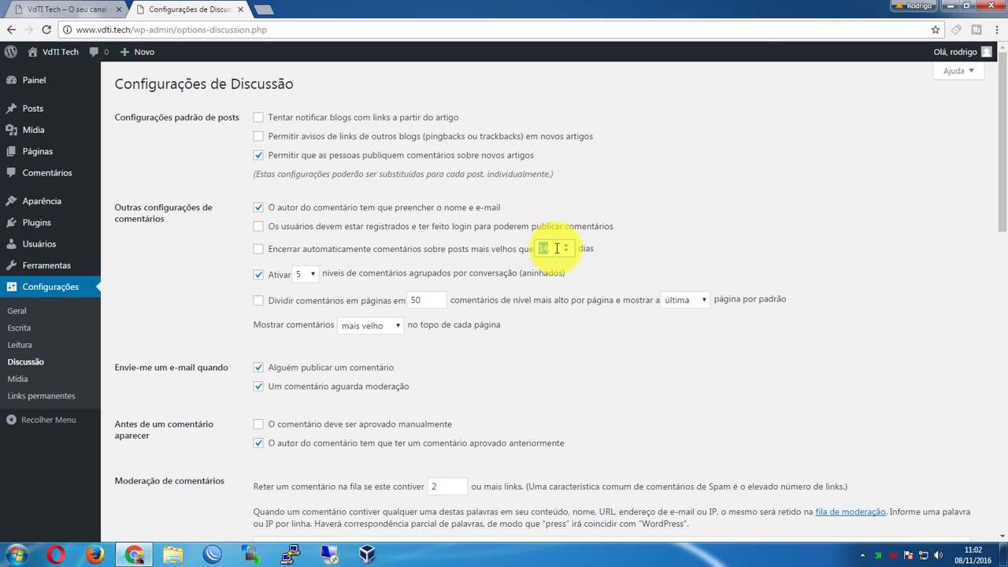
left_click(556, 249)
left_click(291, 255)
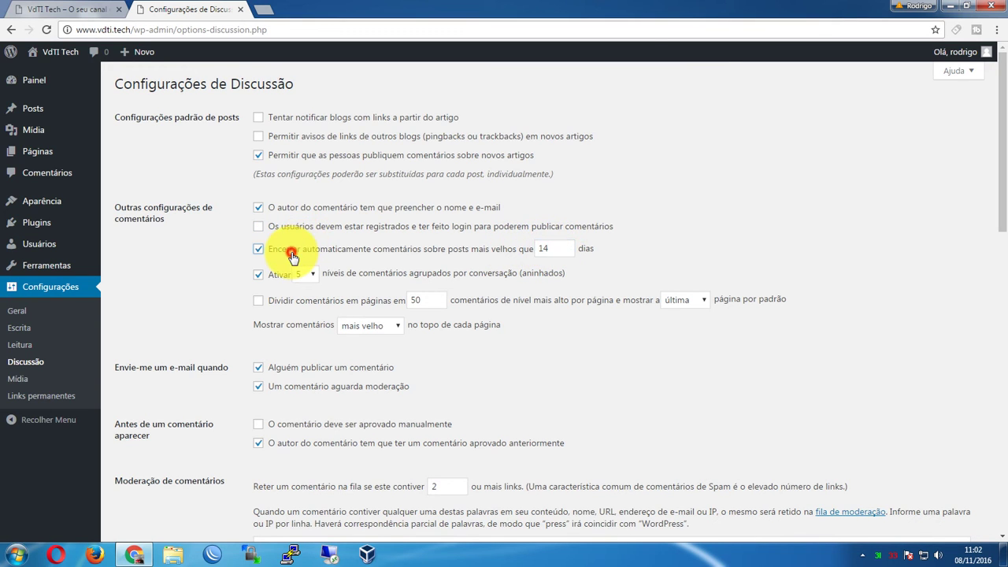
double_click(545, 248)
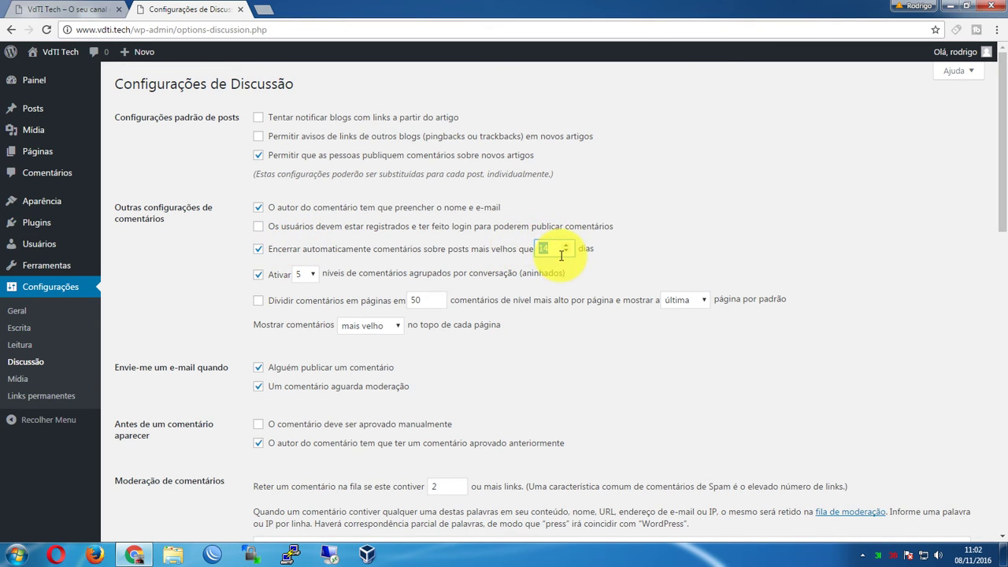
type("30")
left_click(488, 251)
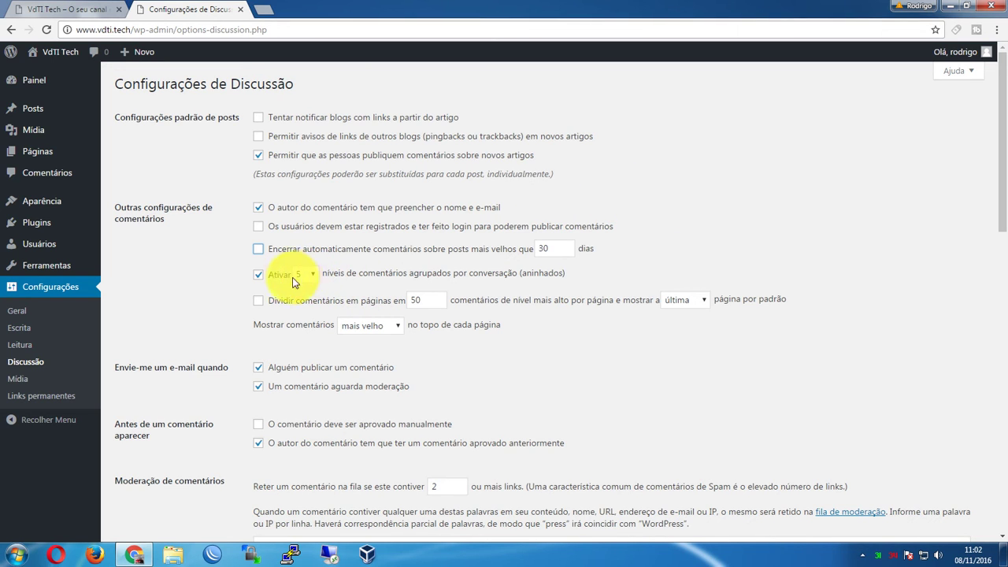
left_click(192, 297)
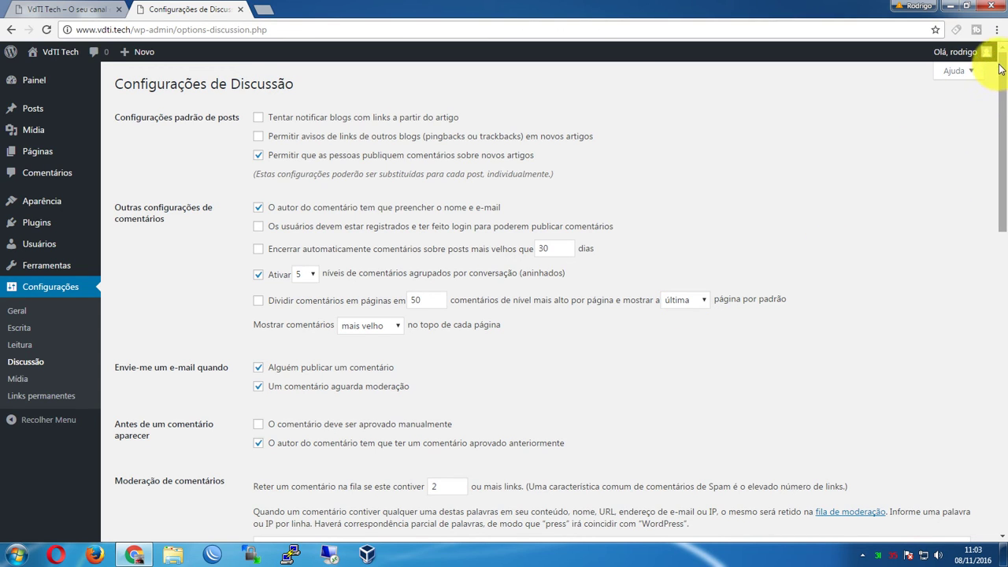
mouse_move(1004, 68)
left_mouse_down()
mouse_move(995, 338)
mouse_move(1005, 64)
left_mouse_up()
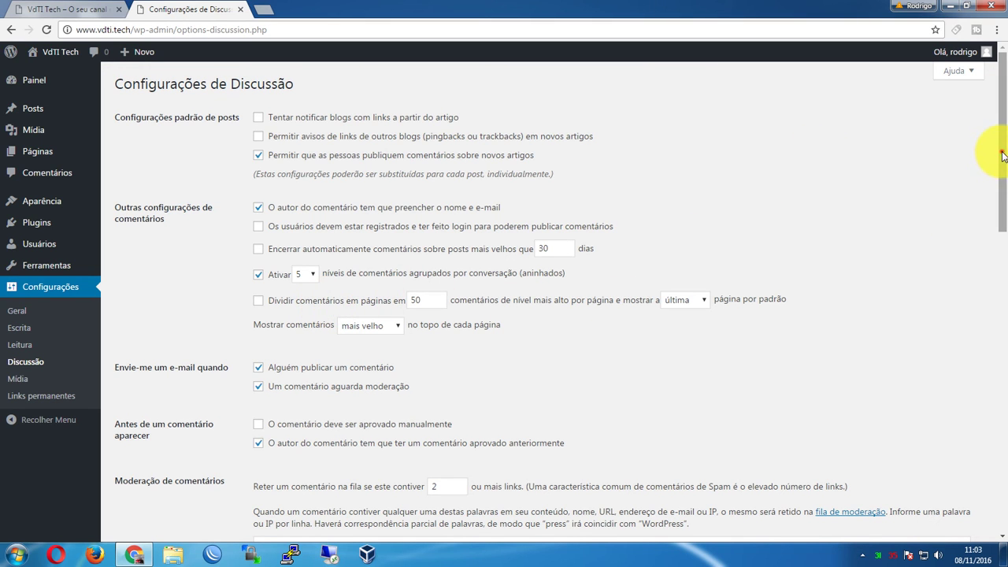
left_click_drag(1001, 146, 1002, 186)
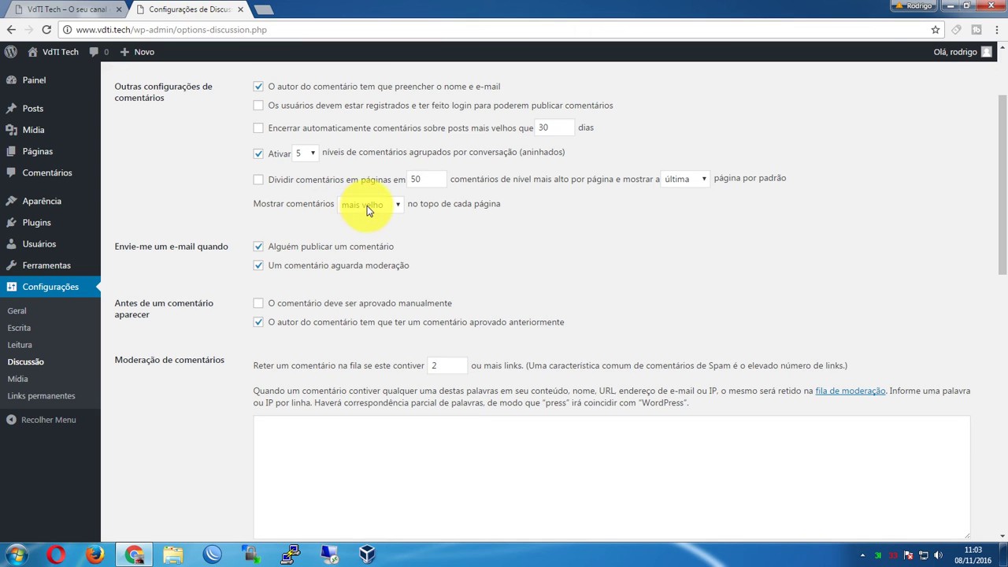
left_click(367, 206)
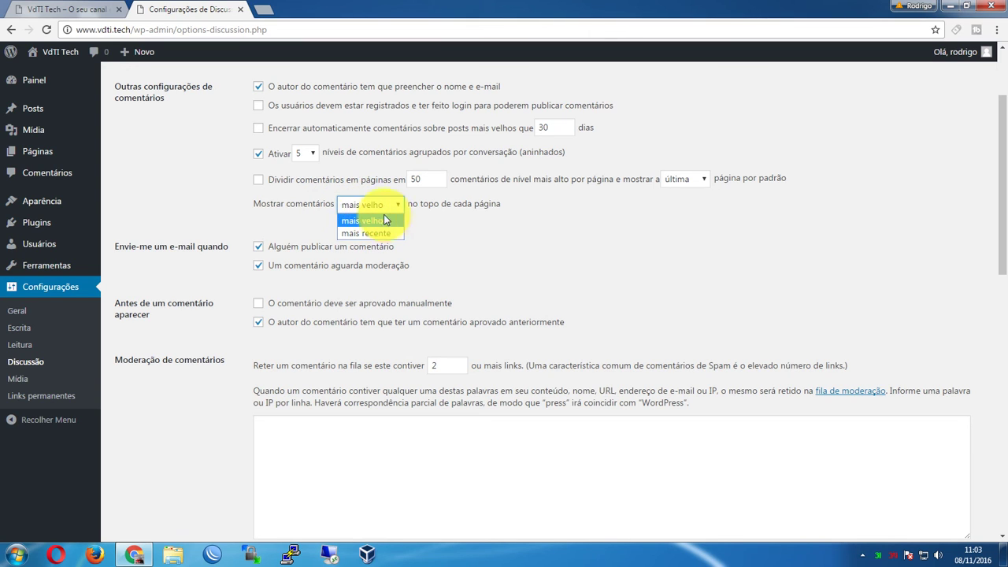
left_click(380, 224)
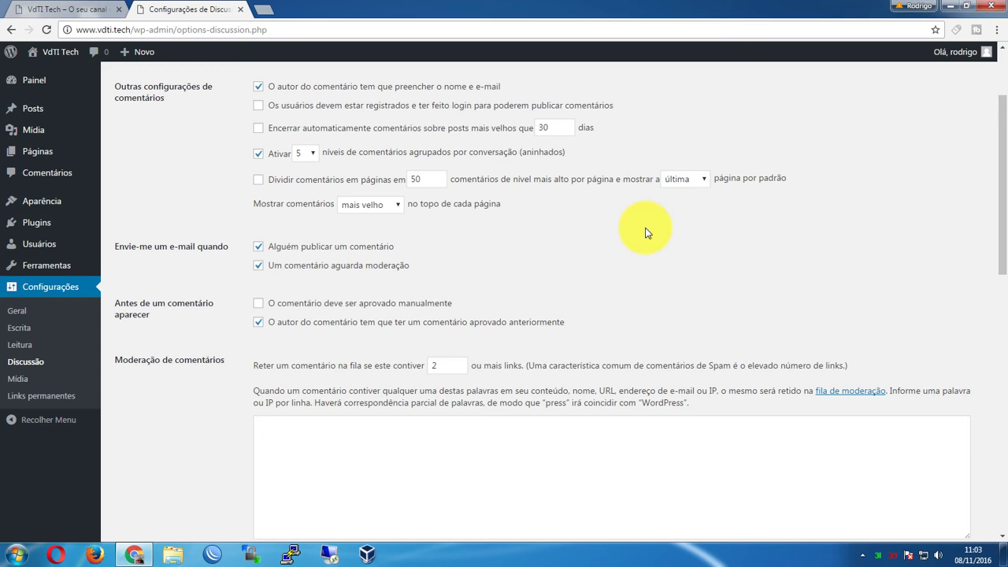
left_click(368, 205)
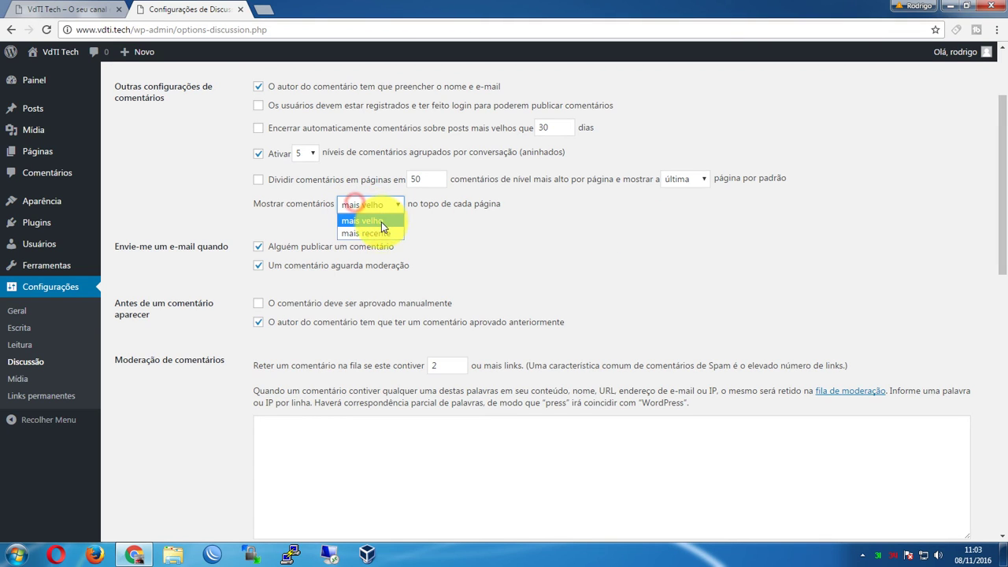
left_click(381, 234)
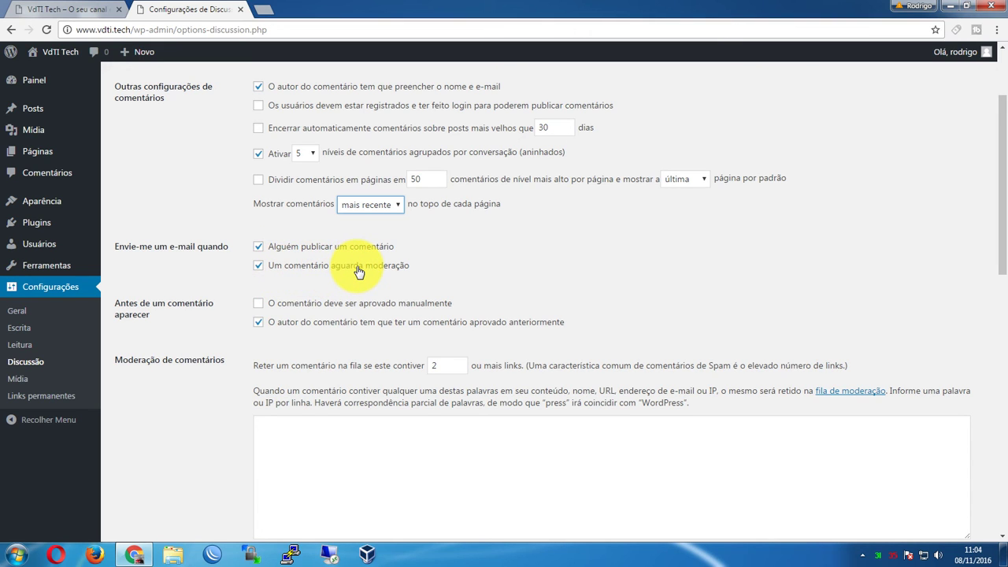
left_click(335, 243)
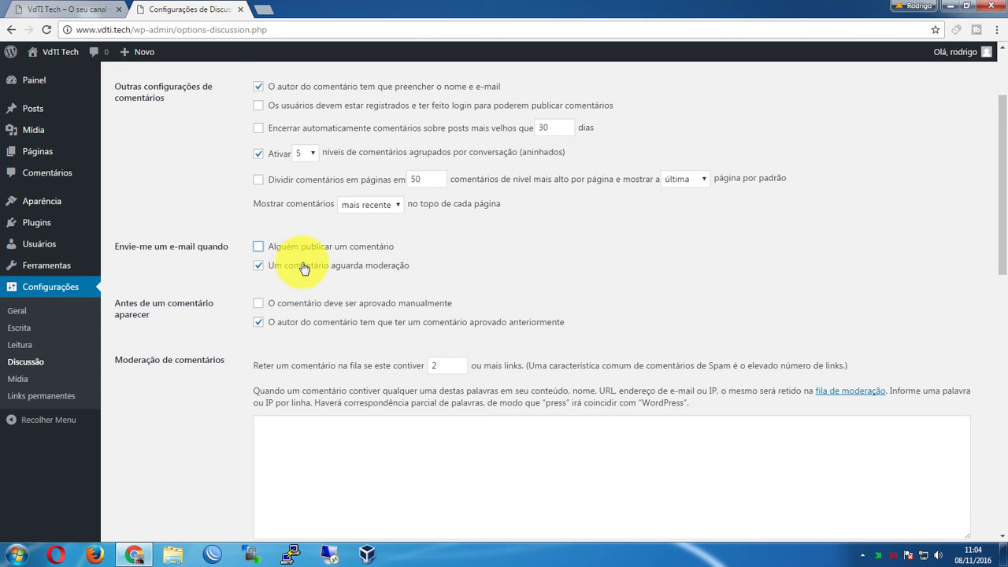
left_click(322, 250)
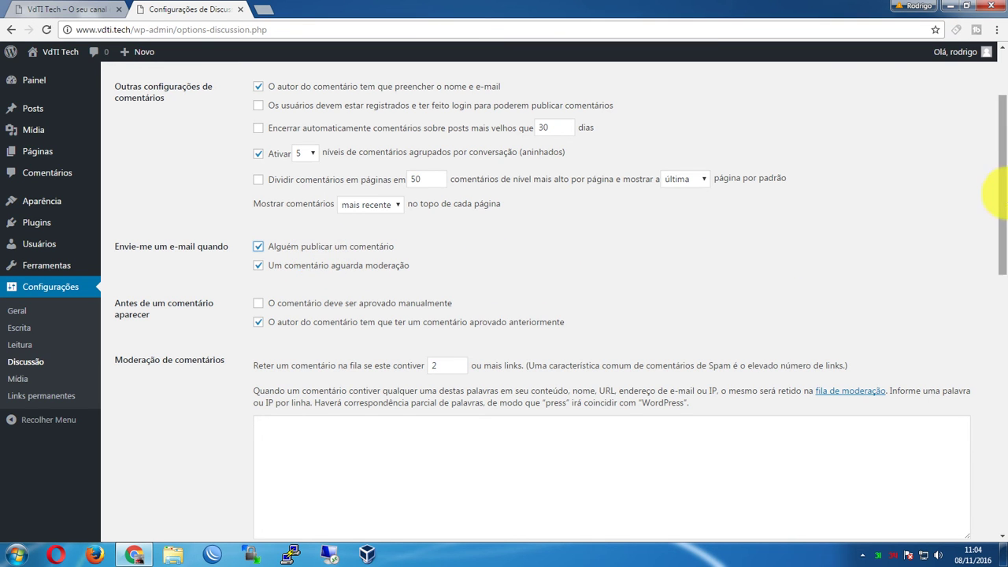
Hold comments with 1 or more links for moderation, leaving manual comment approval off
scroll(991, 289, "down", 2)
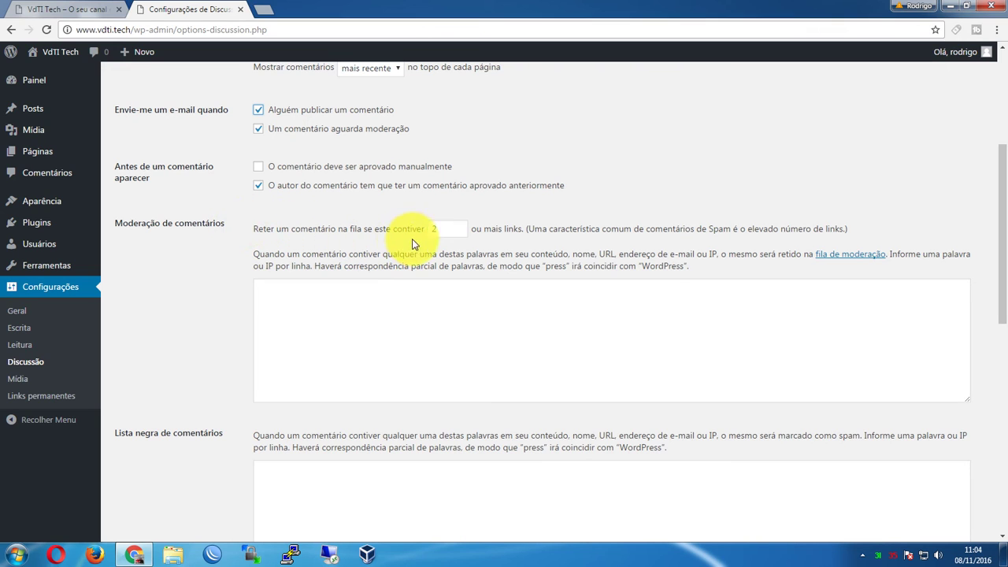
left_click(450, 234)
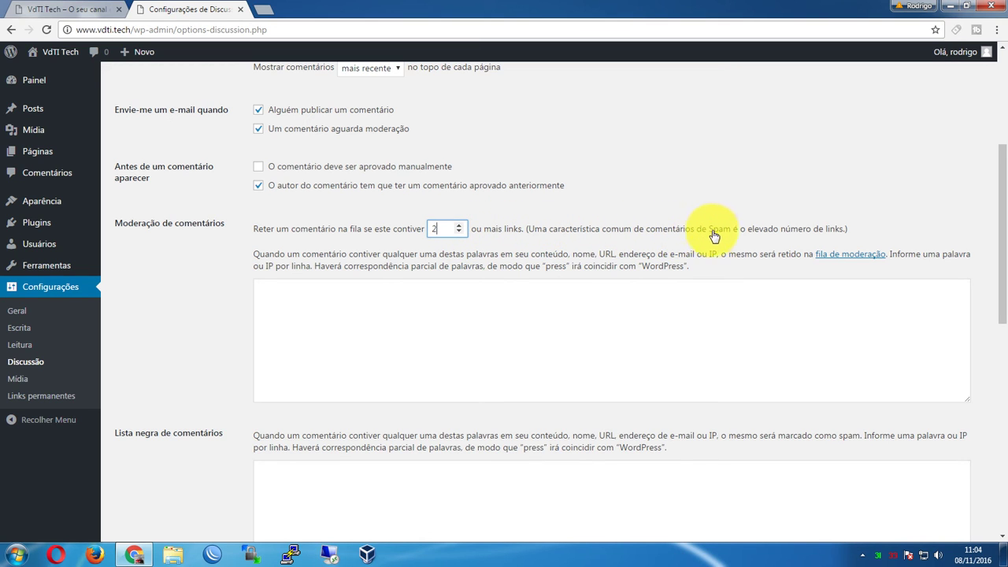
left_click(459, 226)
left_click(459, 232)
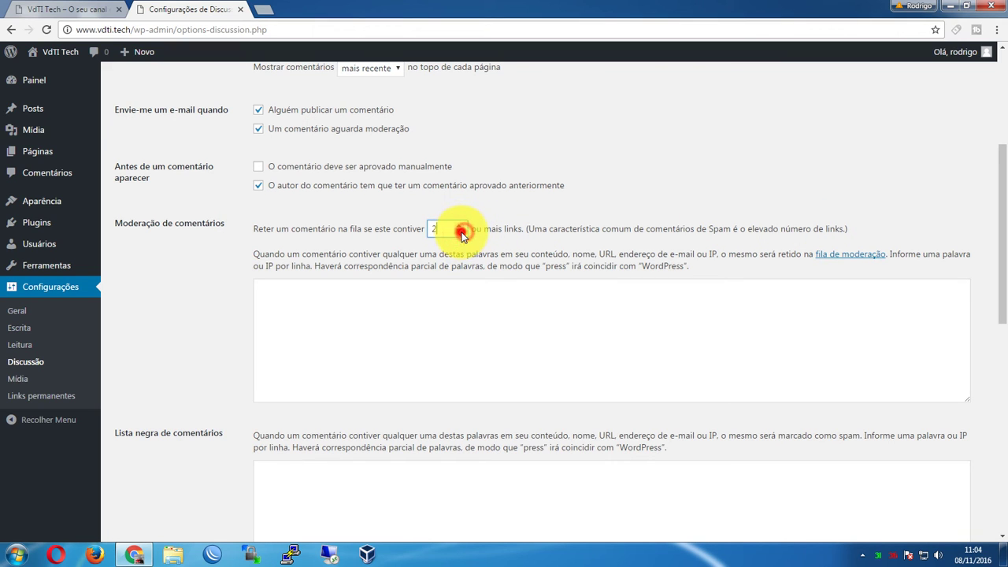
left_click(459, 232)
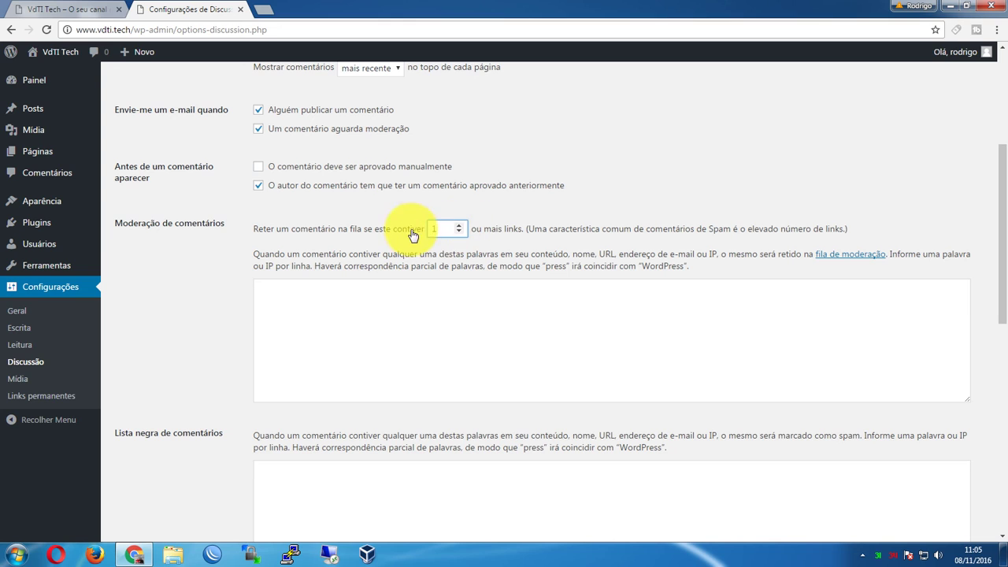
left_click(443, 229)
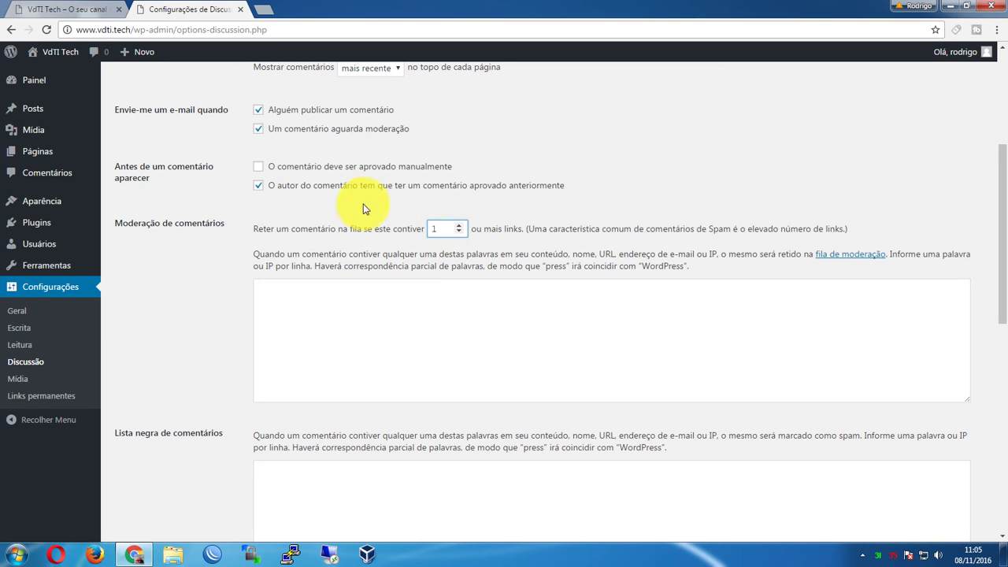
left_click(492, 323)
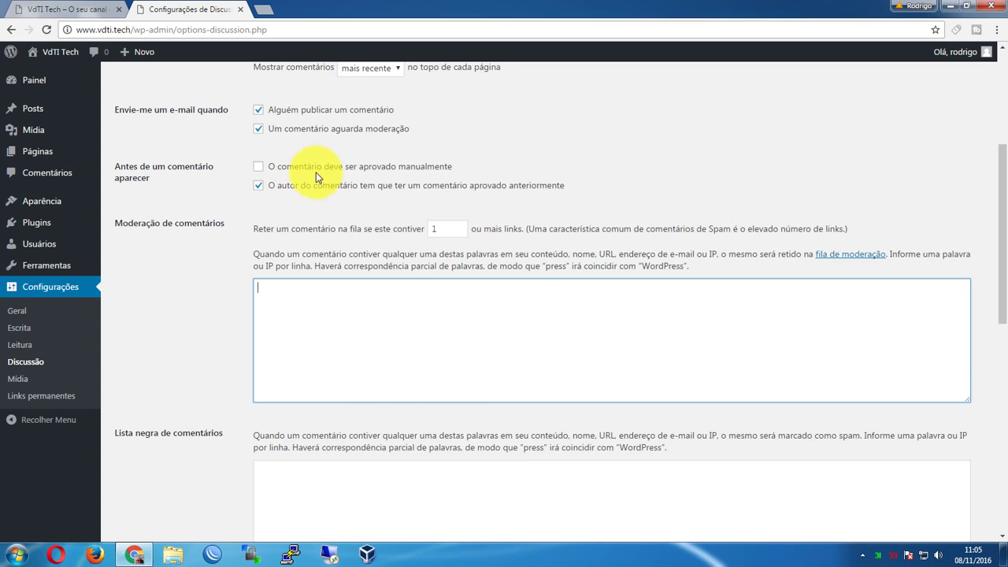
left_click(364, 166)
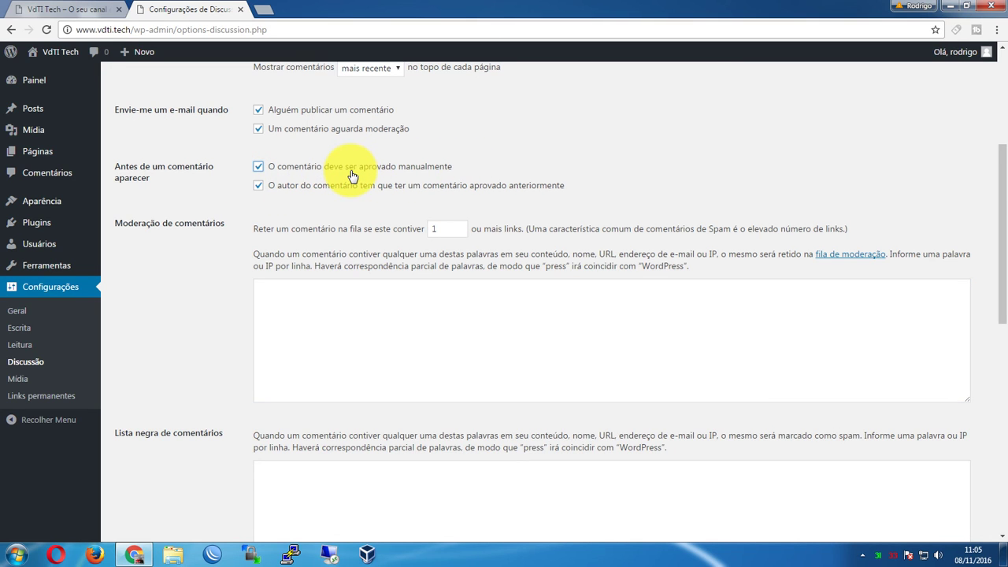
left_click(352, 173)
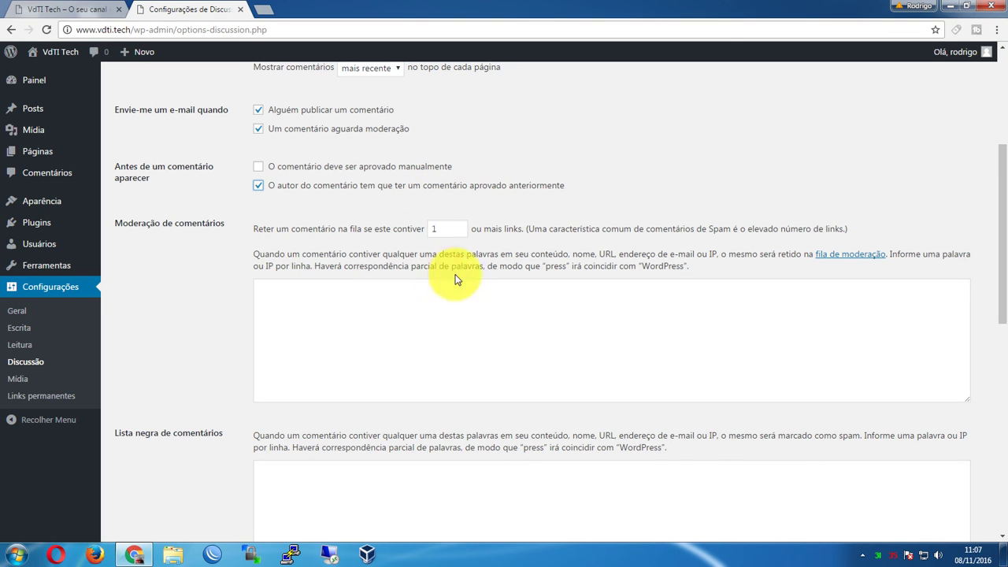
Add the word 'putaria' to the comment moderation word list
scroll(661, 213, "down", 1)
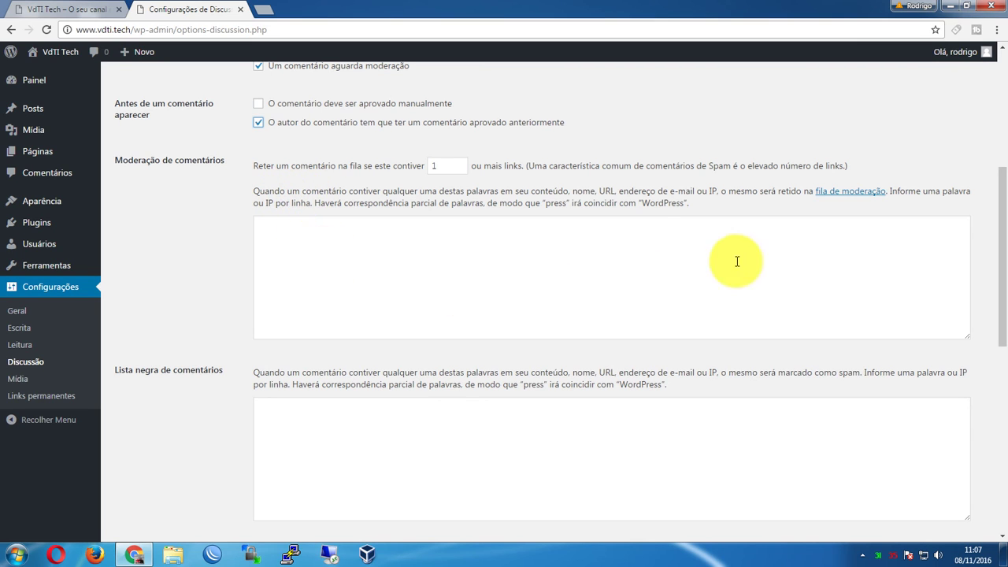
left_click(685, 257)
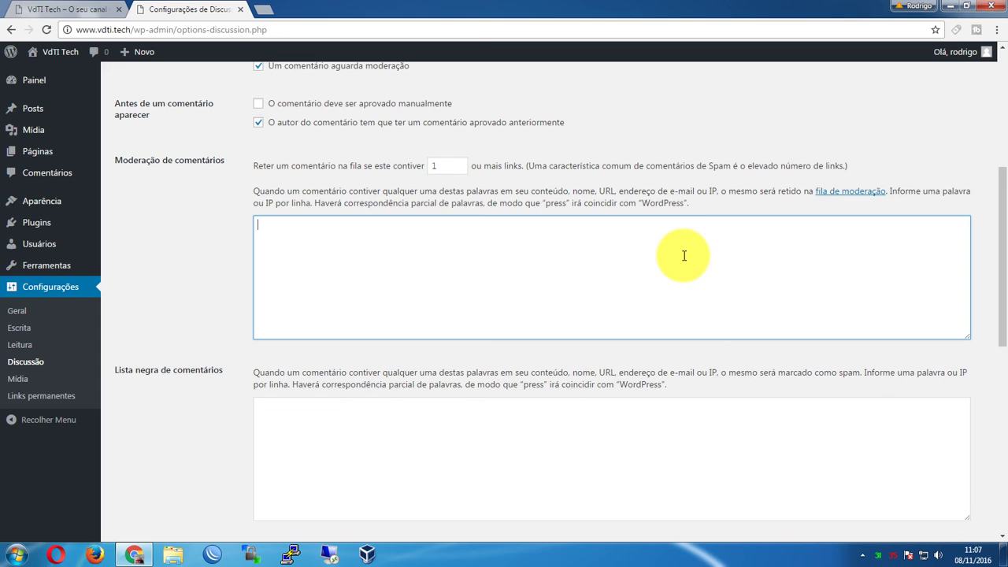
left_click(685, 256)
type("putaria")
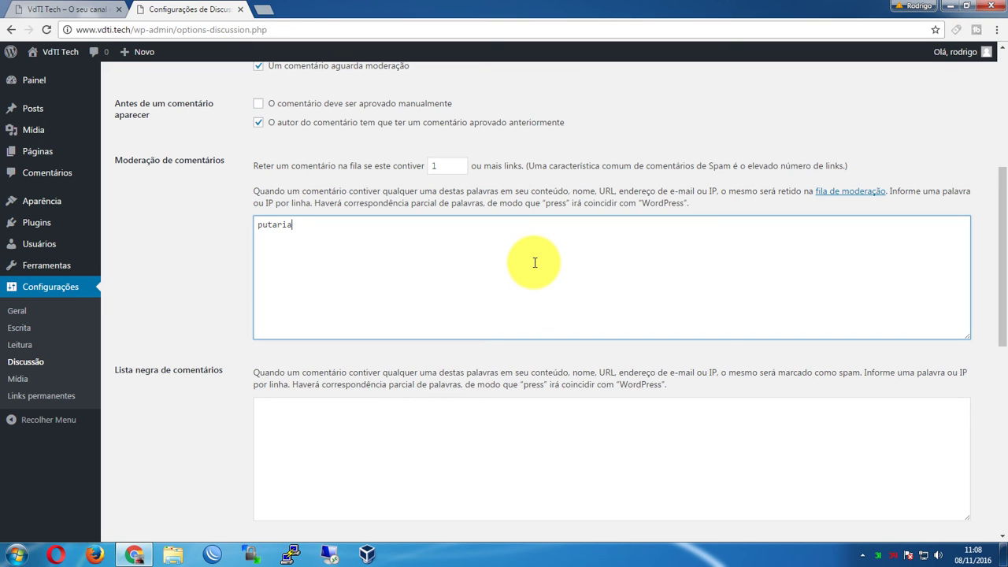
Add the word 'sexo' to the comment blacklist (Lista negra)
scroll(995, 253, "down", 3)
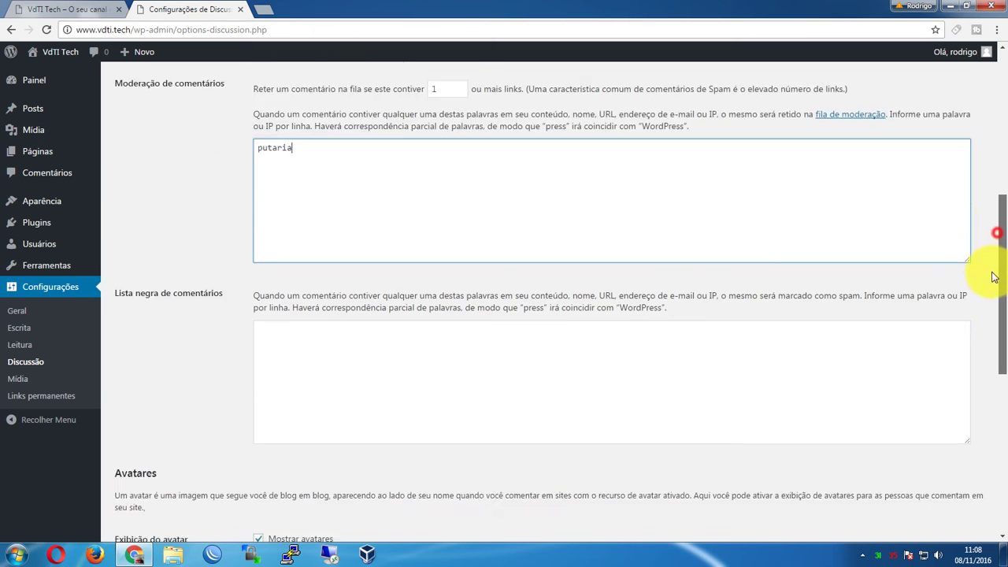
left_click(315, 246)
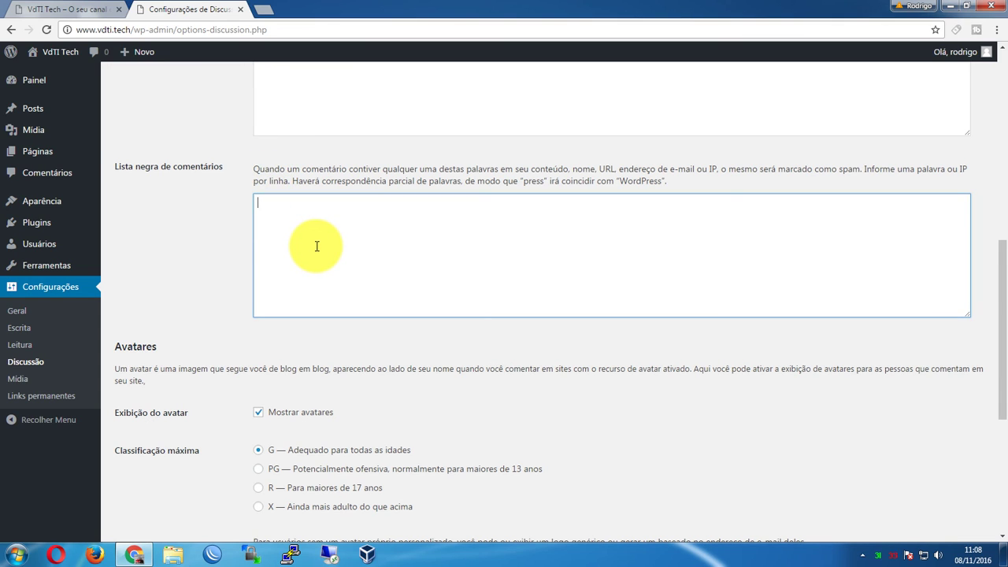
type("sexo")
scroll(317, 246, "up", 2)
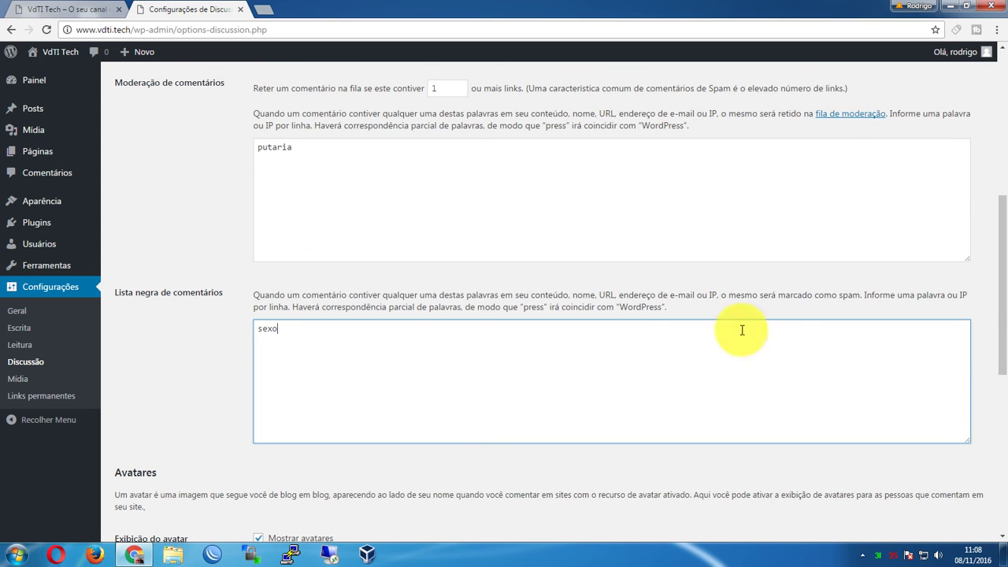
scroll(481, 280, "down", 5)
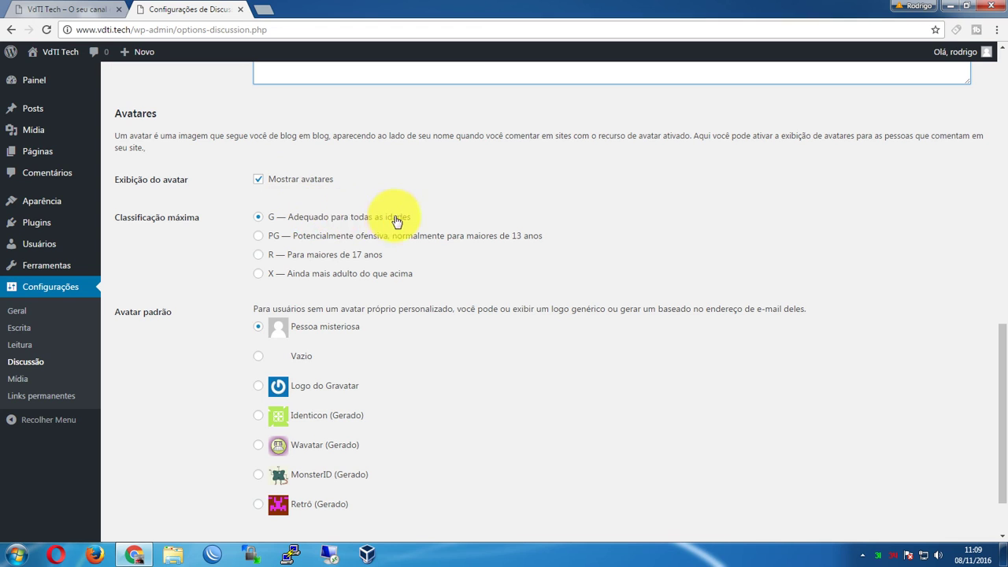
Keep the maximum avatar rating at G
left_click(328, 253)
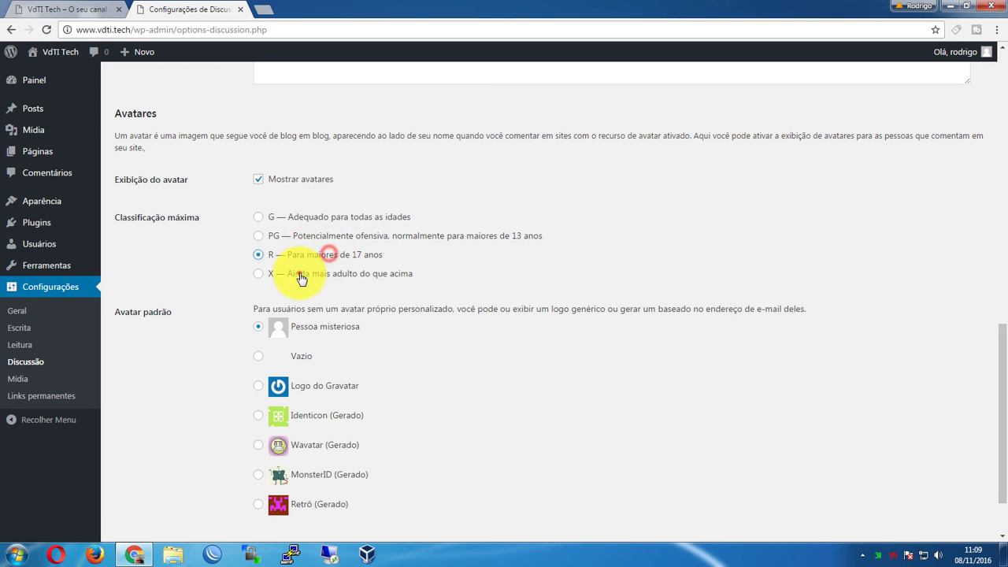
left_click(300, 211)
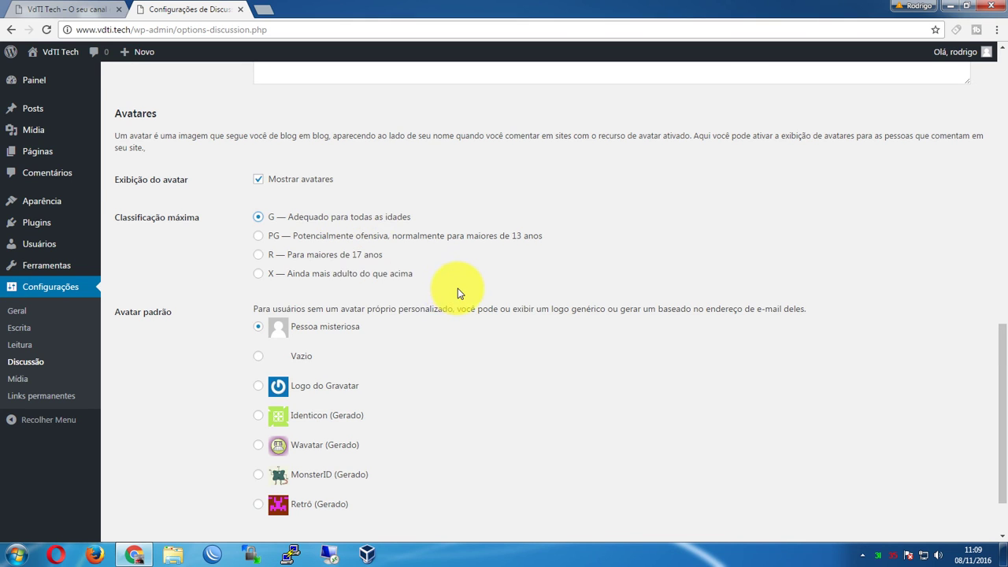
scroll(458, 292, "down", 2)
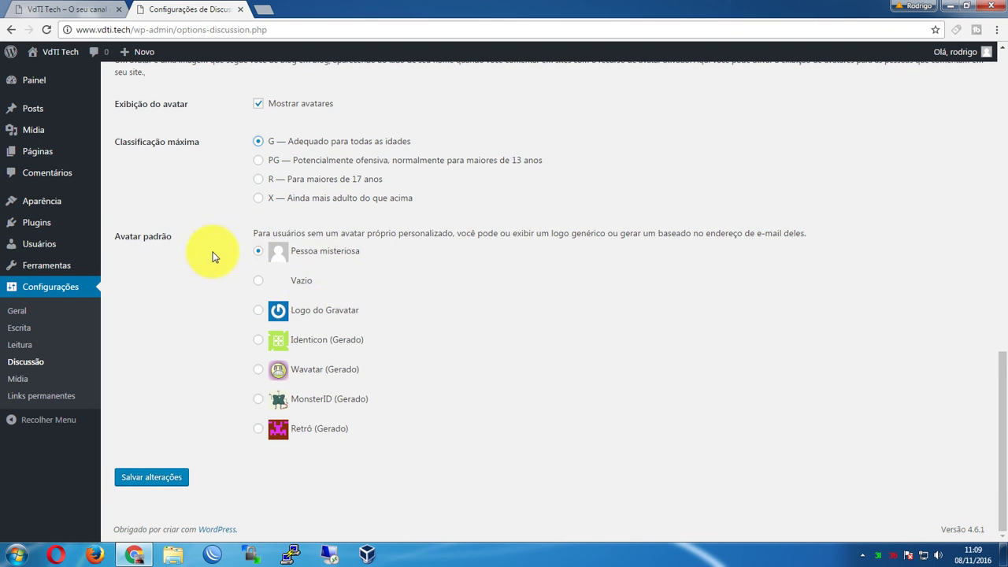
Make Identicon the default avatar and save the Discussion settings
left_click(323, 255)
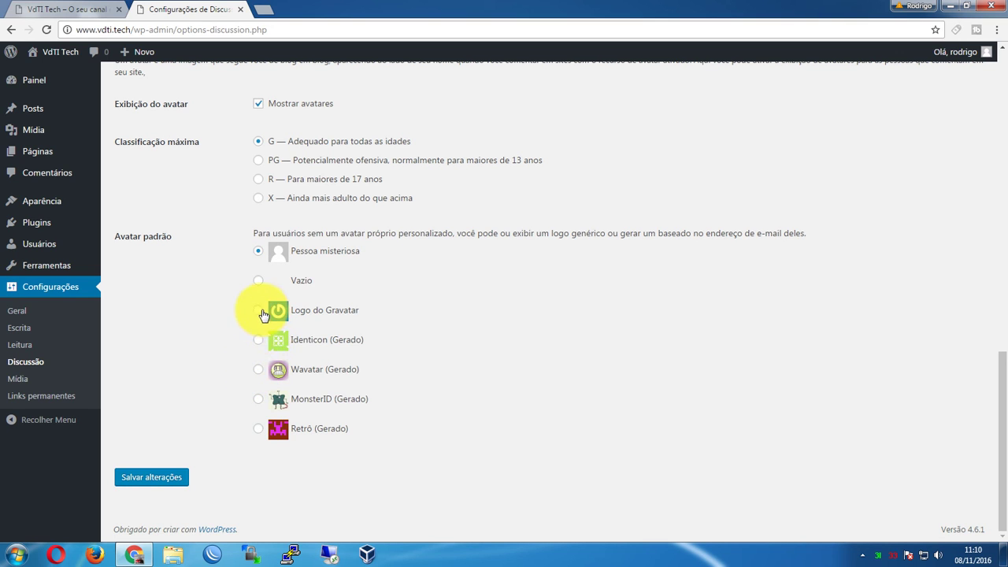
left_click(259, 312)
left_click(259, 369)
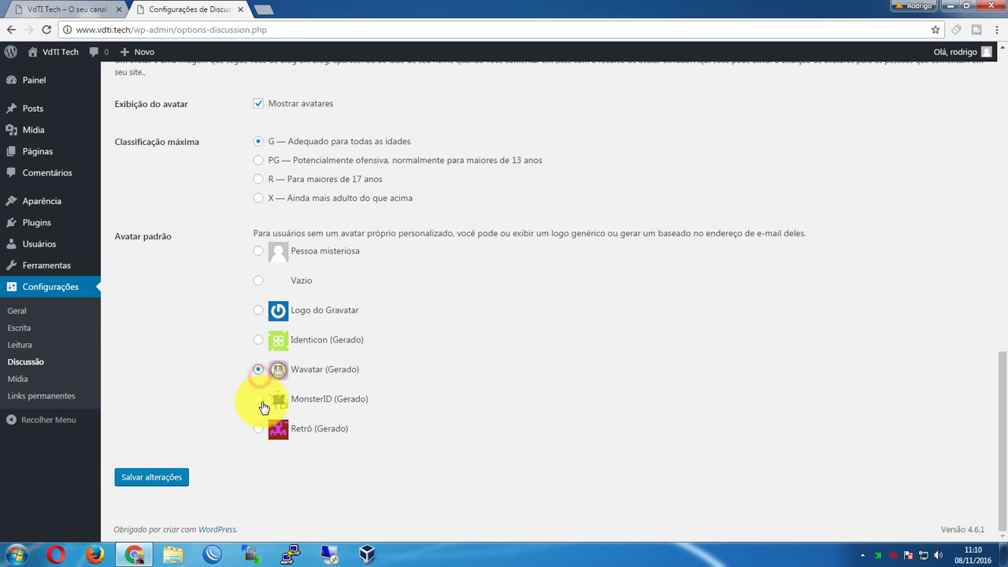
left_click(261, 401)
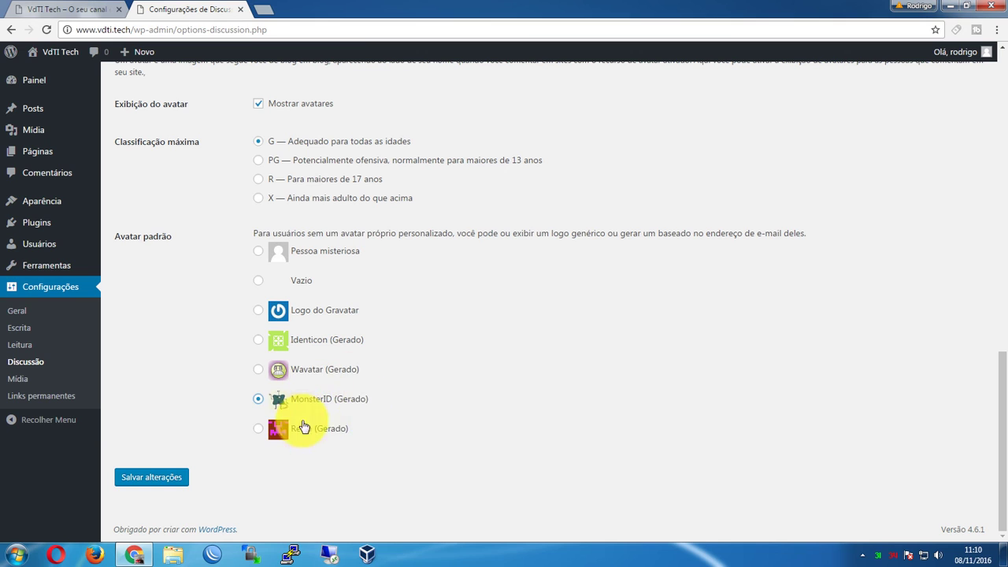
left_click(260, 339)
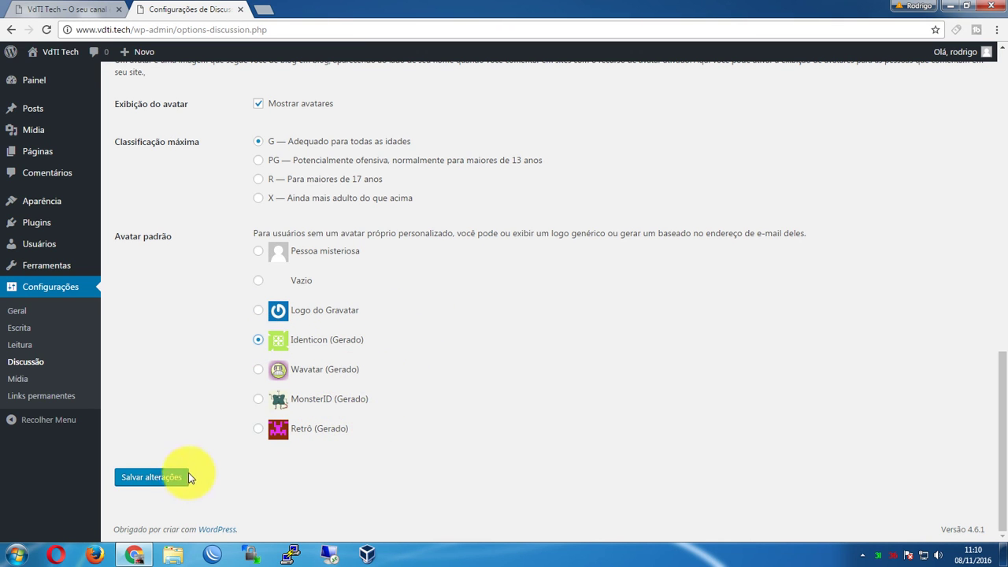
left_click(148, 478)
left_click(22, 383)
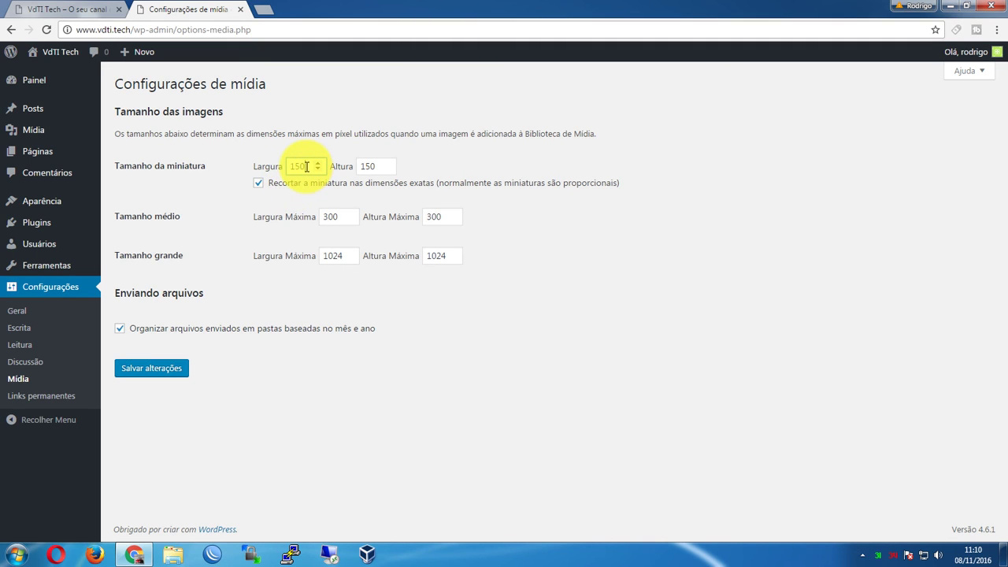
Set large images to 600×800, keeping 150×150 thumbnails and 300×300 medium, and save
left_click(306, 166)
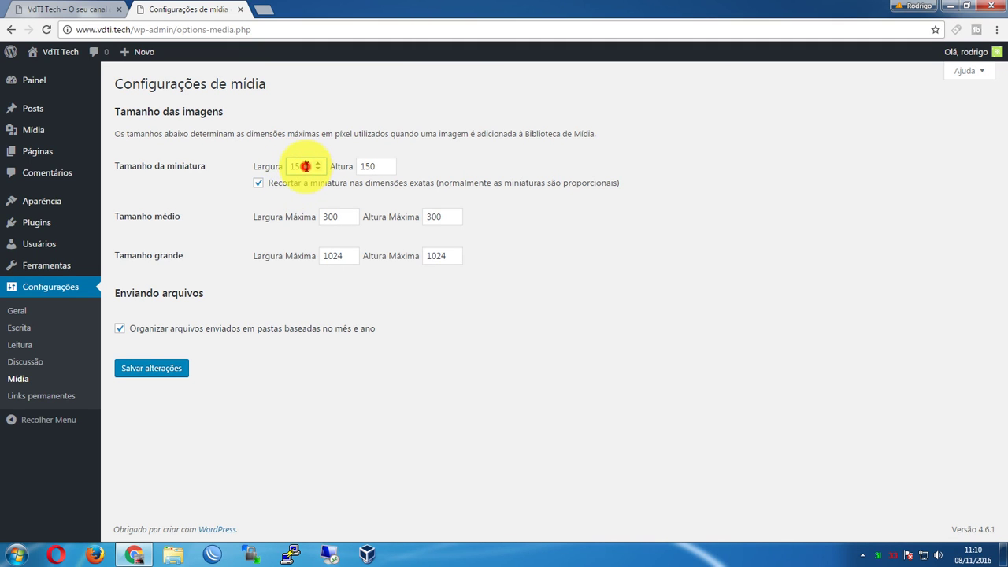
left_click(382, 167)
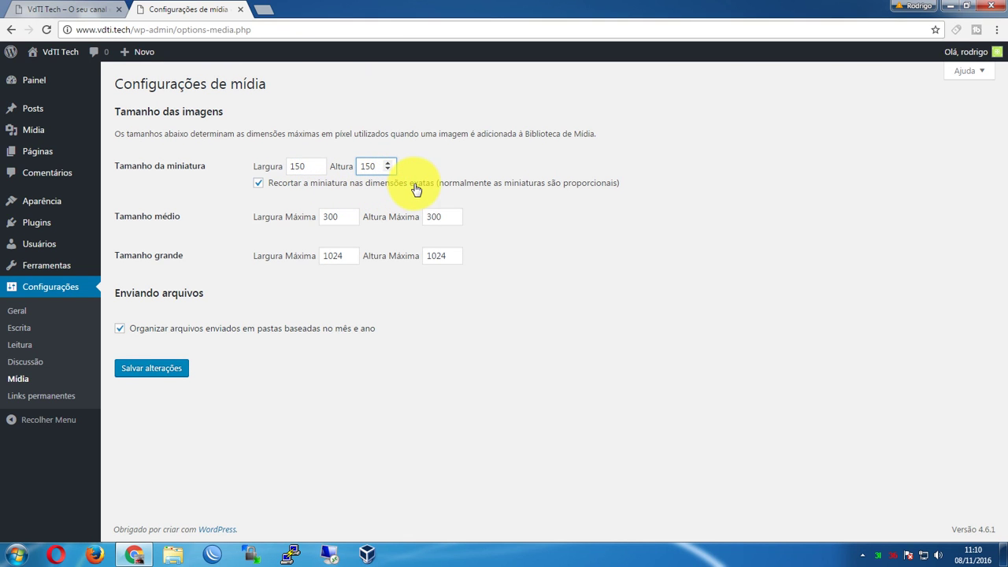
left_click(334, 217)
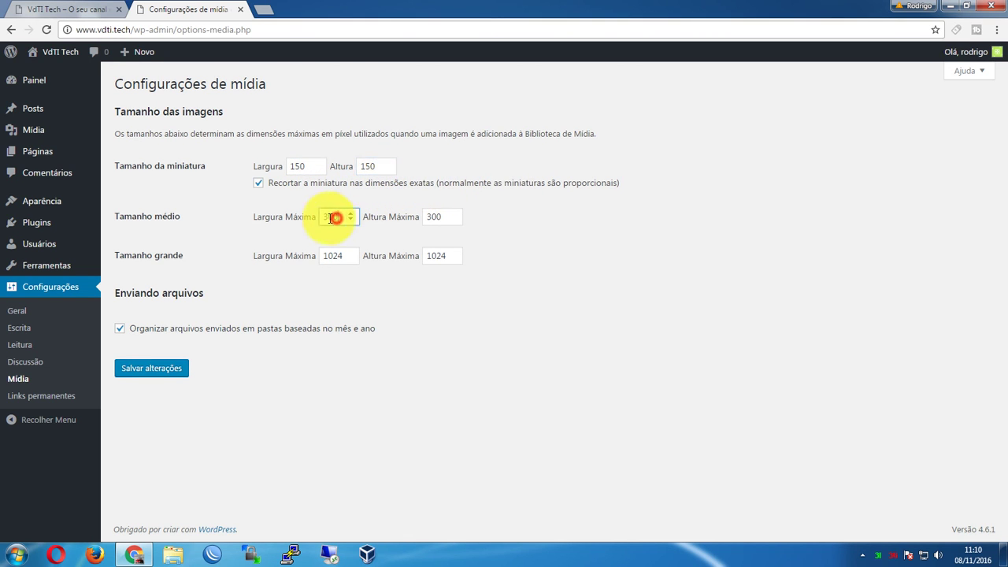
left_click(345, 256)
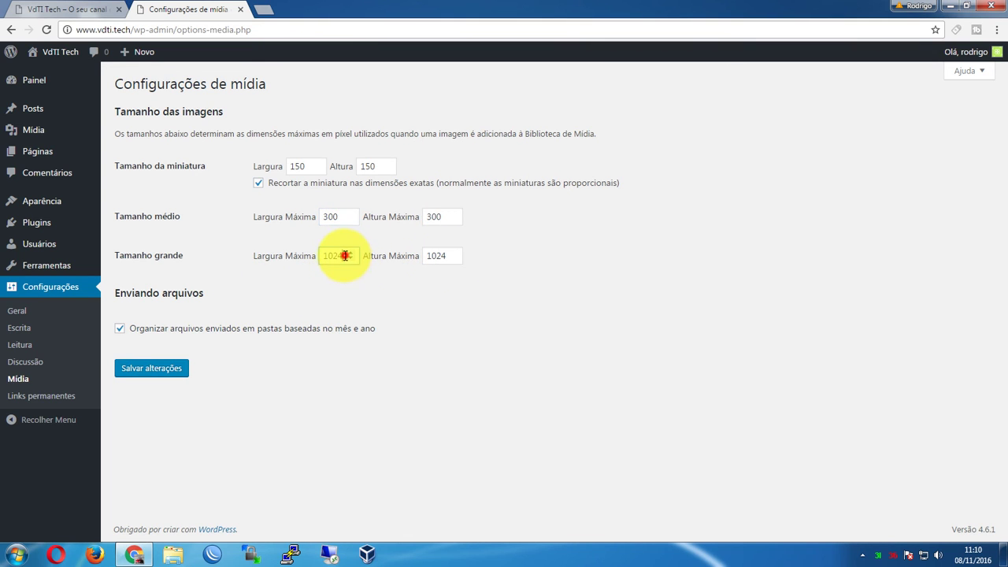
left_click_drag(345, 256, 273, 255)
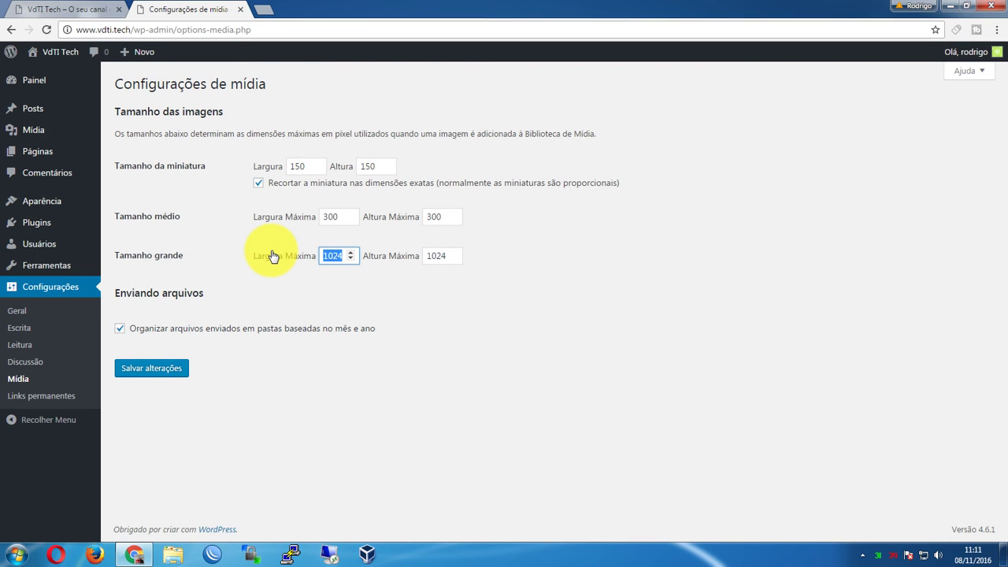
type("600")
key("Tab")
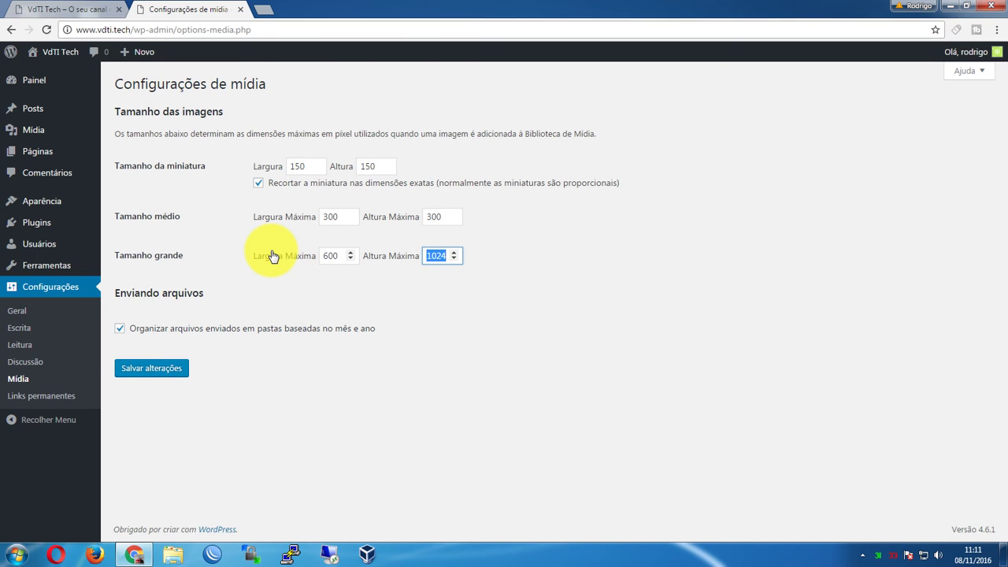
type("60")
key("BackSpace")
key("BackSpace")
type("800")
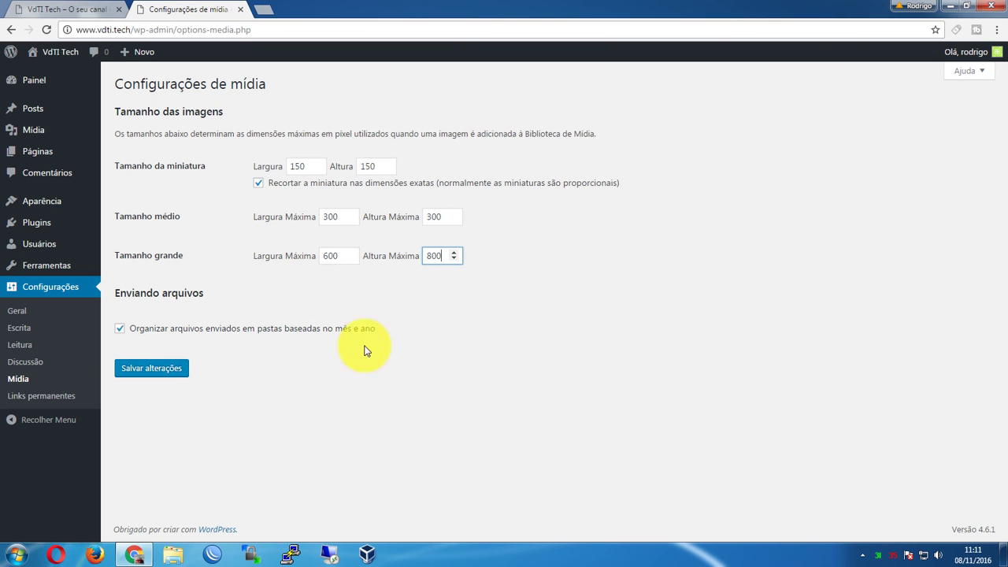
left_click_drag(333, 254, 308, 259)
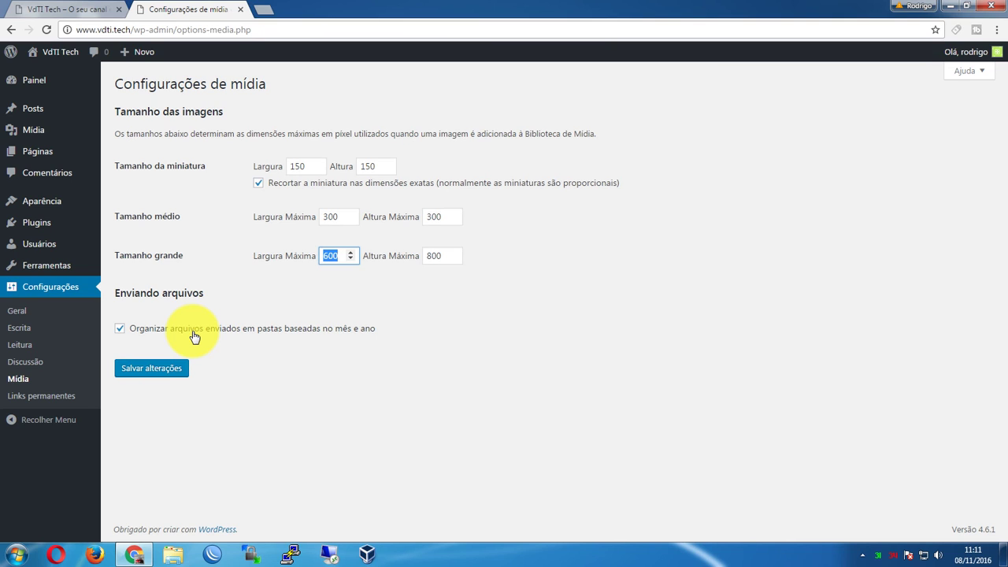
left_click(155, 374)
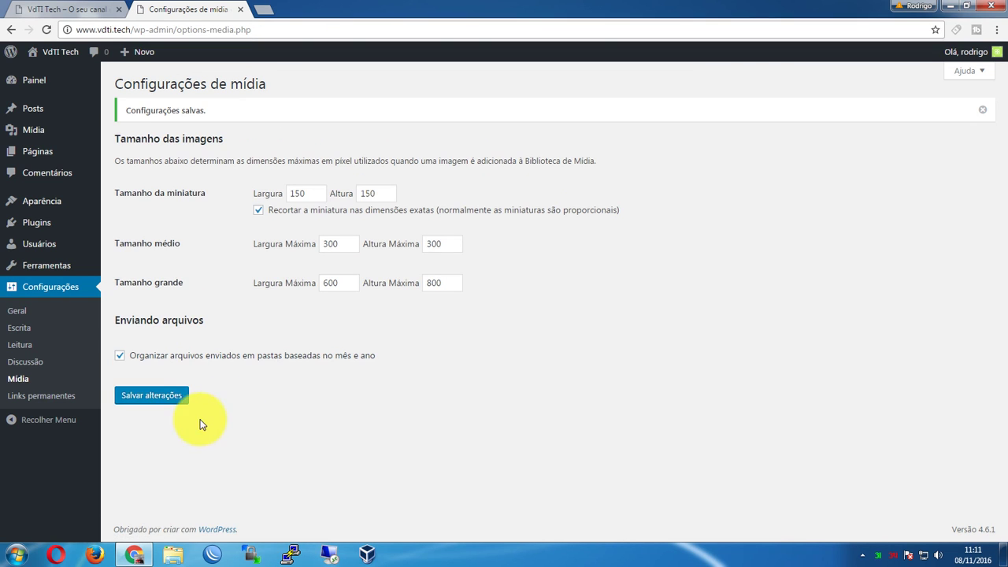
left_click(43, 400)
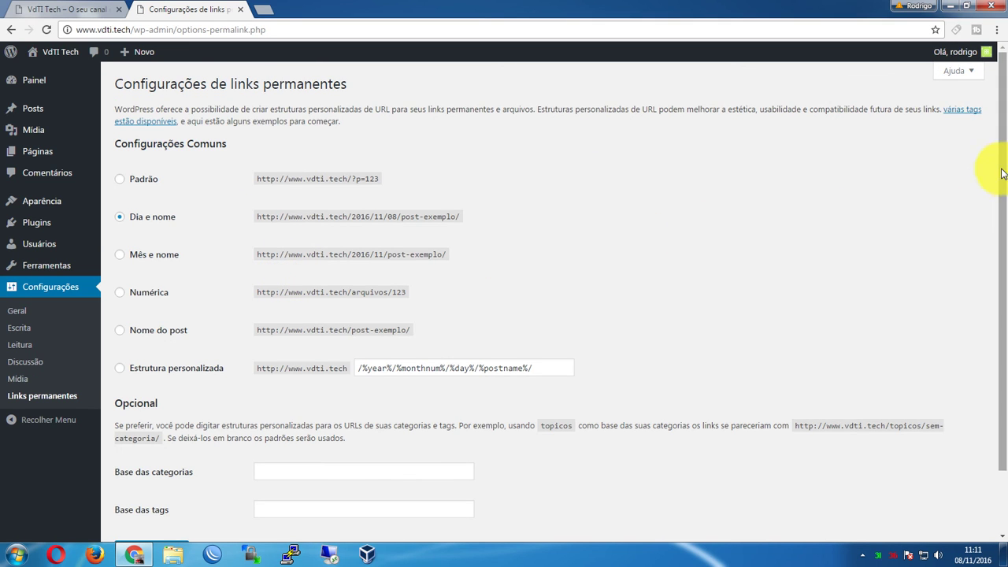
Compare the Padrão, Dia e nome and Mês e nome example URLs, then pick Nome do post
left_click_drag(1002, 168, 1000, 220)
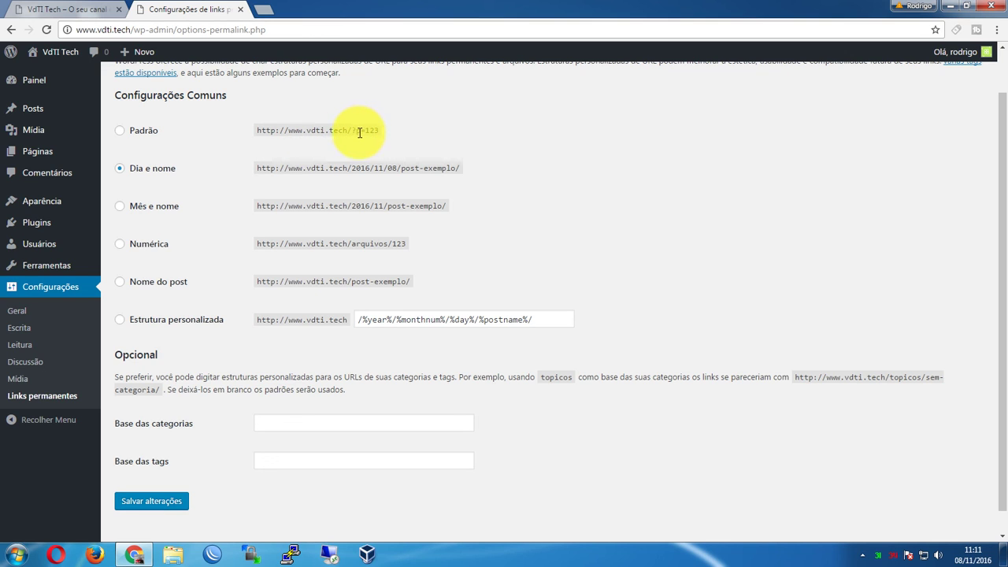
left_click_drag(366, 131, 394, 130)
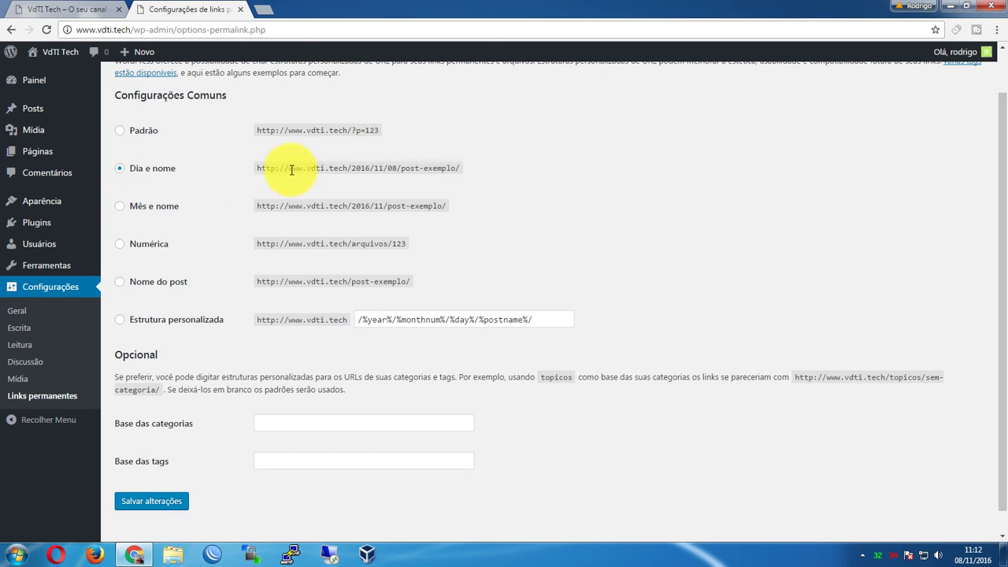
left_click_drag(353, 168, 383, 172)
left_click(383, 170)
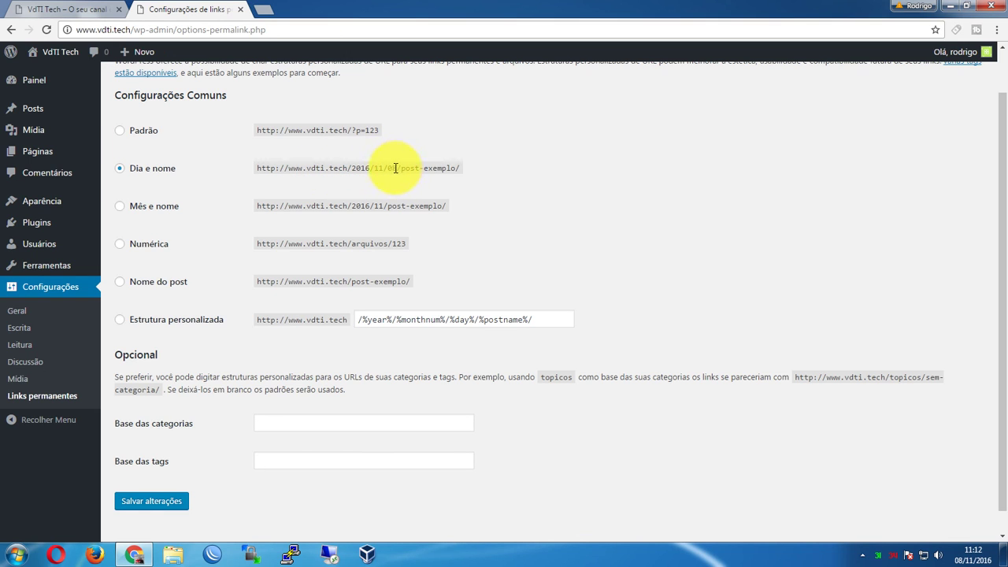
left_click_drag(371, 168, 454, 165)
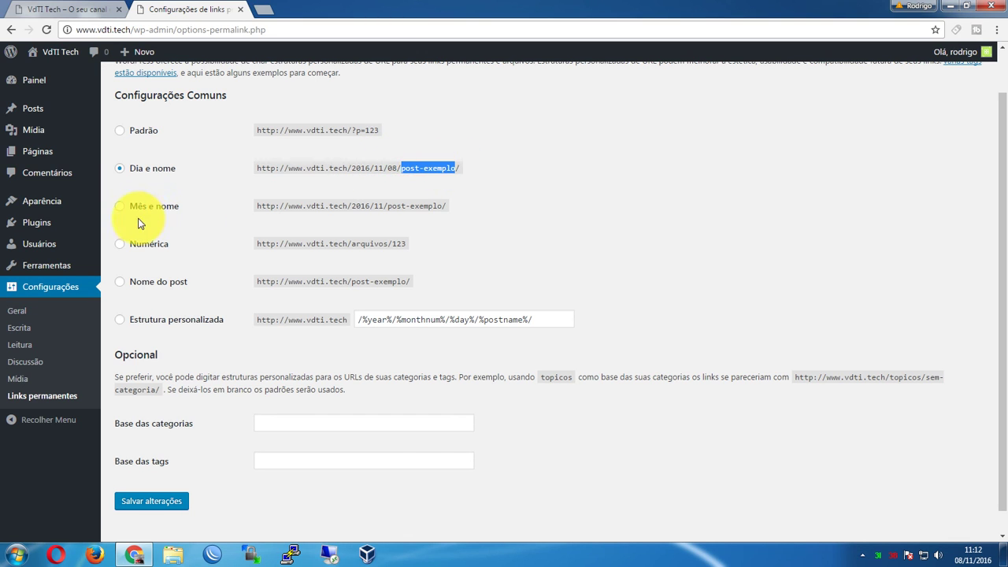
left_click(368, 207)
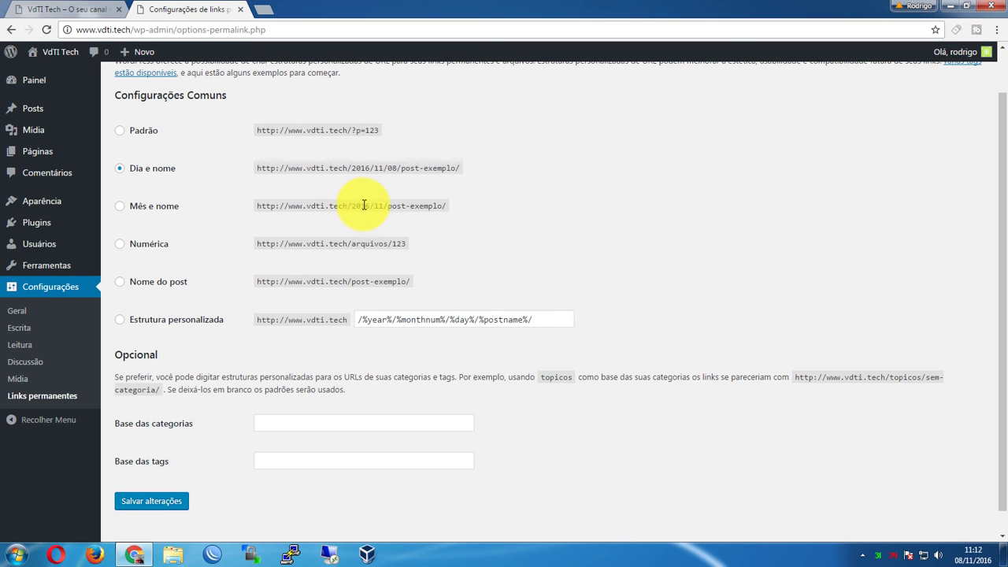
left_click_drag(388, 206, 434, 205)
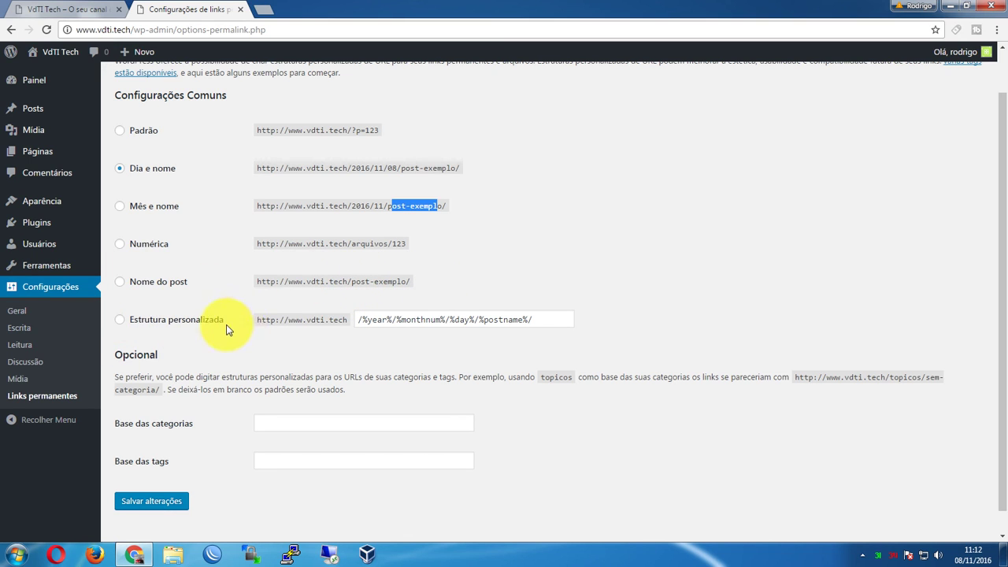
left_click(149, 290)
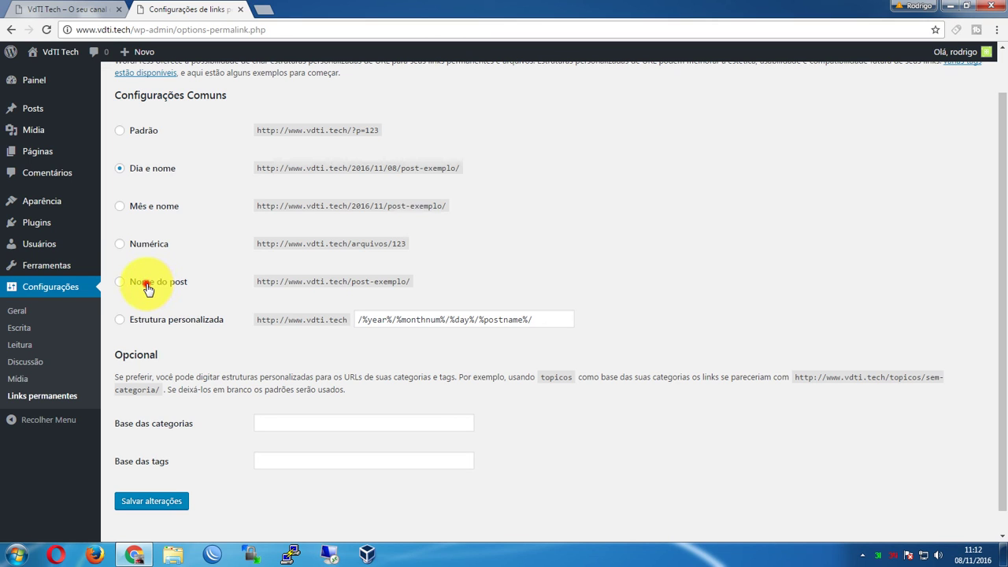
Choose the custom permalink structure /%postname%/
left_click_drag(347, 285, 416, 280)
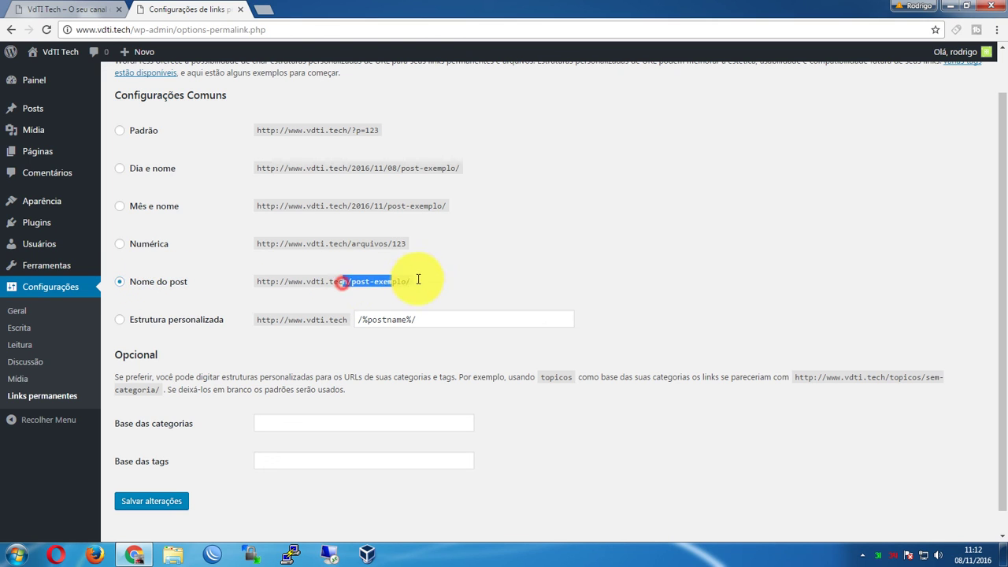
left_click(405, 279)
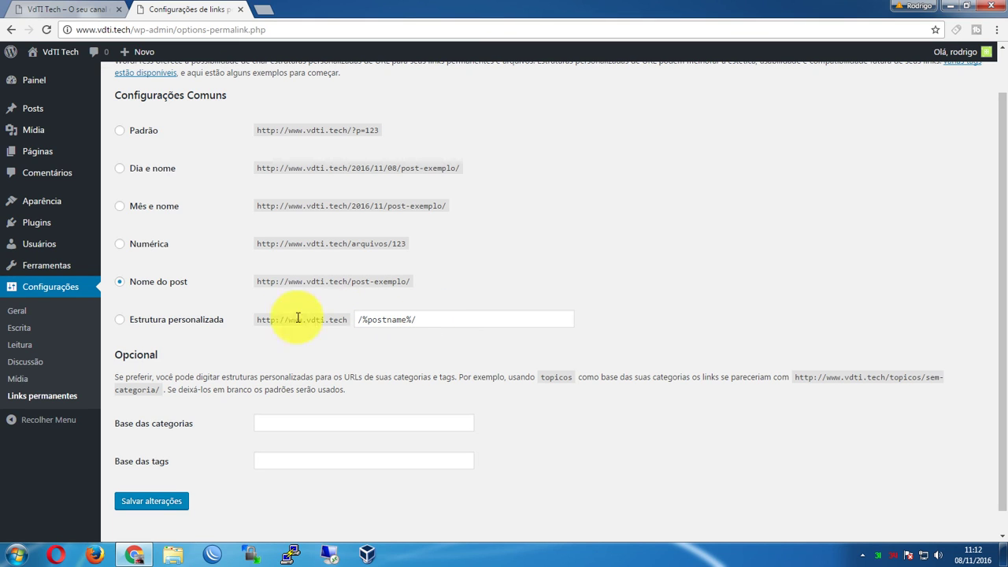
left_click(122, 324)
left_click(469, 320)
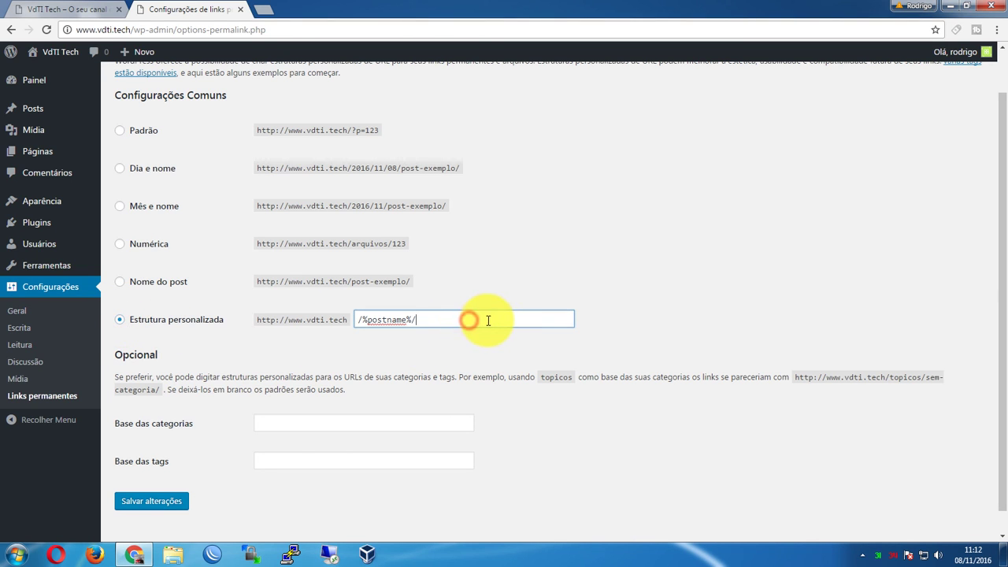
scroll(254, 371, "down", 1)
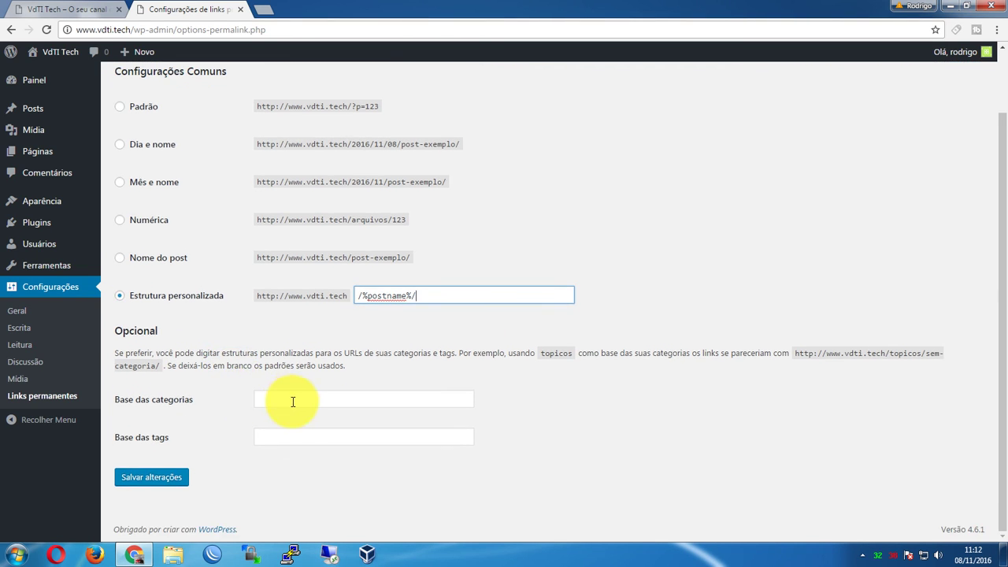
Enter 'categoria' as the category base and 'tags' as the tag base
left_click(292, 402)
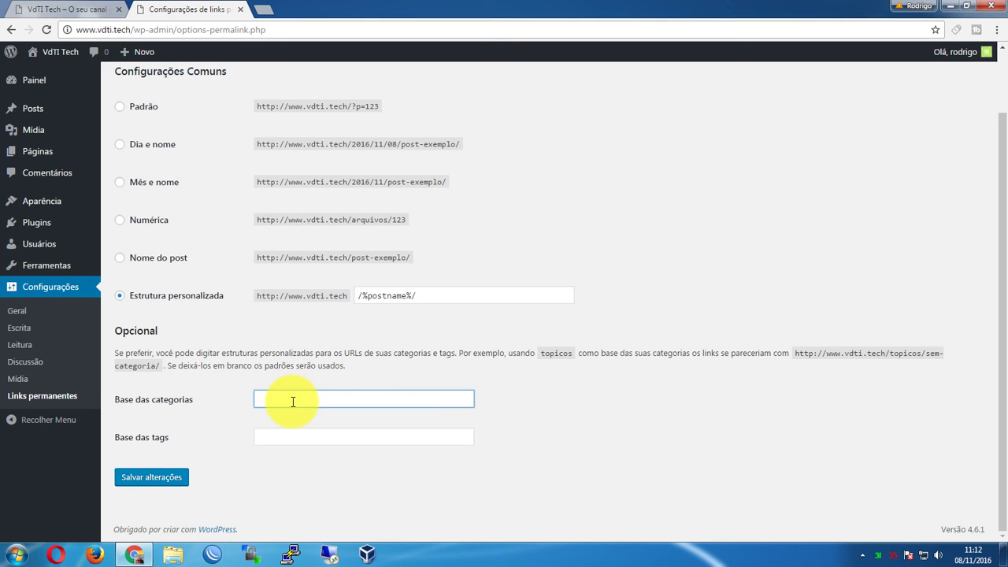
type("categoria")
key("Tab")
type("tags")
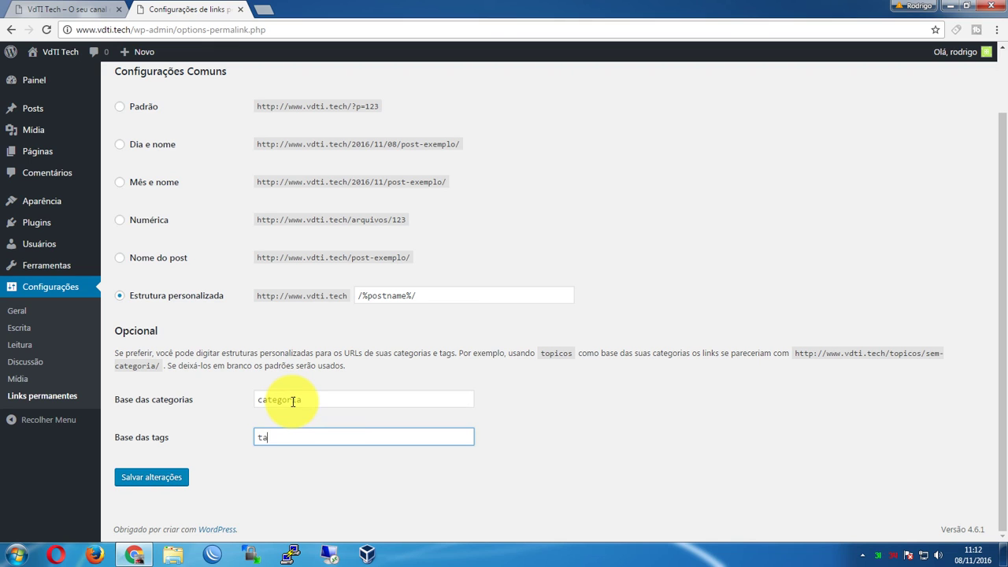
left_click(372, 399)
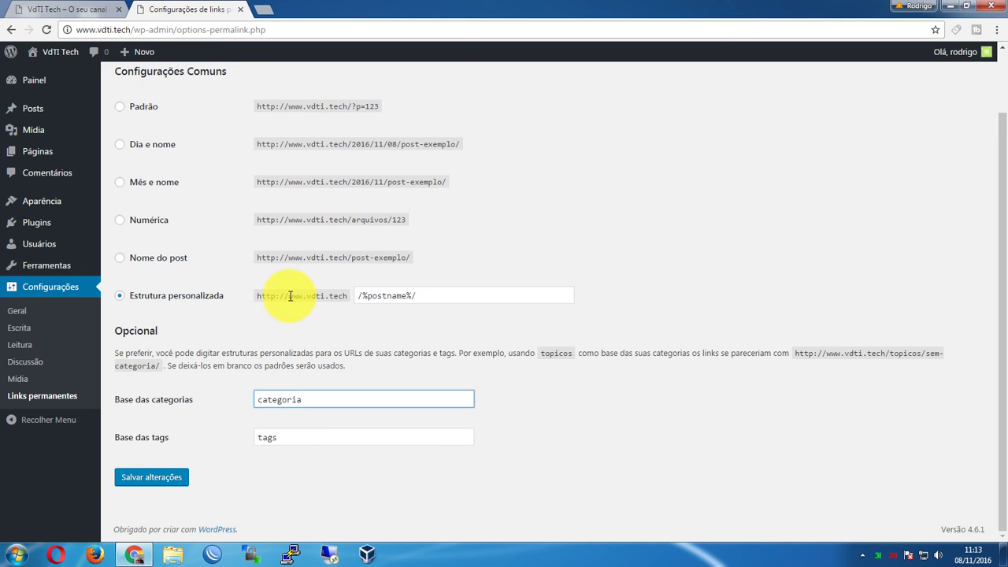
left_click(466, 295)
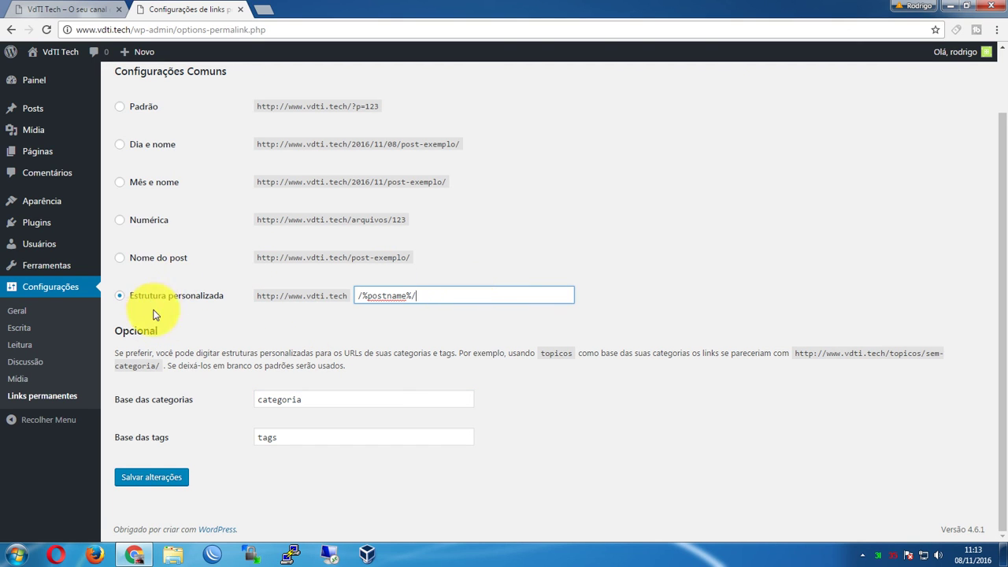
Save the /%postname%/ permalink settings and start a new post via Posts > Adicionar novo
left_click(150, 480)
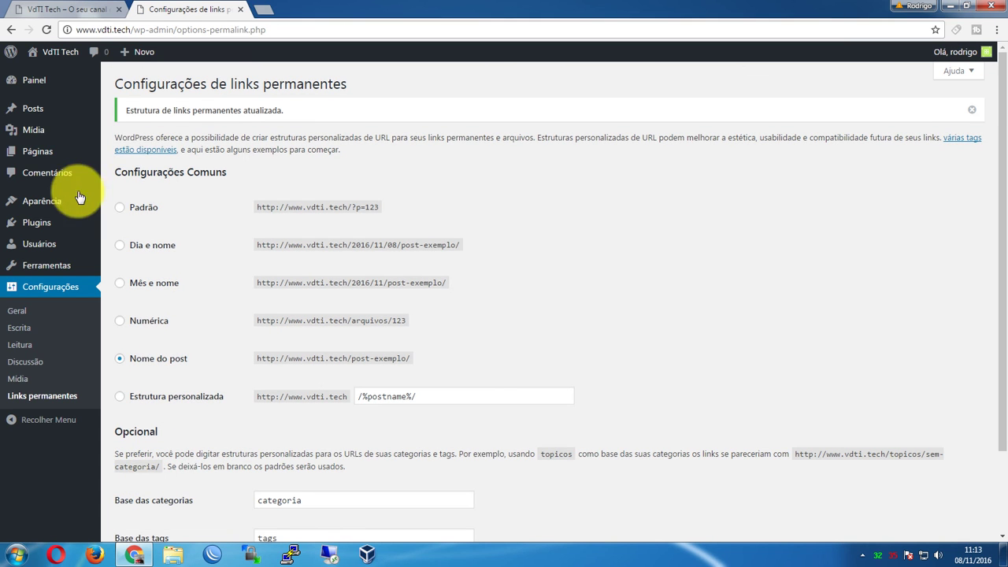
mouse_move(38, 112)
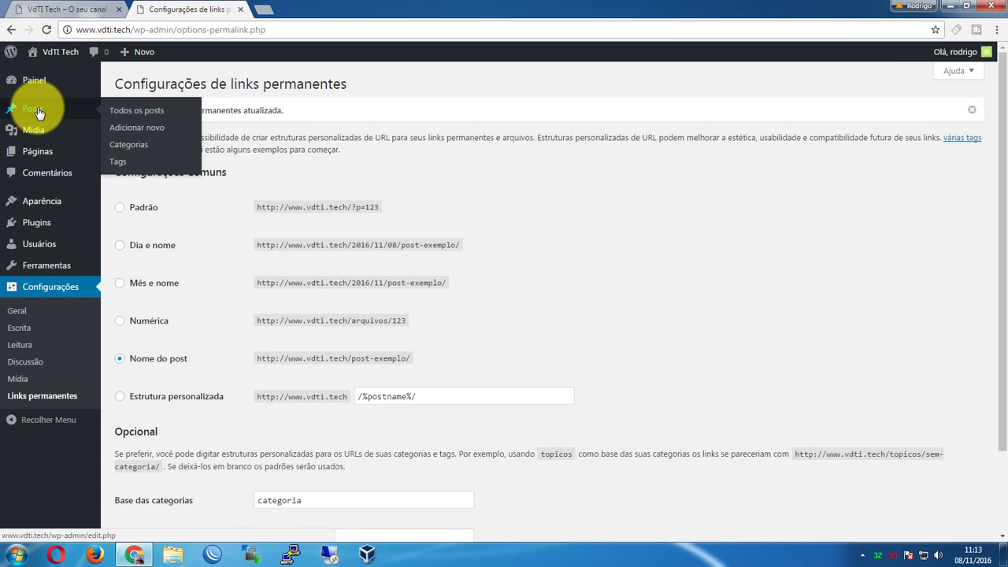
left_click(140, 127)
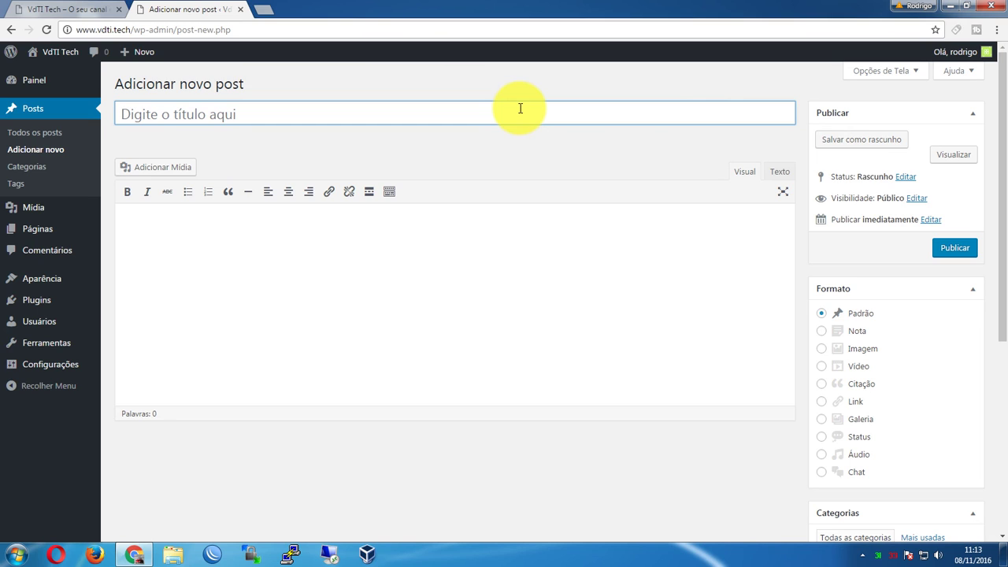
Title the new post 'Como instalar banco de dados mysql' and move into the empty body
type("Como instalar banco de dados")
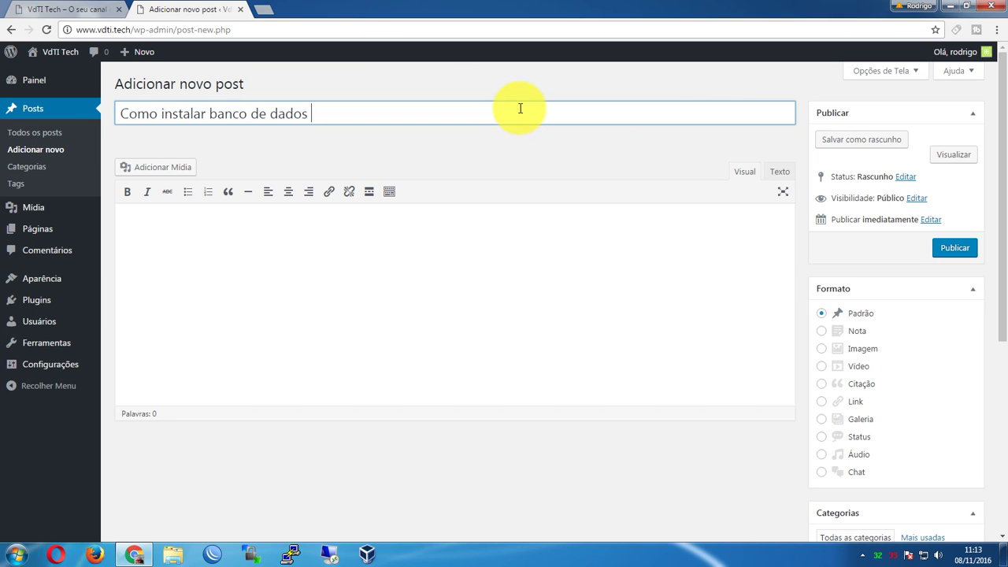
type("l")
key("Tab")
left_click(379, 289)
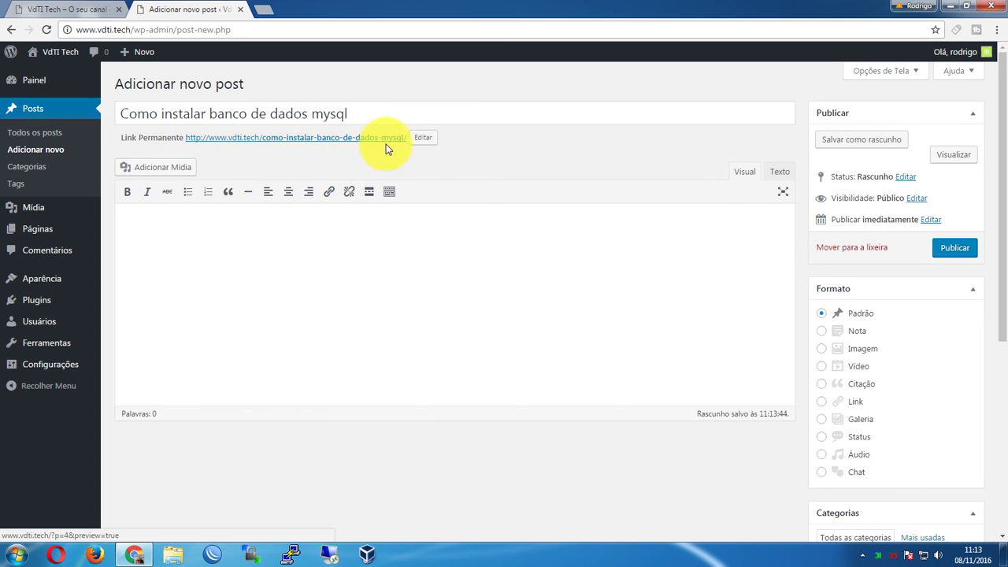
key("Tab")
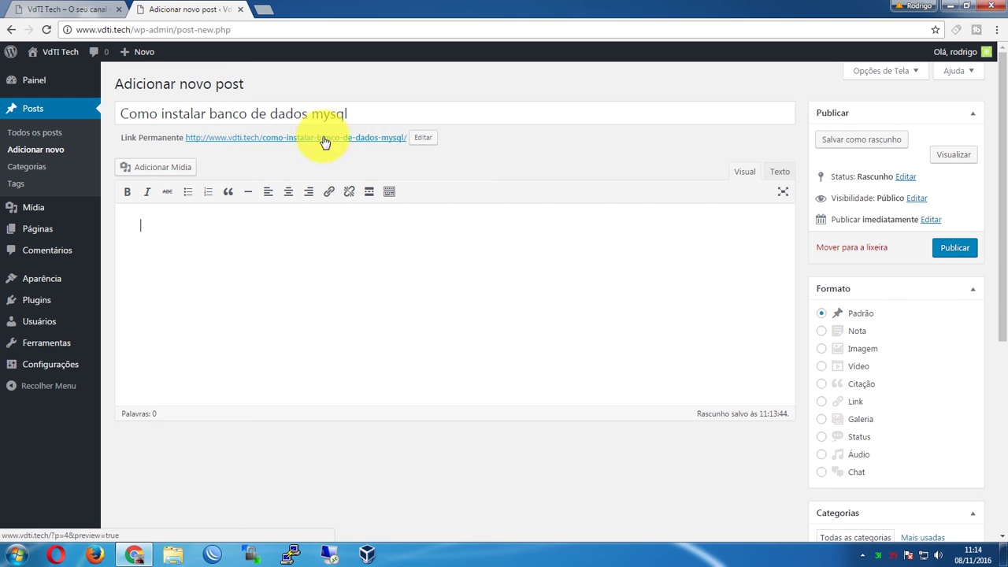
Cut '-mysql' from the permalink slug, leaving como-instalar-banco-de-dados, then select 'mysql' in the title
left_click(421, 139)
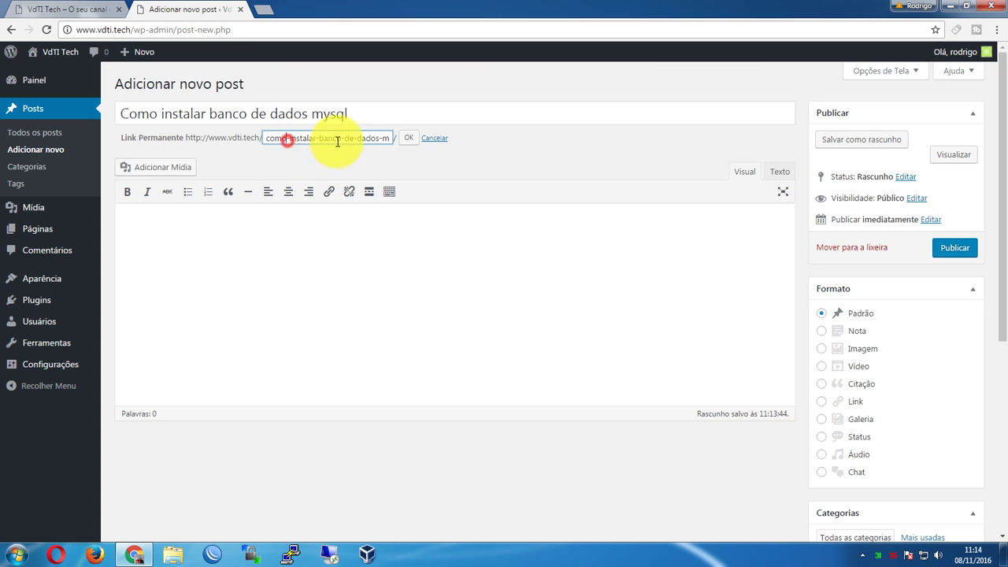
left_click_drag(356, 138, 412, 135)
key("BackSpace")
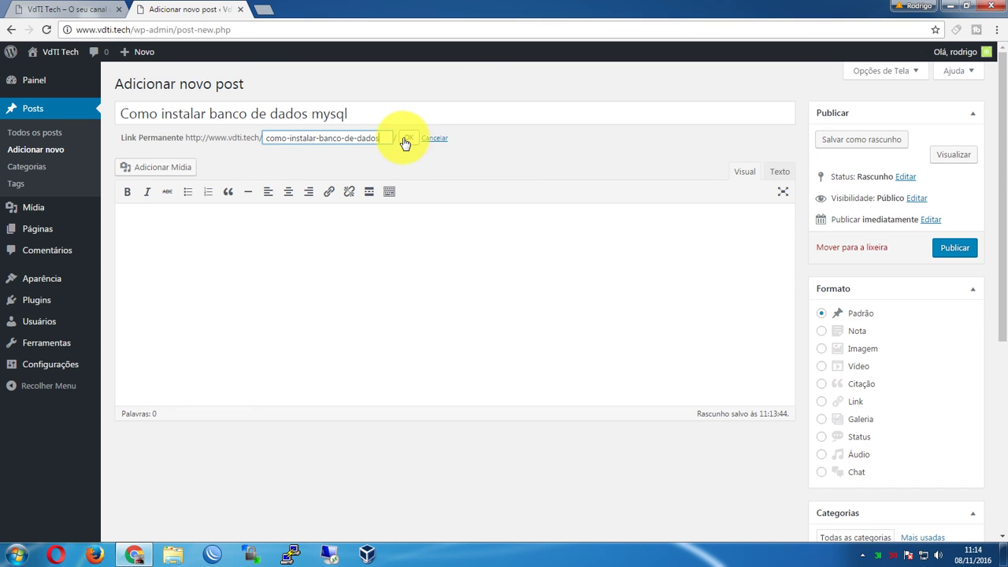
left_click(407, 141)
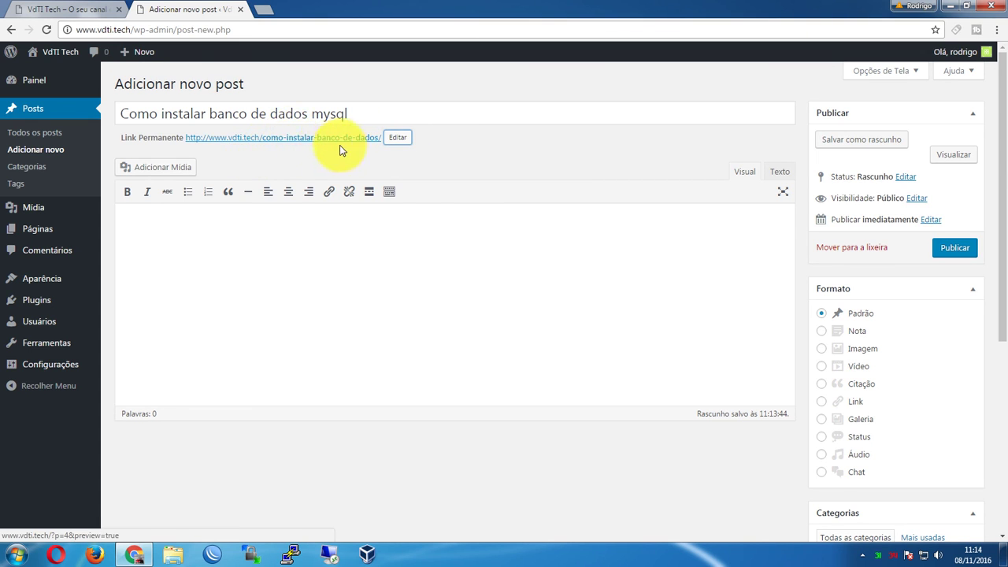
left_click(379, 113)
left_click_drag(378, 113, 314, 111)
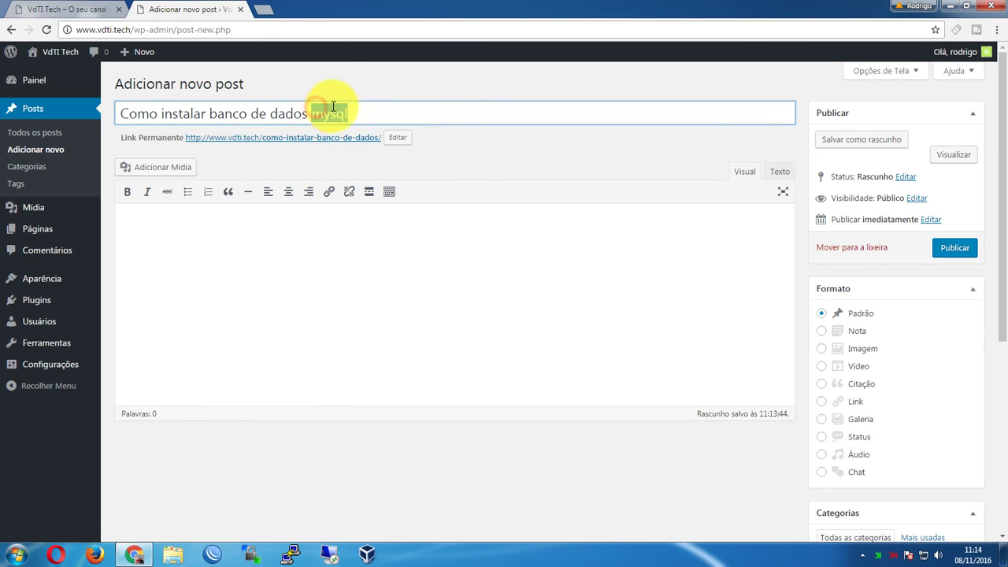